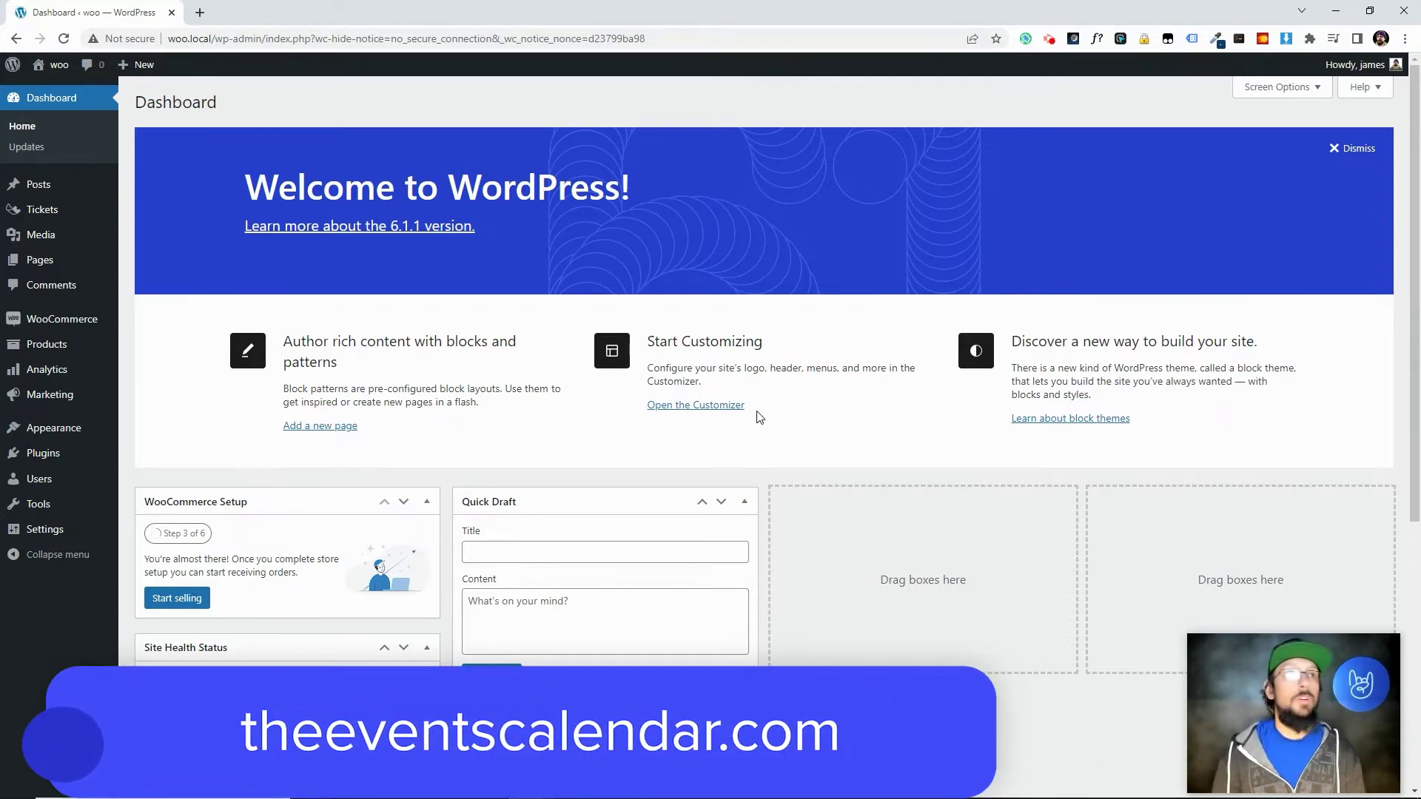
Step: Go to the Event Tickets Plus Tickets Settings page on the General tab
{"action": "mouse_move", "coordinate": [38, 459]}
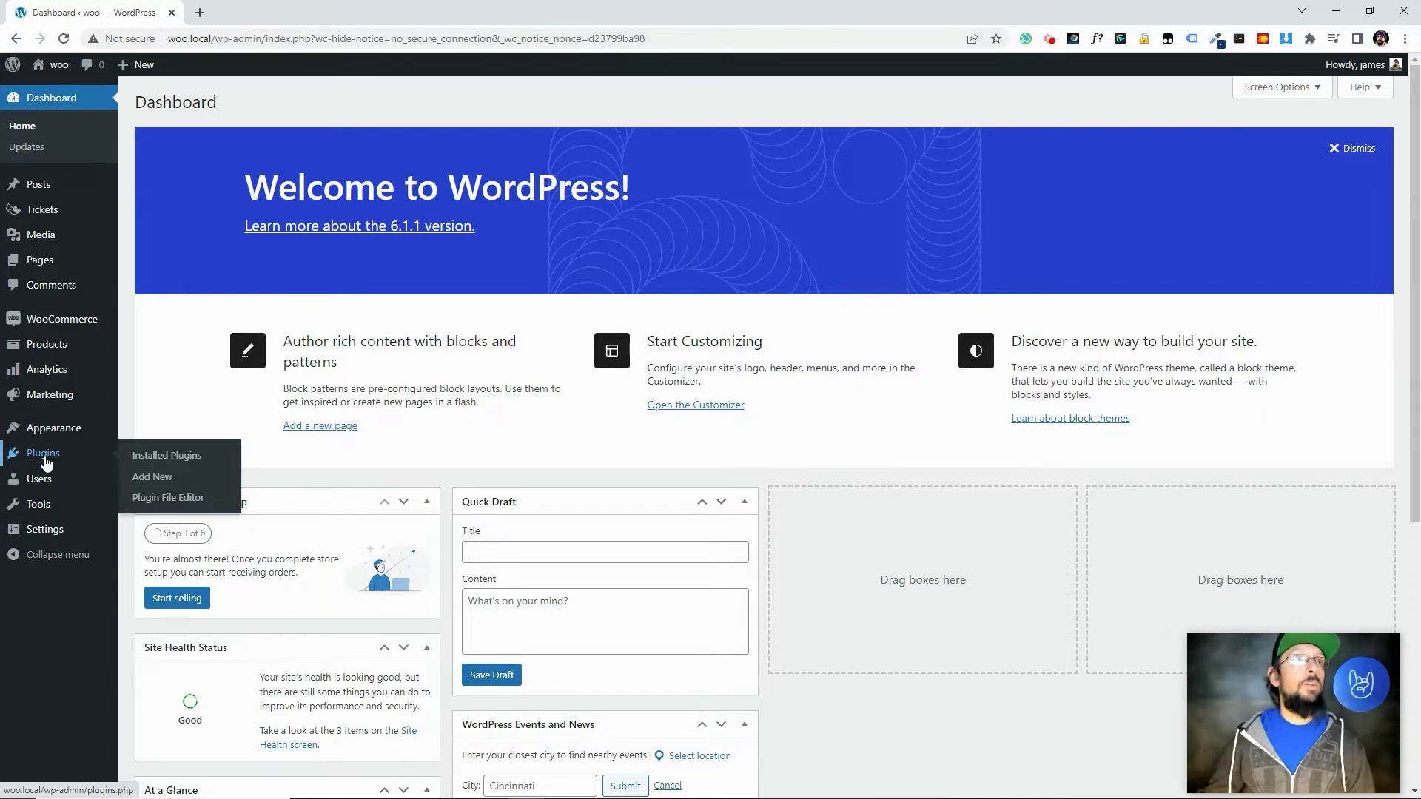
{"action": "mouse_move", "coordinate": [101, 405]}
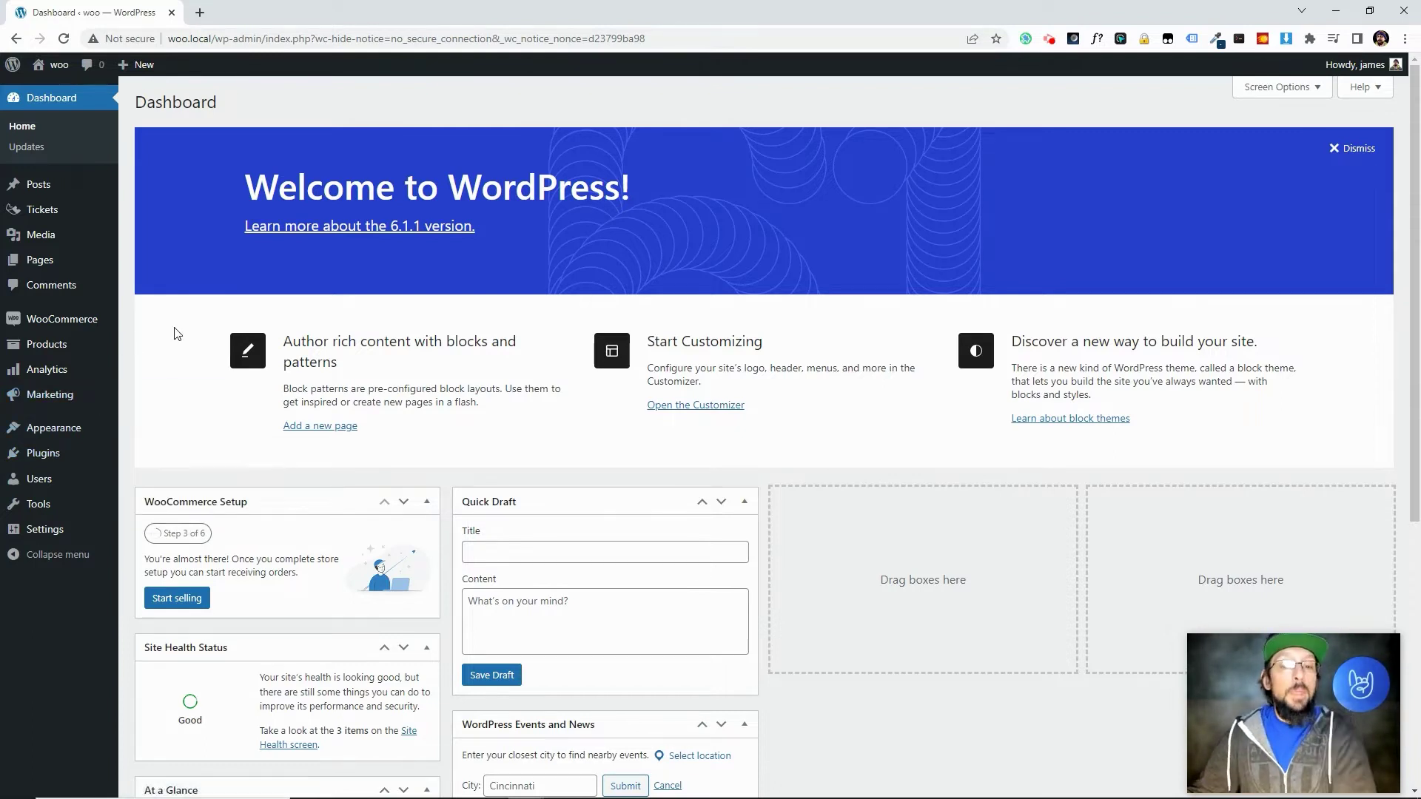
{"action": "mouse_move", "coordinate": [40, 218]}
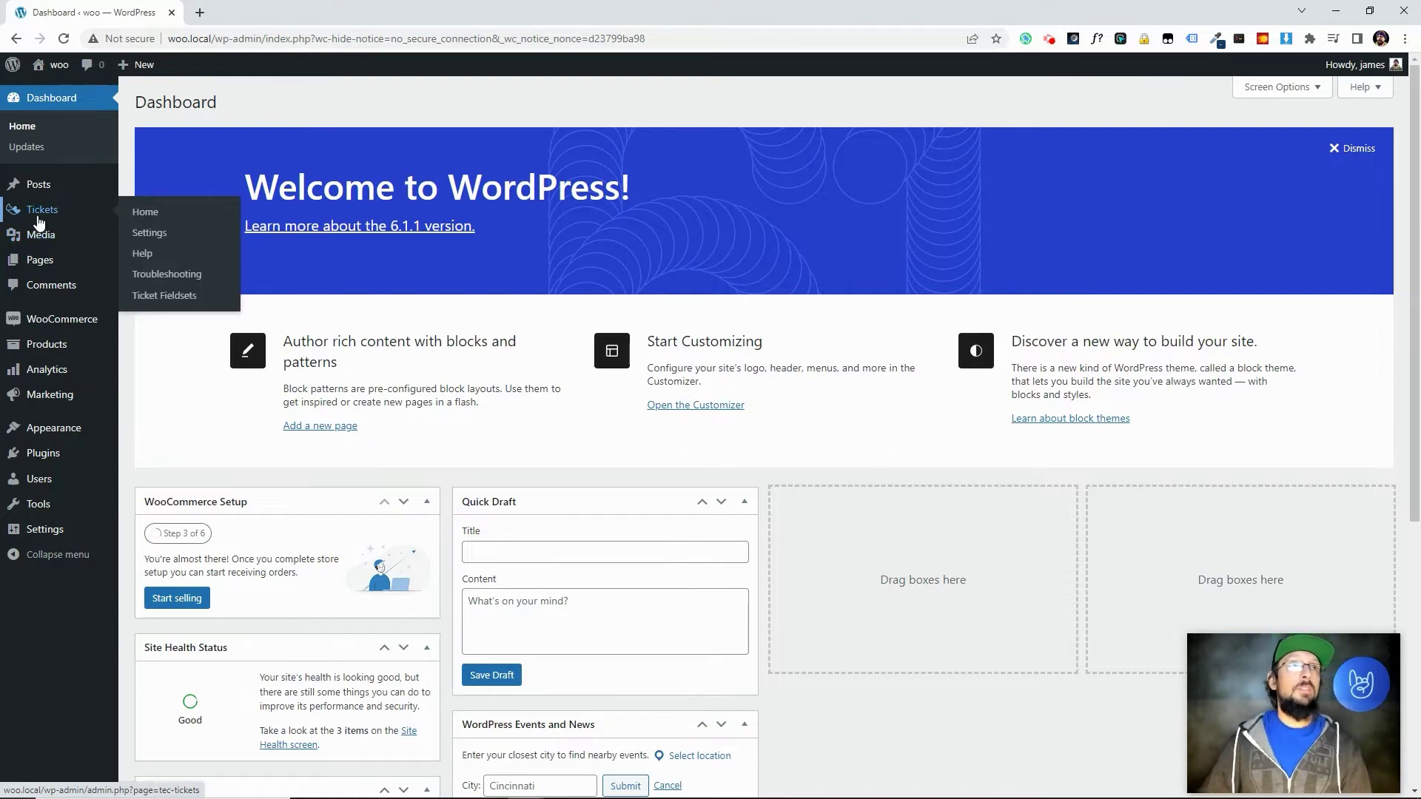
{"action": "left_click", "coordinate": [45, 212]}
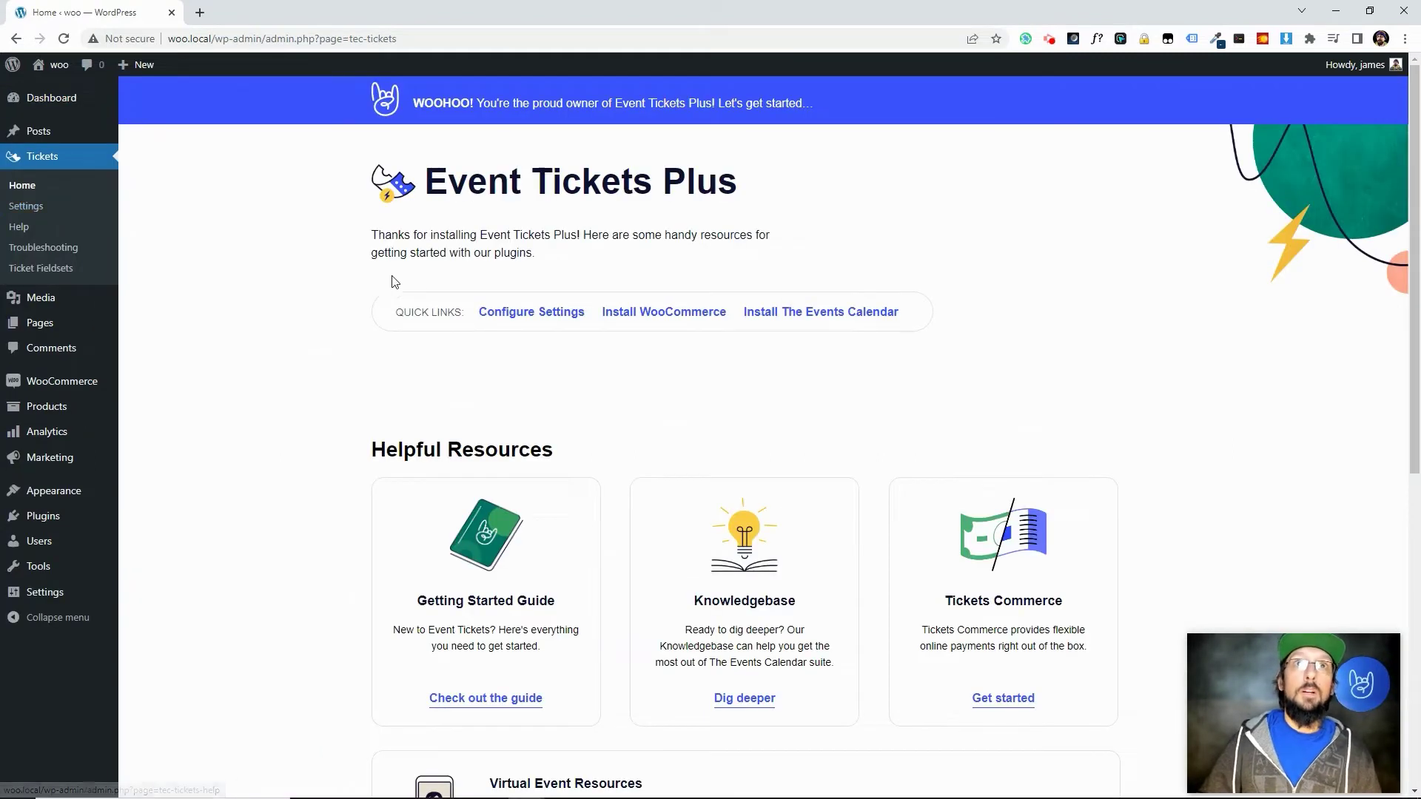
{"action": "scroll", "coordinate": [603, 458], "scroll_direction": "down", "scroll_amount": 7}
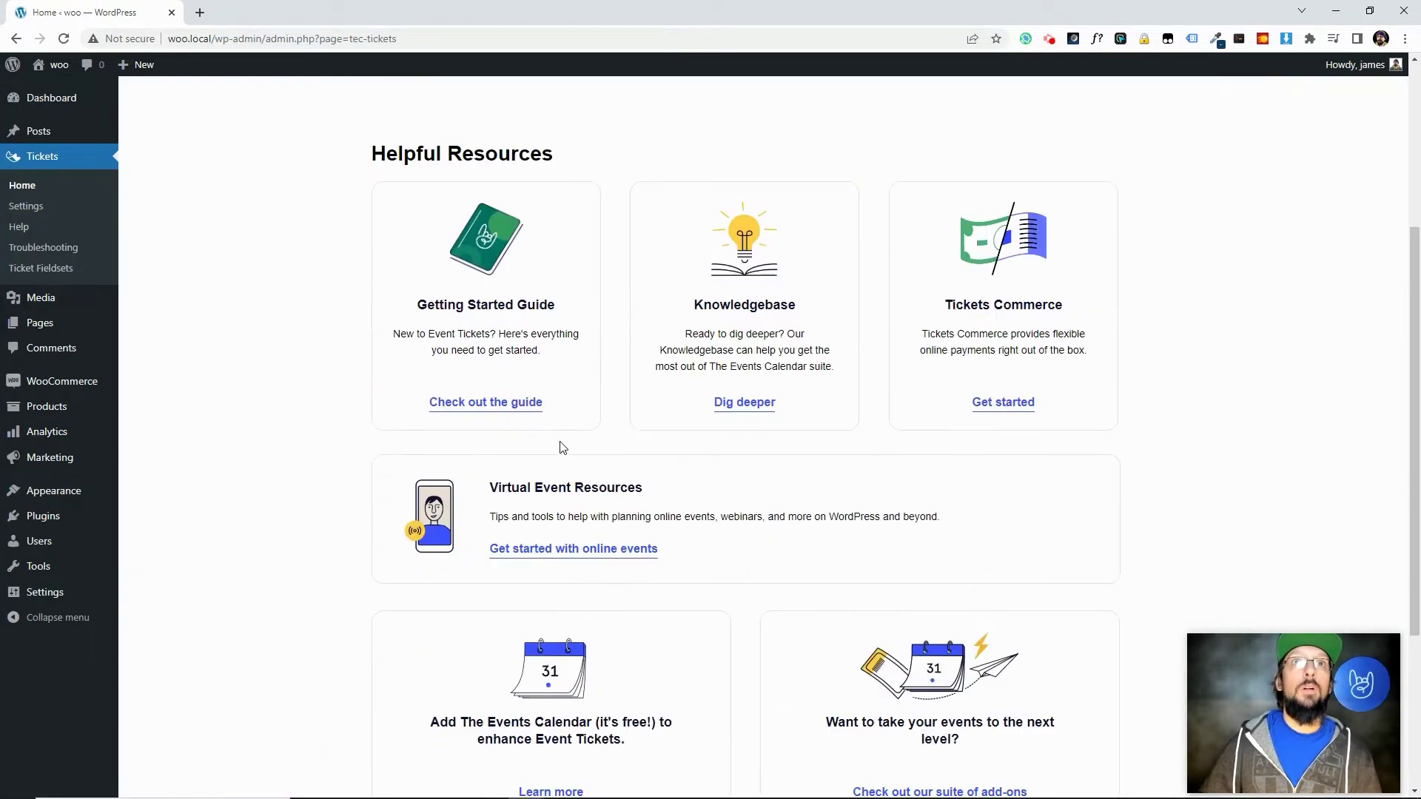
{"action": "scroll", "coordinate": [564, 240], "scroll_direction": "up", "scroll_amount": 7}
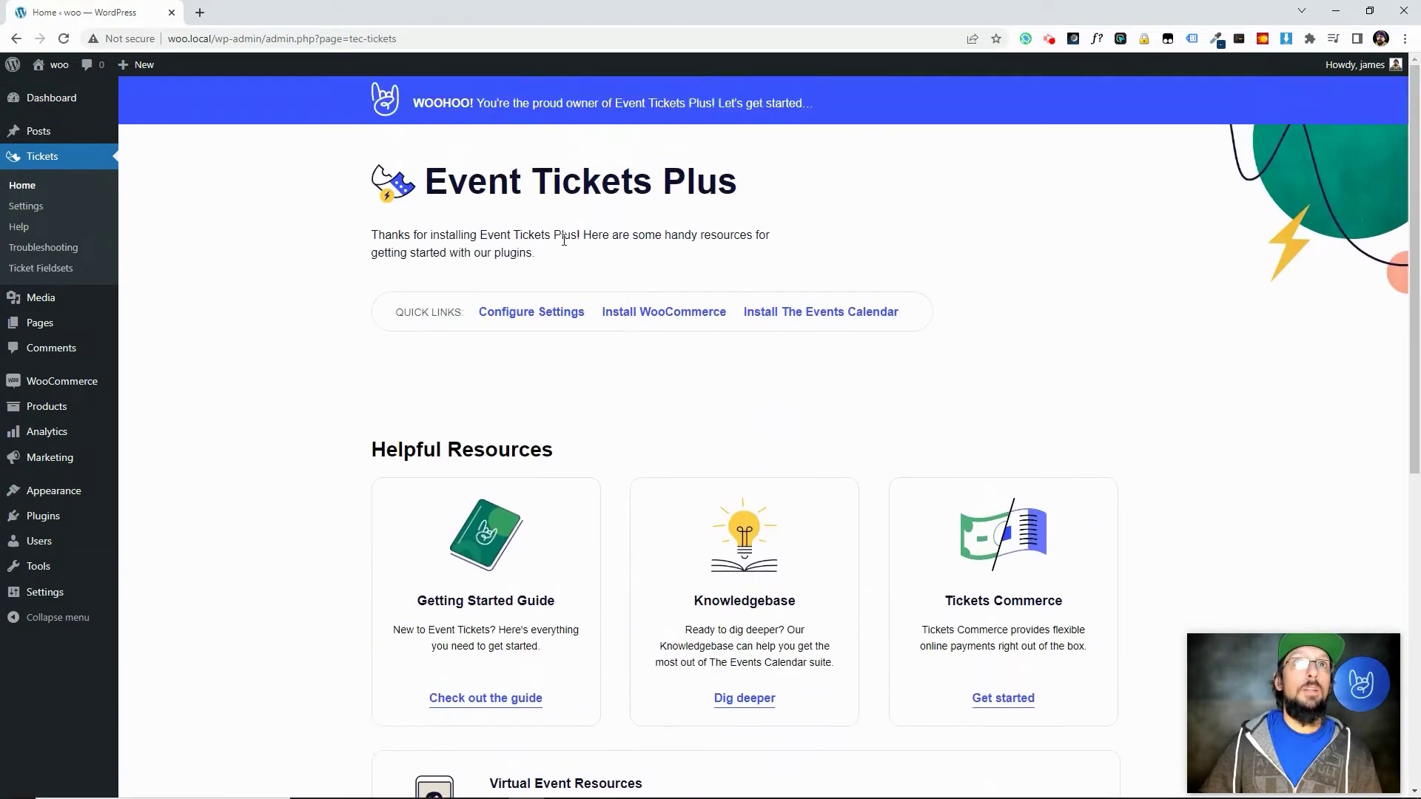
{"action": "left_click", "coordinate": [25, 209]}
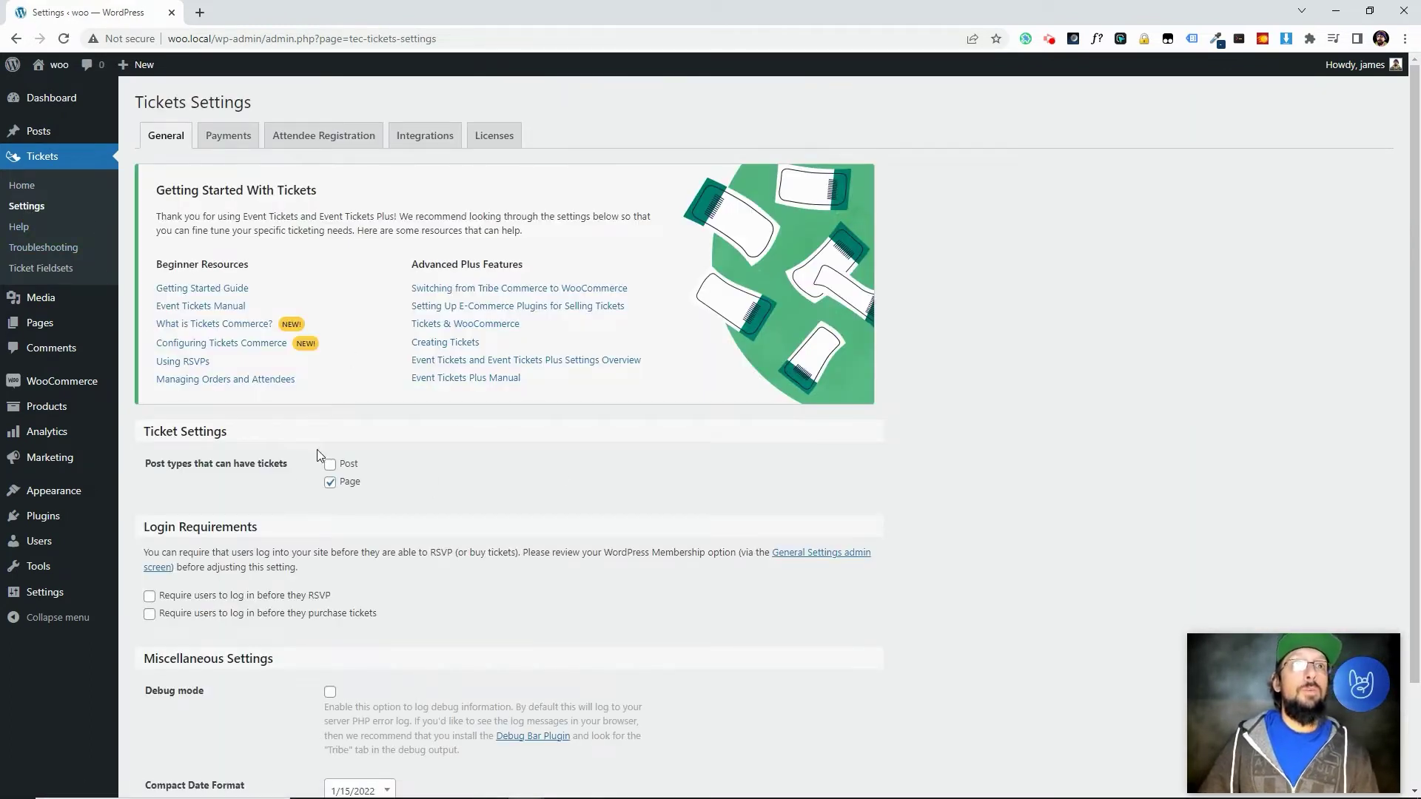
{"action": "left_click_drag", "start_coordinate": [145, 437], "coordinate": [233, 471]}
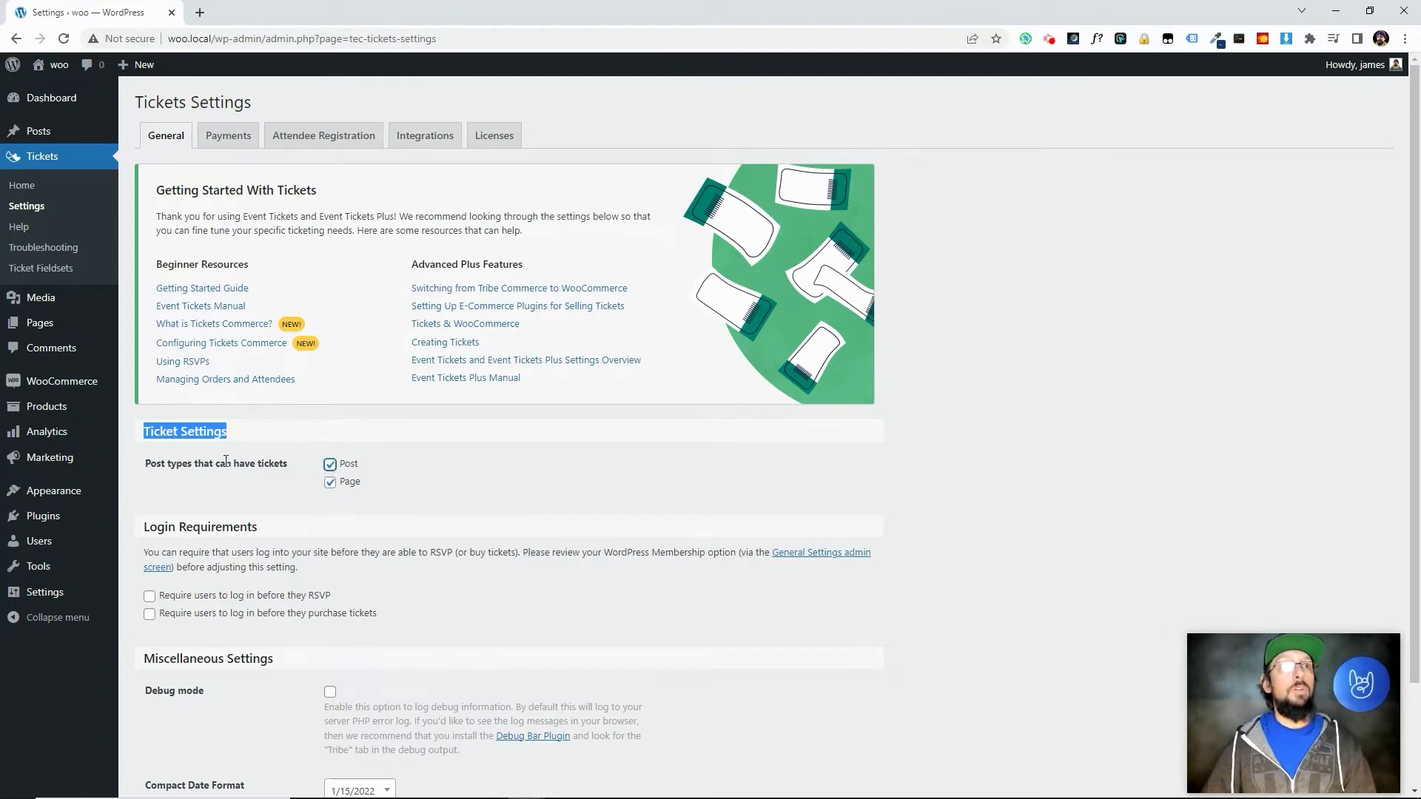
Step: Tick Post as a ticket-enabled post type and save the ticket settings
{"action": "left_click", "coordinate": [330, 467]}
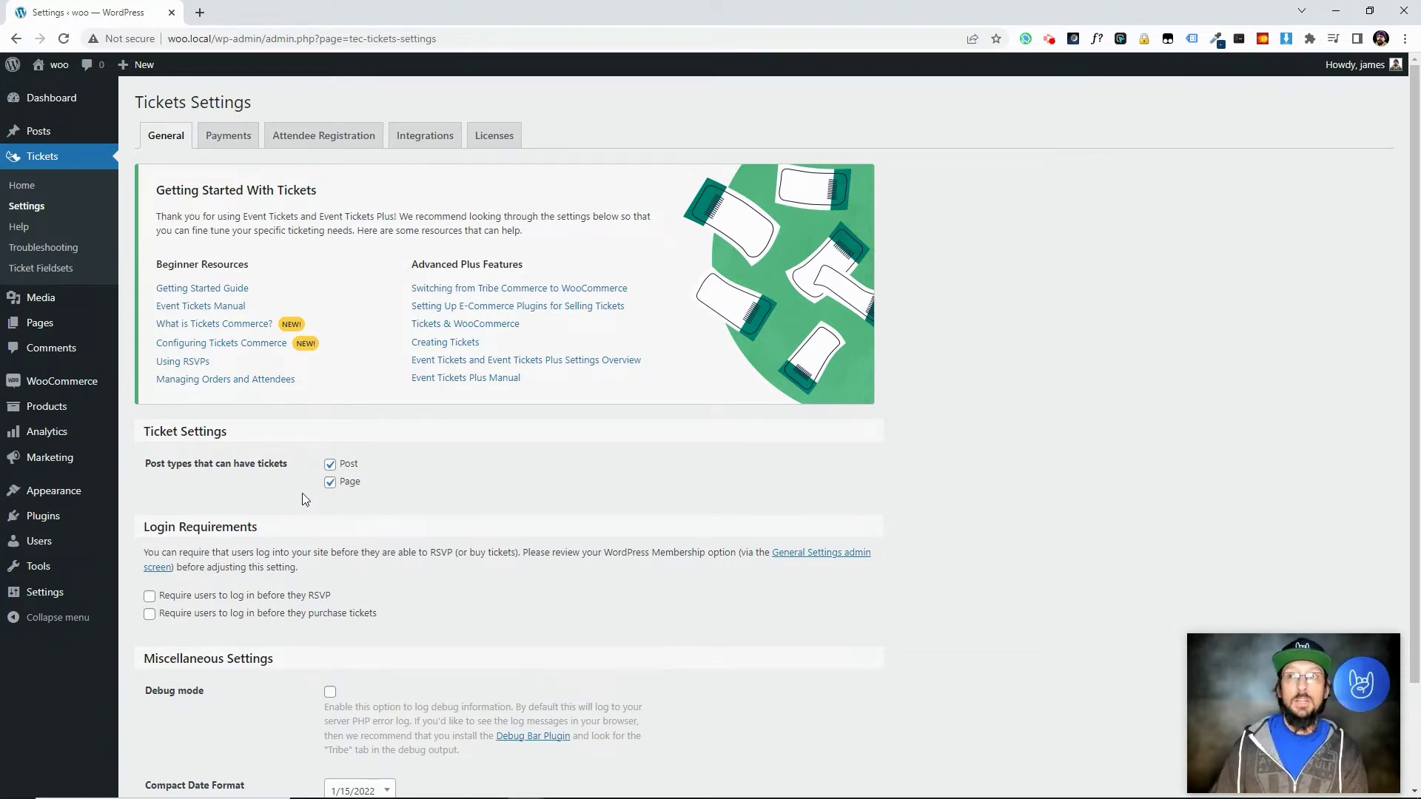
{"action": "left_click", "coordinate": [331, 465]}
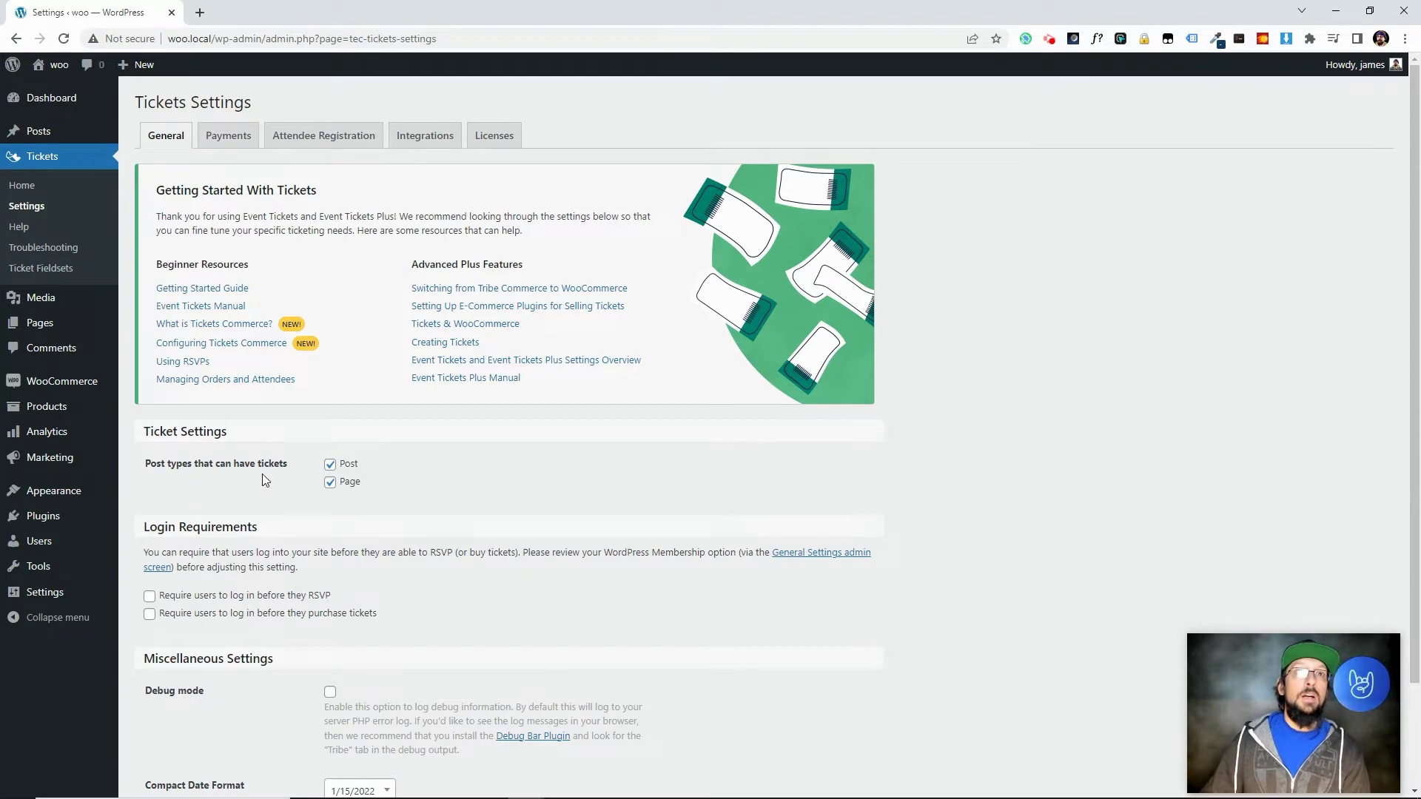
{"action": "scroll", "coordinate": [393, 496], "scroll_direction": "down", "scroll_amount": 2}
{"action": "left_click", "coordinate": [170, 739]}
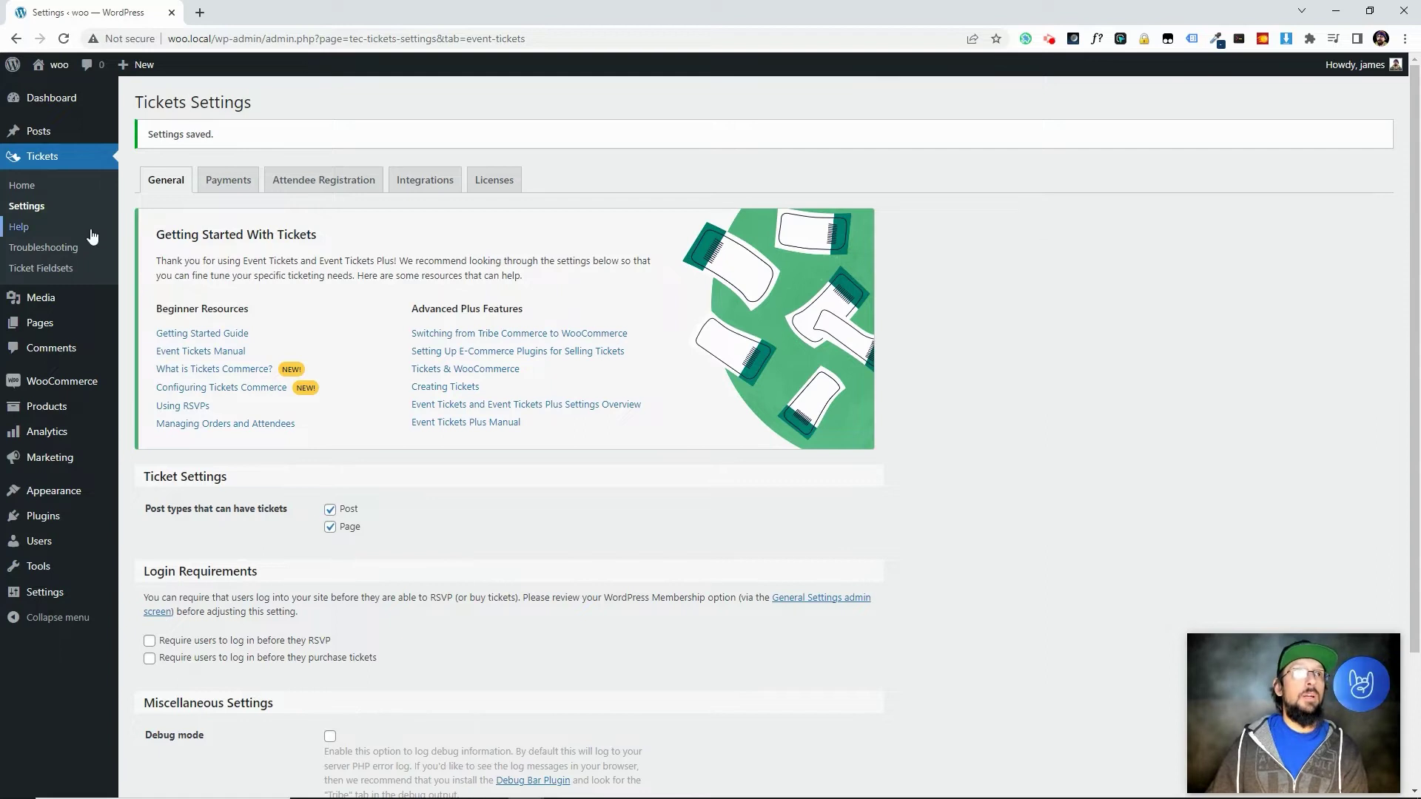
Step: Create a new page titled 'Registration' and insert a Tickets block
{"action": "mouse_move", "coordinate": [136, 65]}
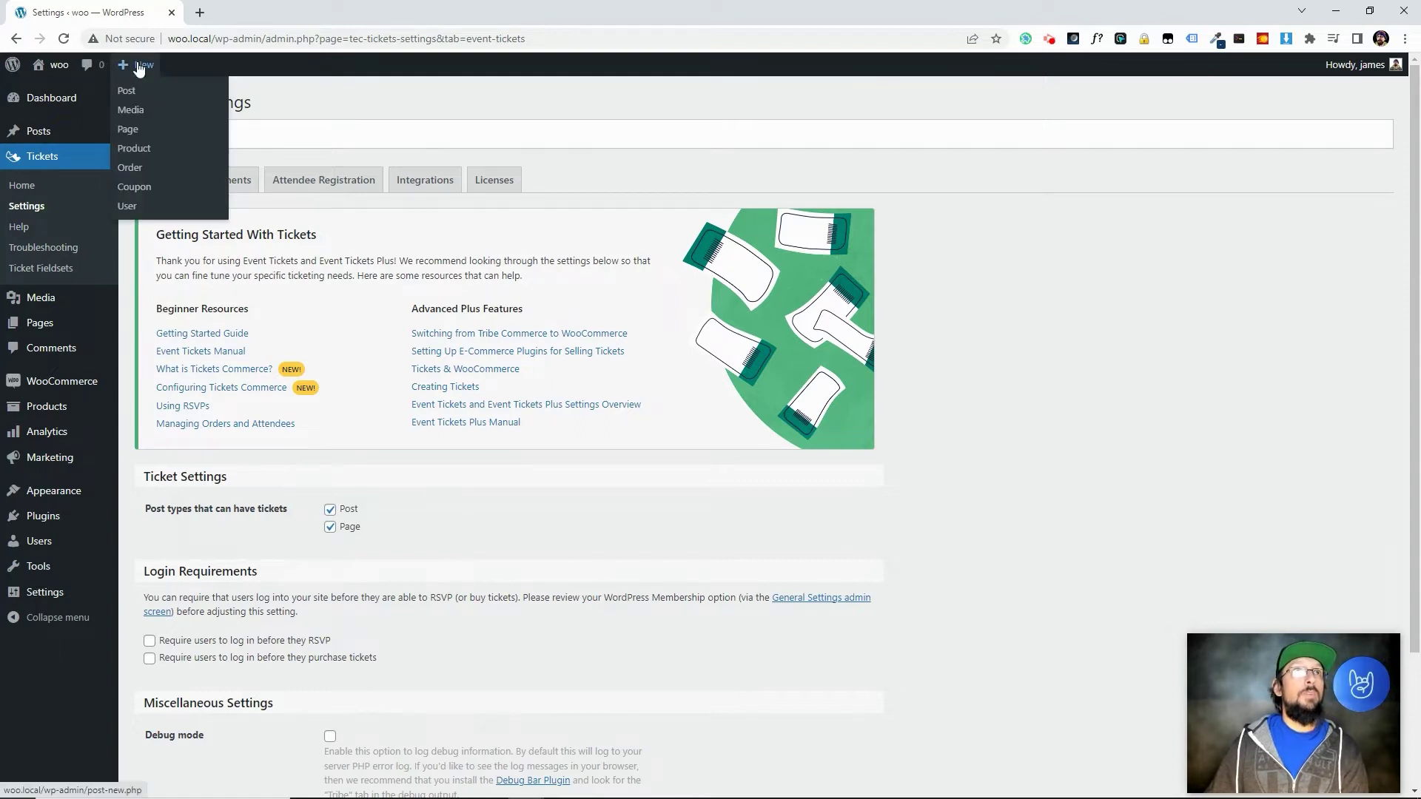
{"action": "left_click", "coordinate": [132, 130]}
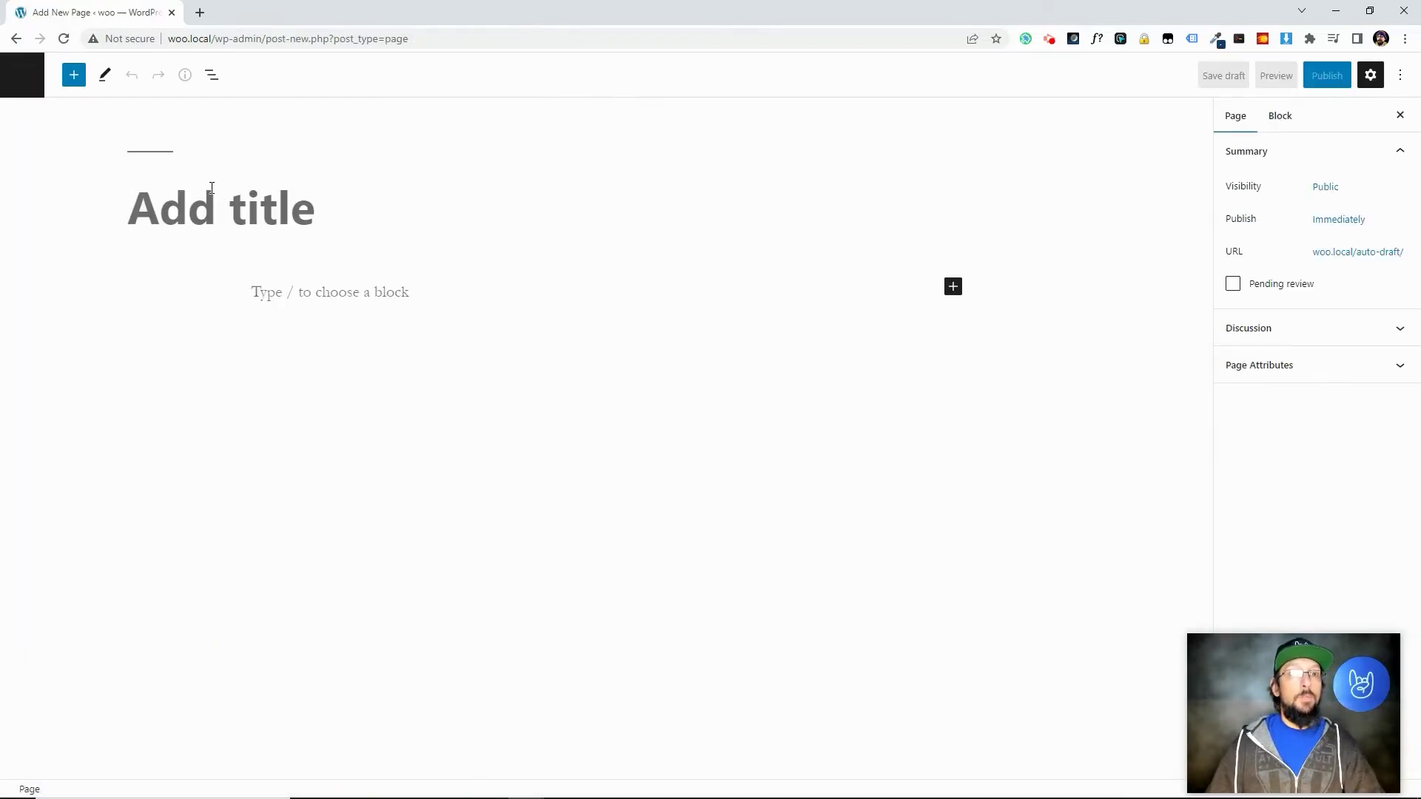
{"action": "type", "text": "Registration"}
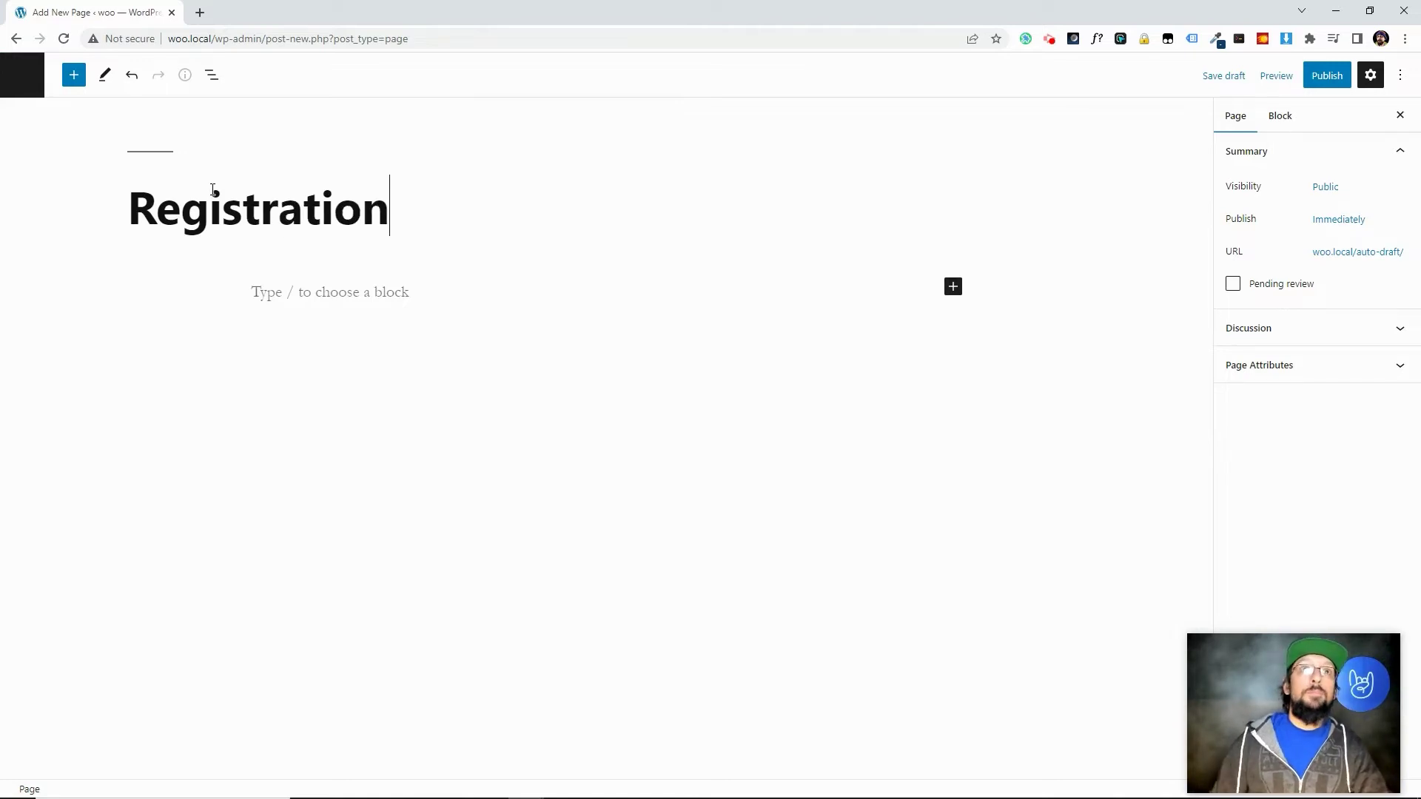
{"action": "left_click", "coordinate": [416, 295]}
{"action": "left_click", "coordinate": [829, 286]}
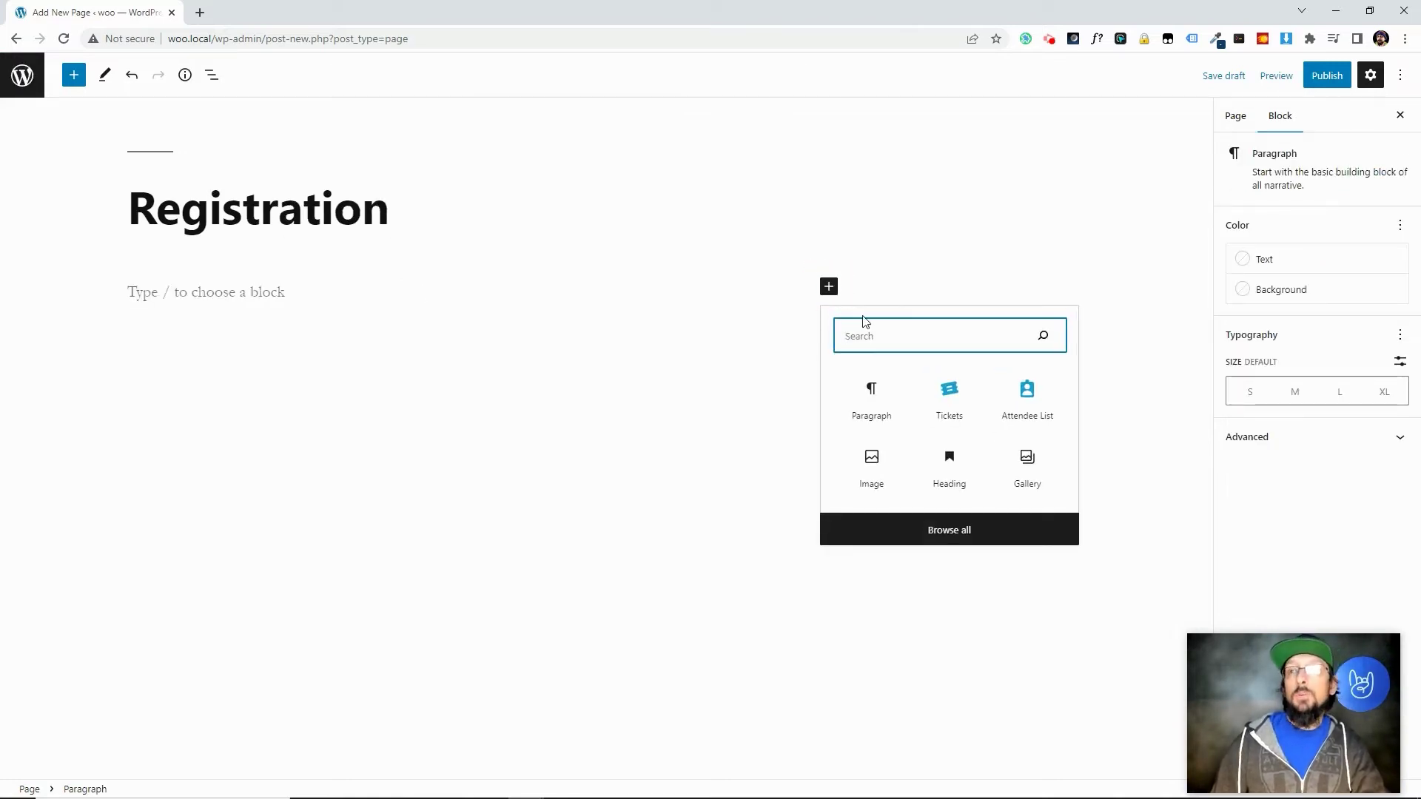
{"action": "type", "text": "ticket"}
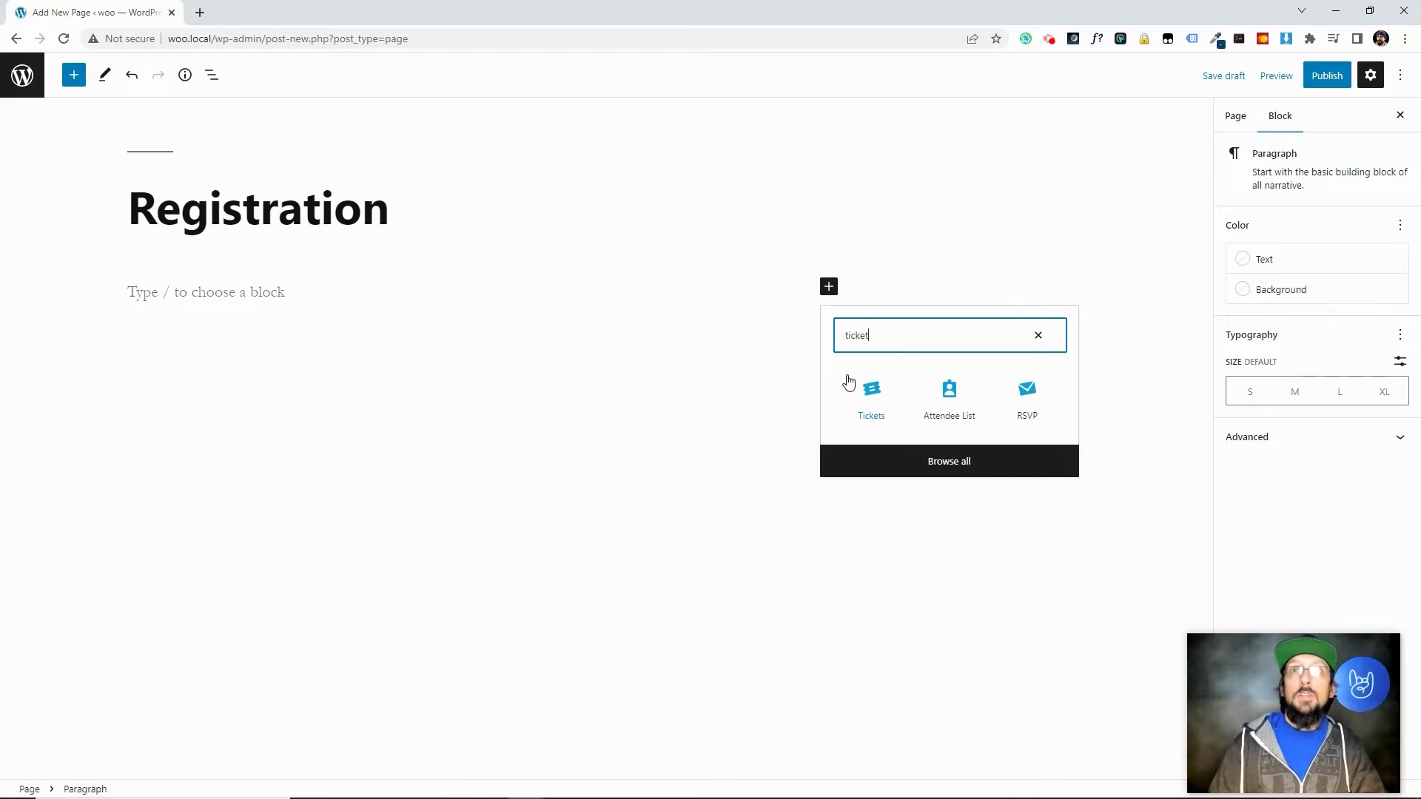
{"action": "left_click", "coordinate": [870, 396]}
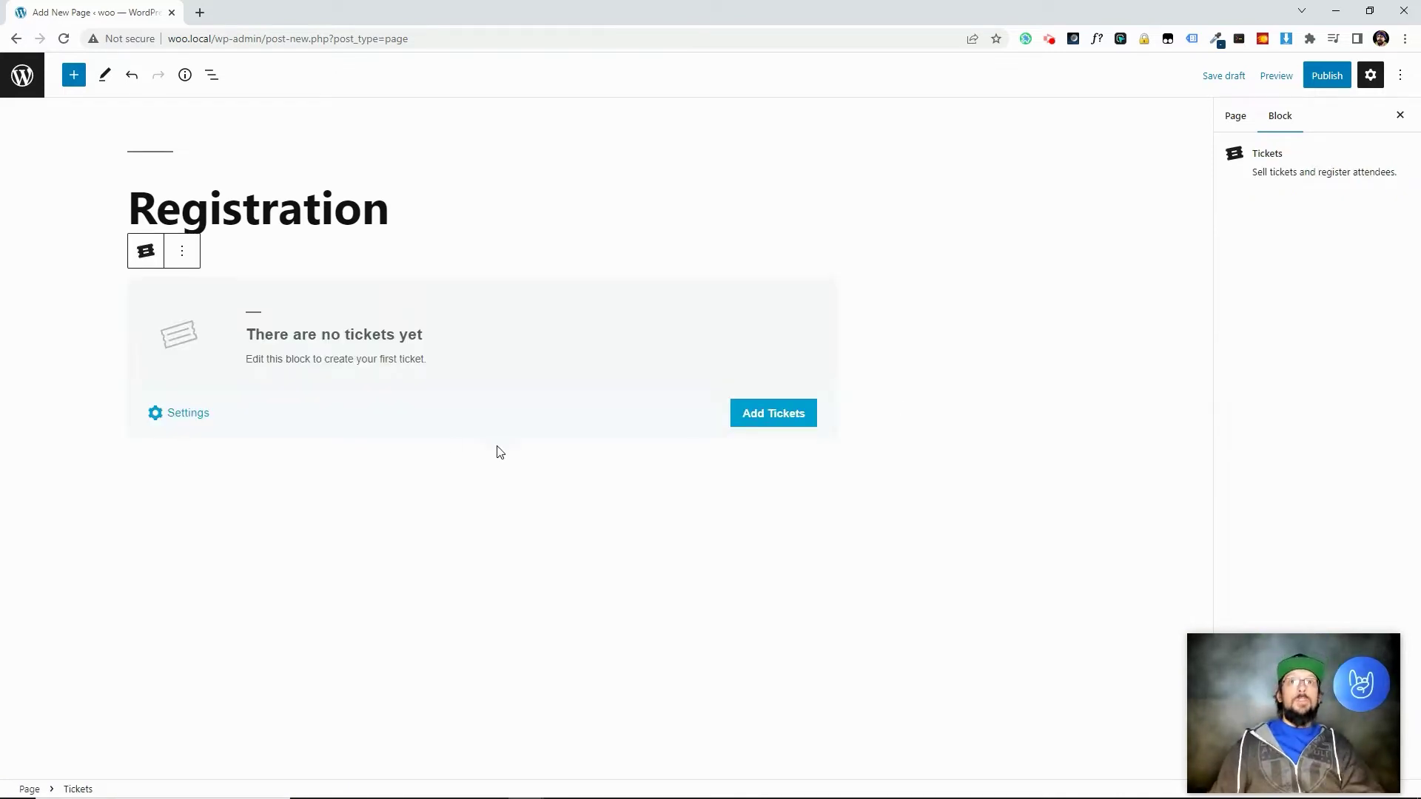
Step: Add an Attendee List block below the Tickets block
{"action": "left_click", "coordinate": [295, 463]}
{"action": "left_click", "coordinate": [952, 418]}
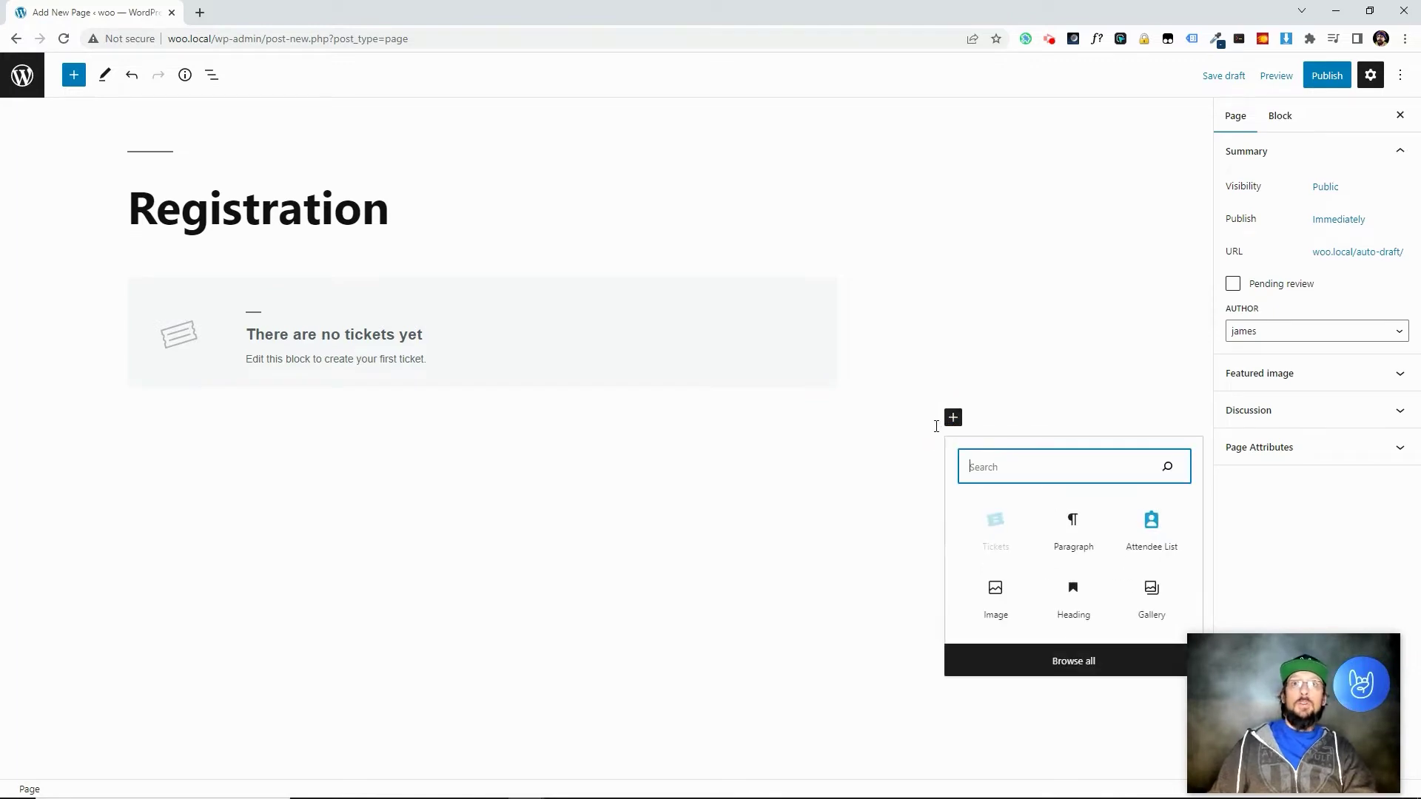
{"action": "type", "text": "ticket"}
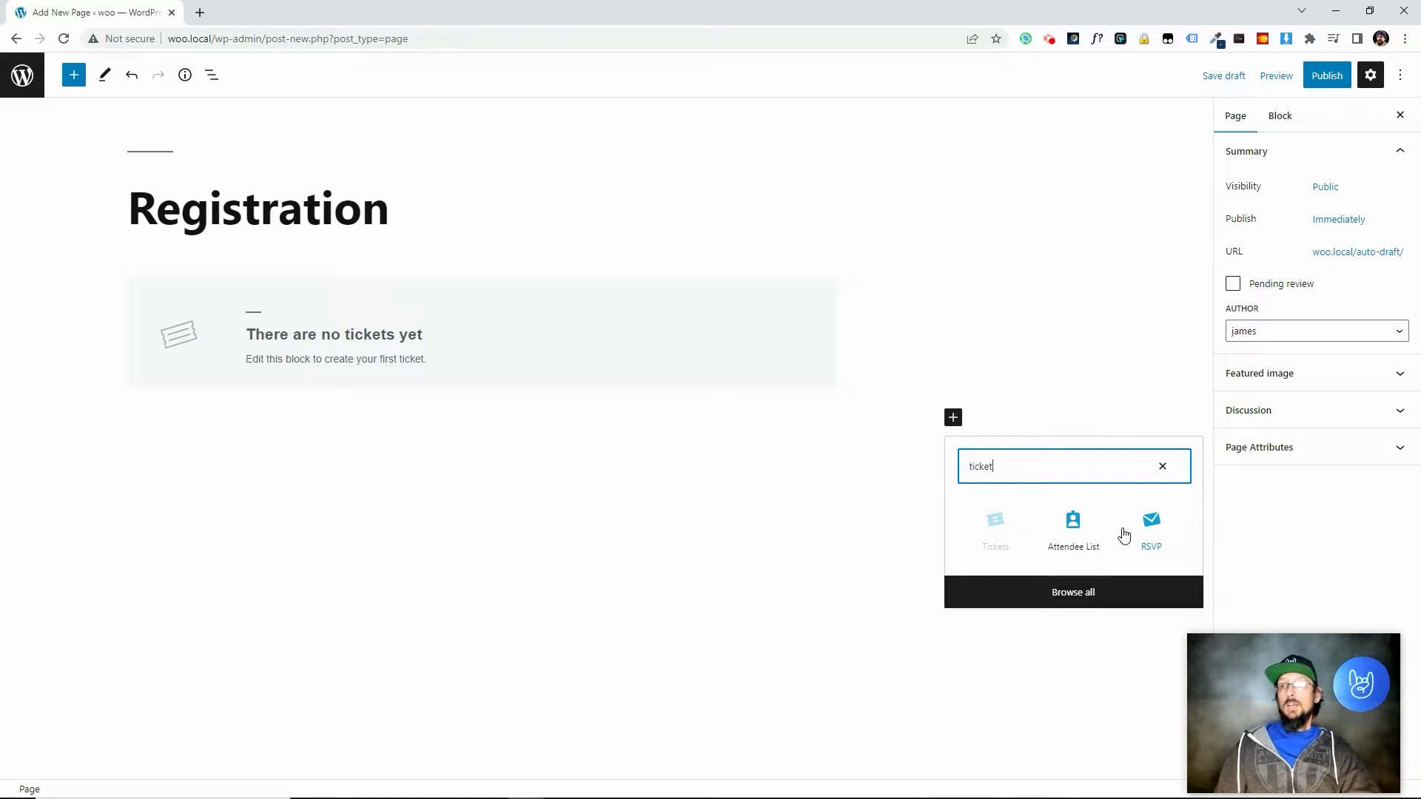
{"action": "left_click", "coordinate": [1073, 524]}
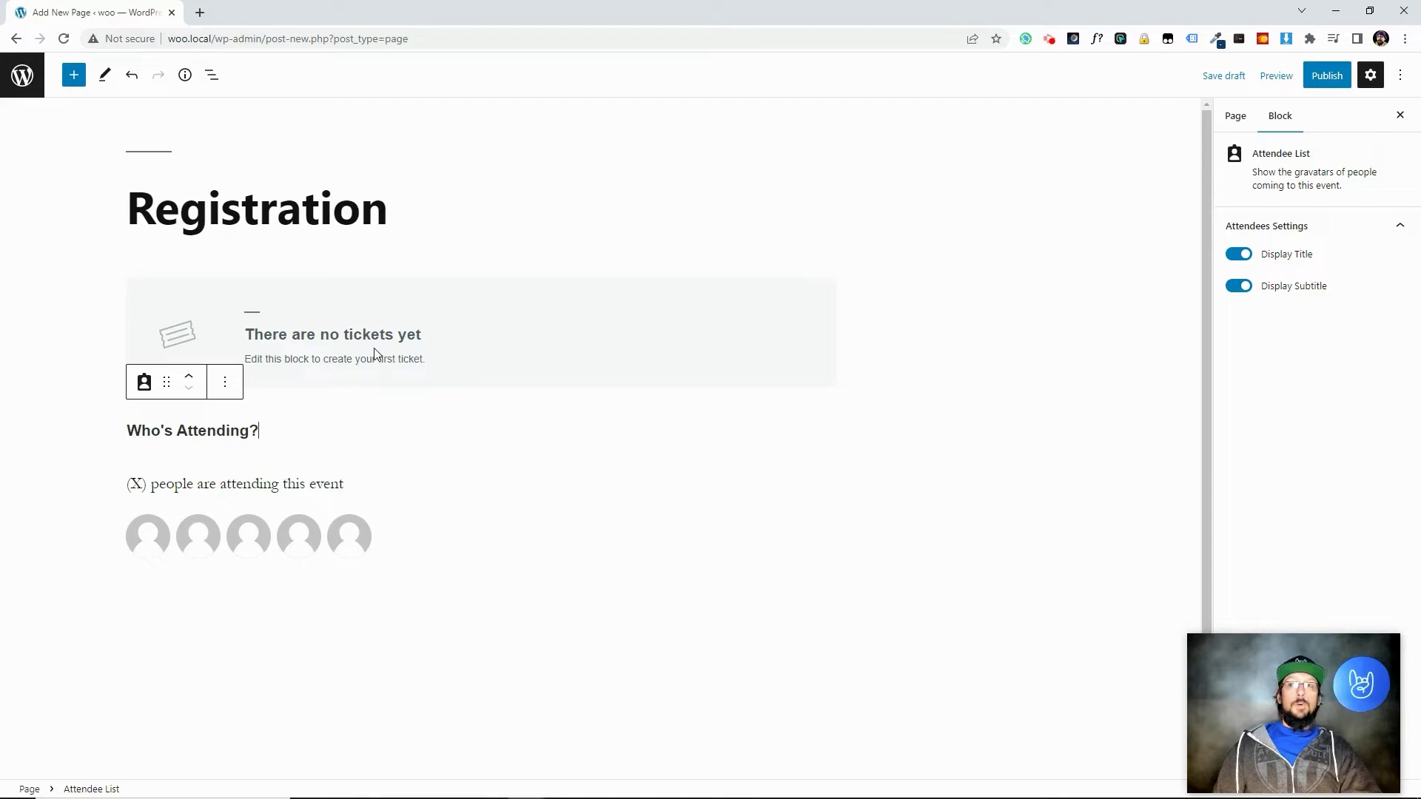
{"action": "left_click", "coordinate": [390, 336]}
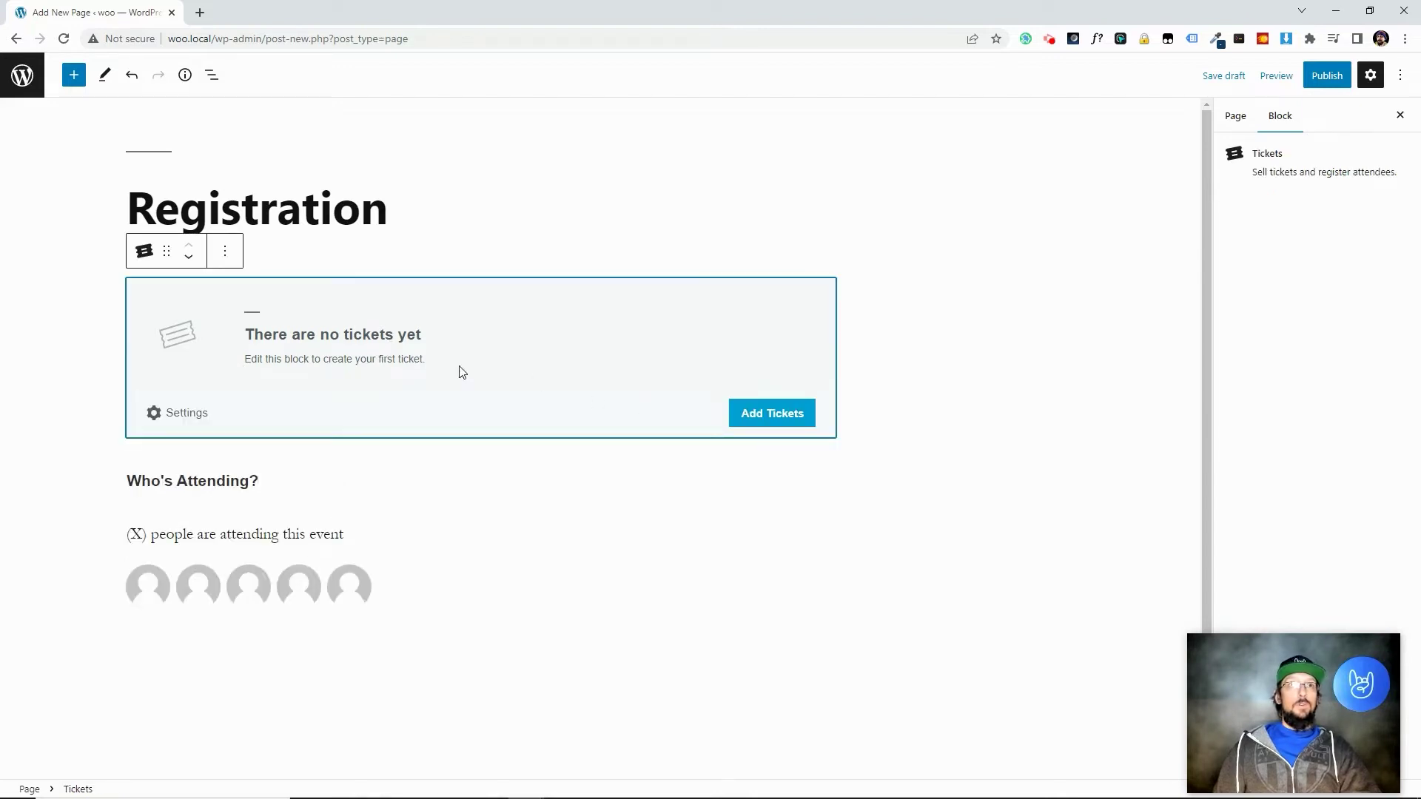
Step: Create a 'Going' ticket with unlimited capacity, on sale November 18, 2022 to November 30, 2023
{"action": "left_click", "coordinate": [759, 412]}
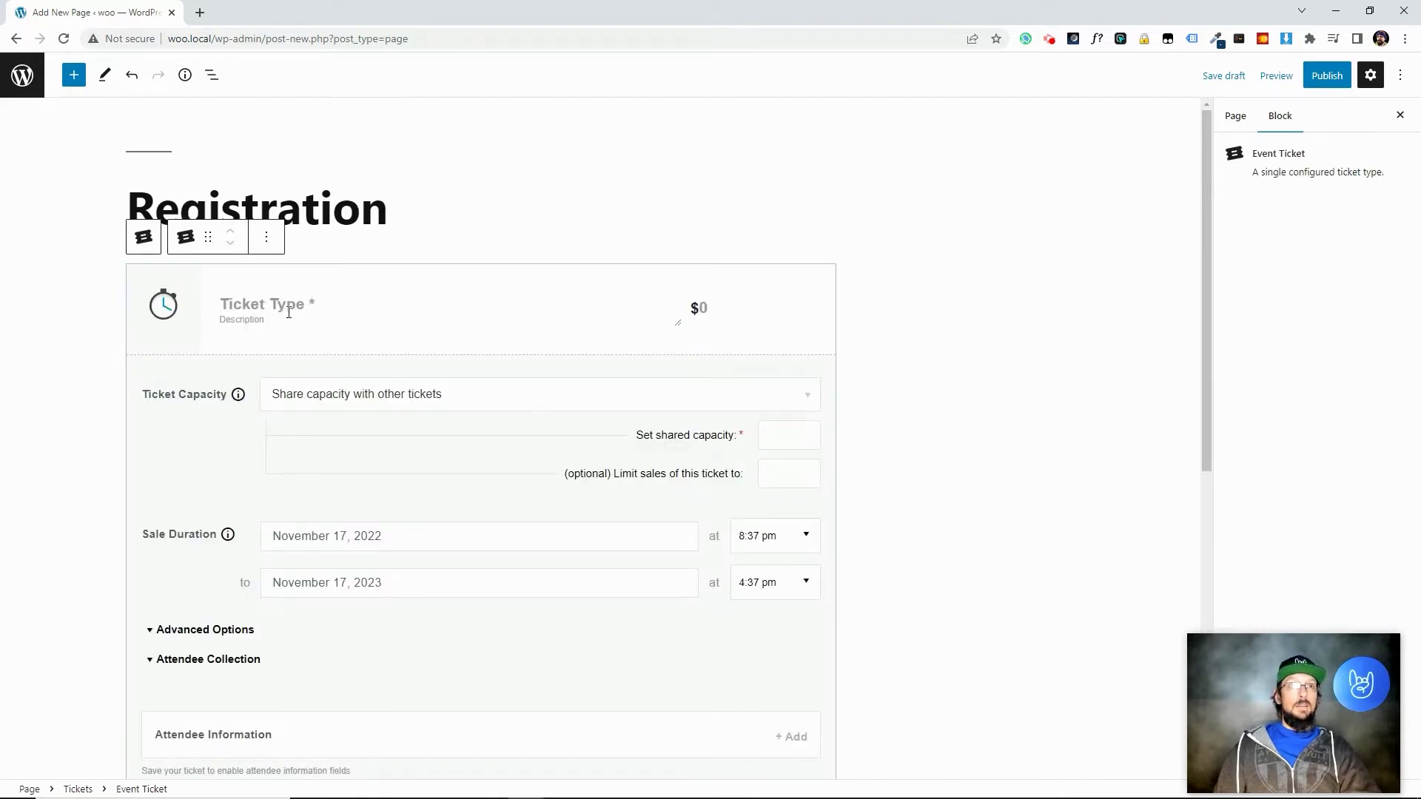
{"action": "left_click", "coordinate": [287, 310]}
{"action": "type", "text": "Going"}
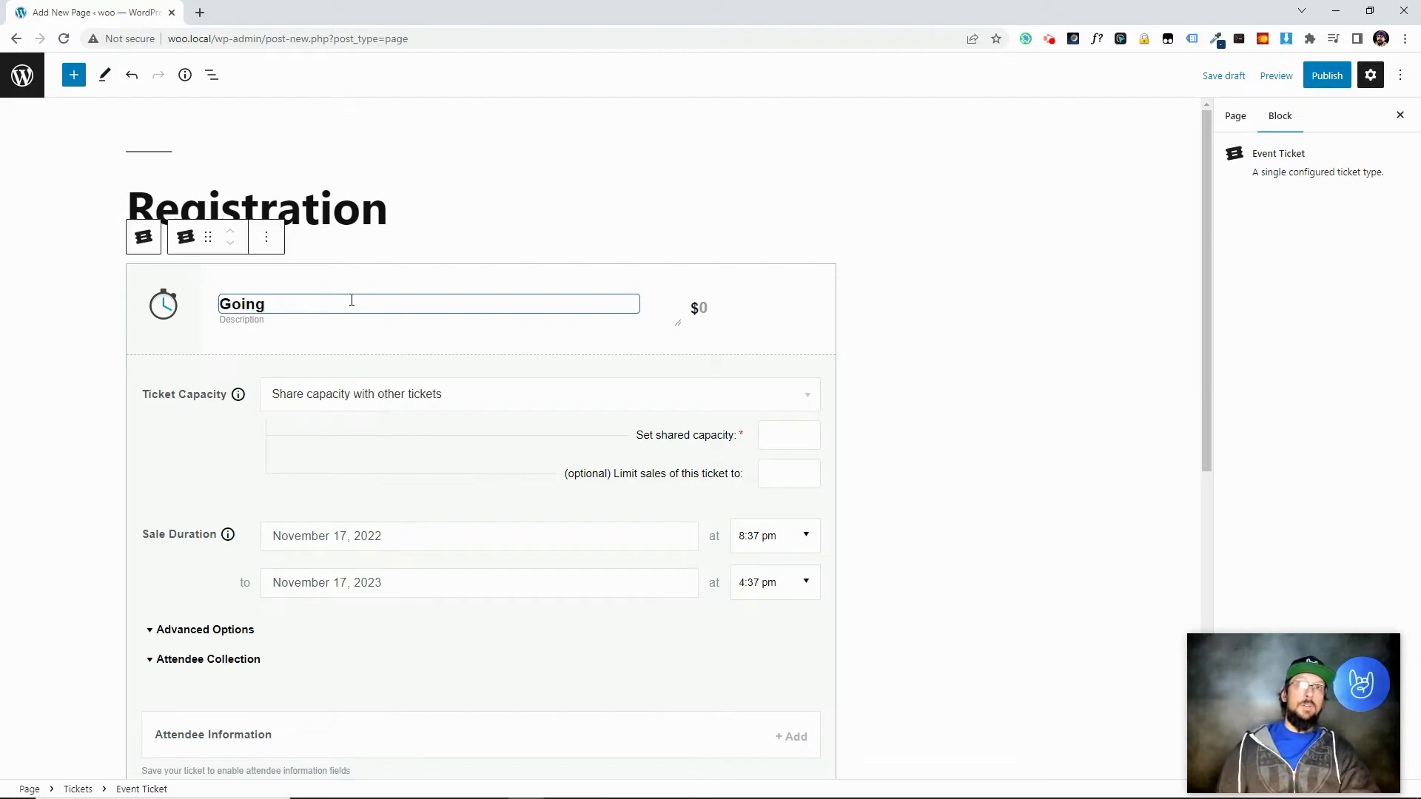
{"action": "left_click", "coordinate": [715, 305]}
{"action": "type", "text": "4"}
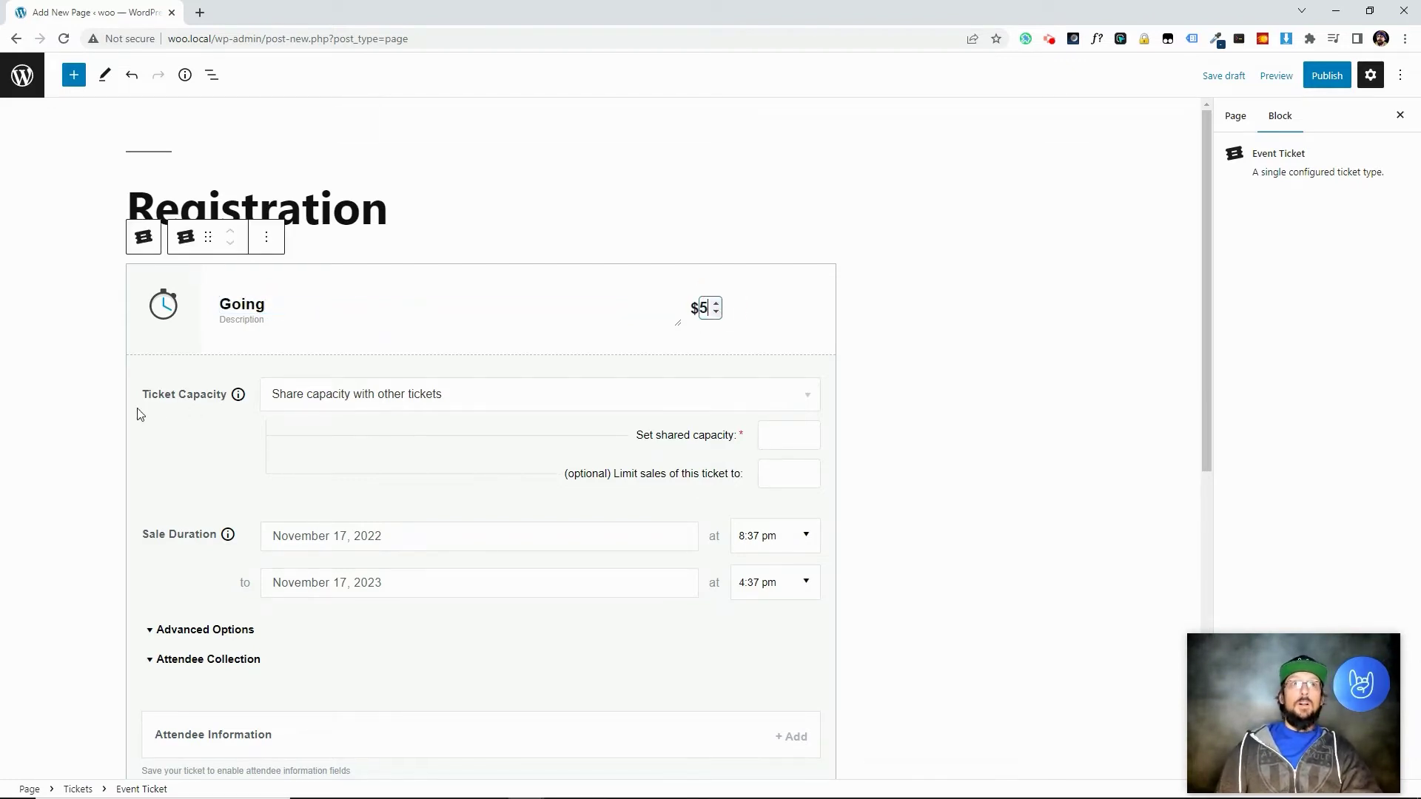
{"action": "left_click", "coordinate": [405, 417]}
{"action": "left_click", "coordinate": [340, 460]}
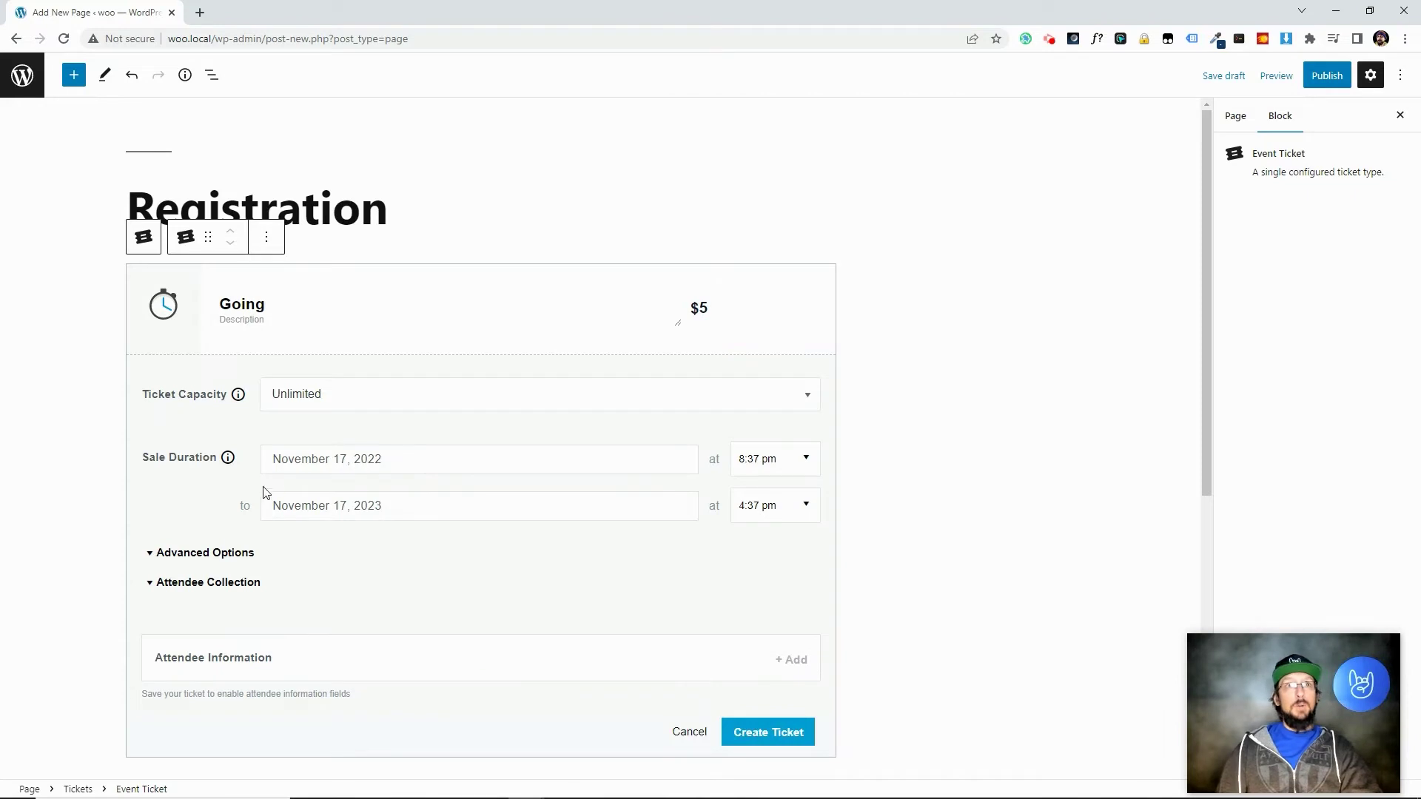
{"action": "left_click", "coordinate": [333, 462]}
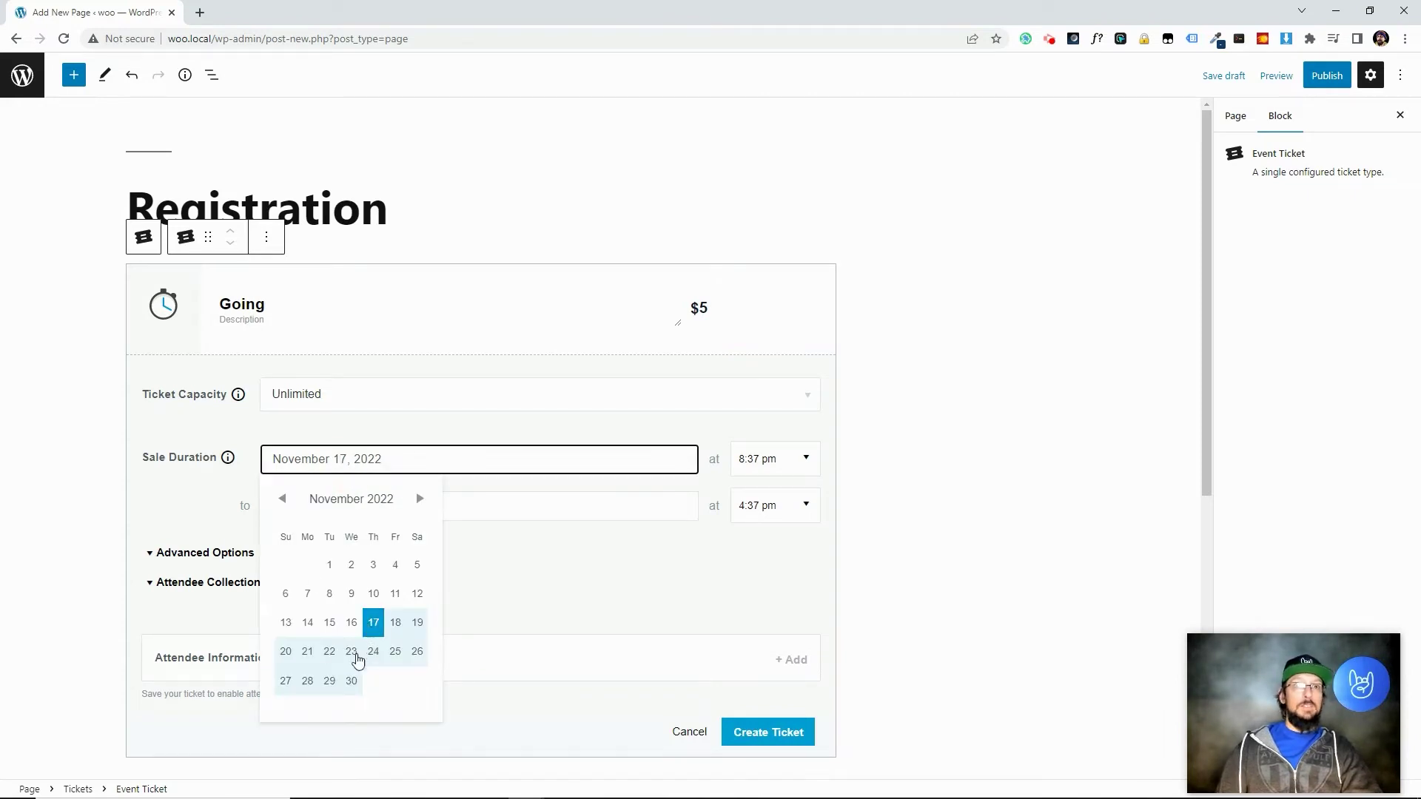
{"action": "left_click", "coordinate": [396, 622]}
{"action": "left_click", "coordinate": [370, 515]}
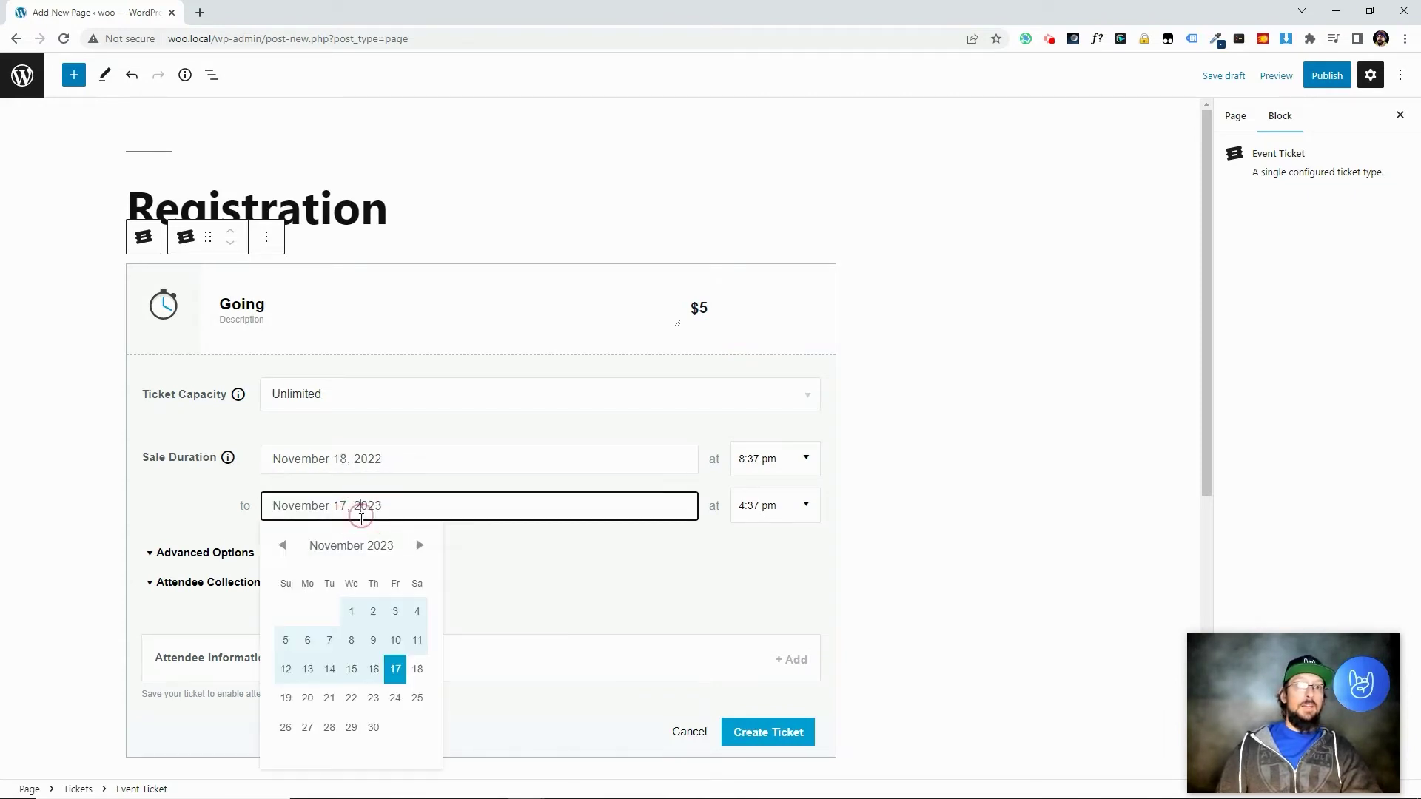
{"action": "left_click", "coordinate": [369, 730]}
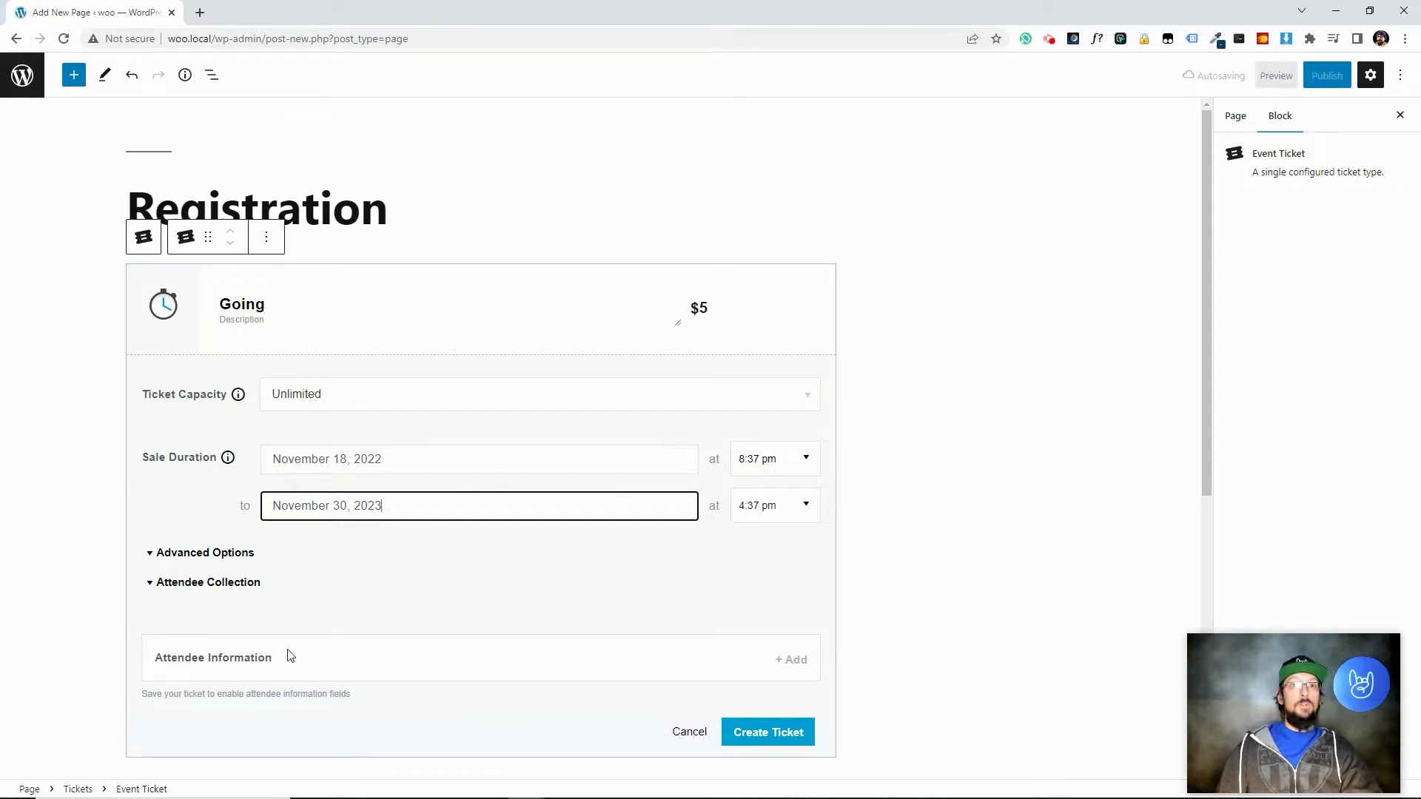
Step: Require individual attendee collection for the ticket and save it
{"action": "left_click", "coordinate": [194, 586]}
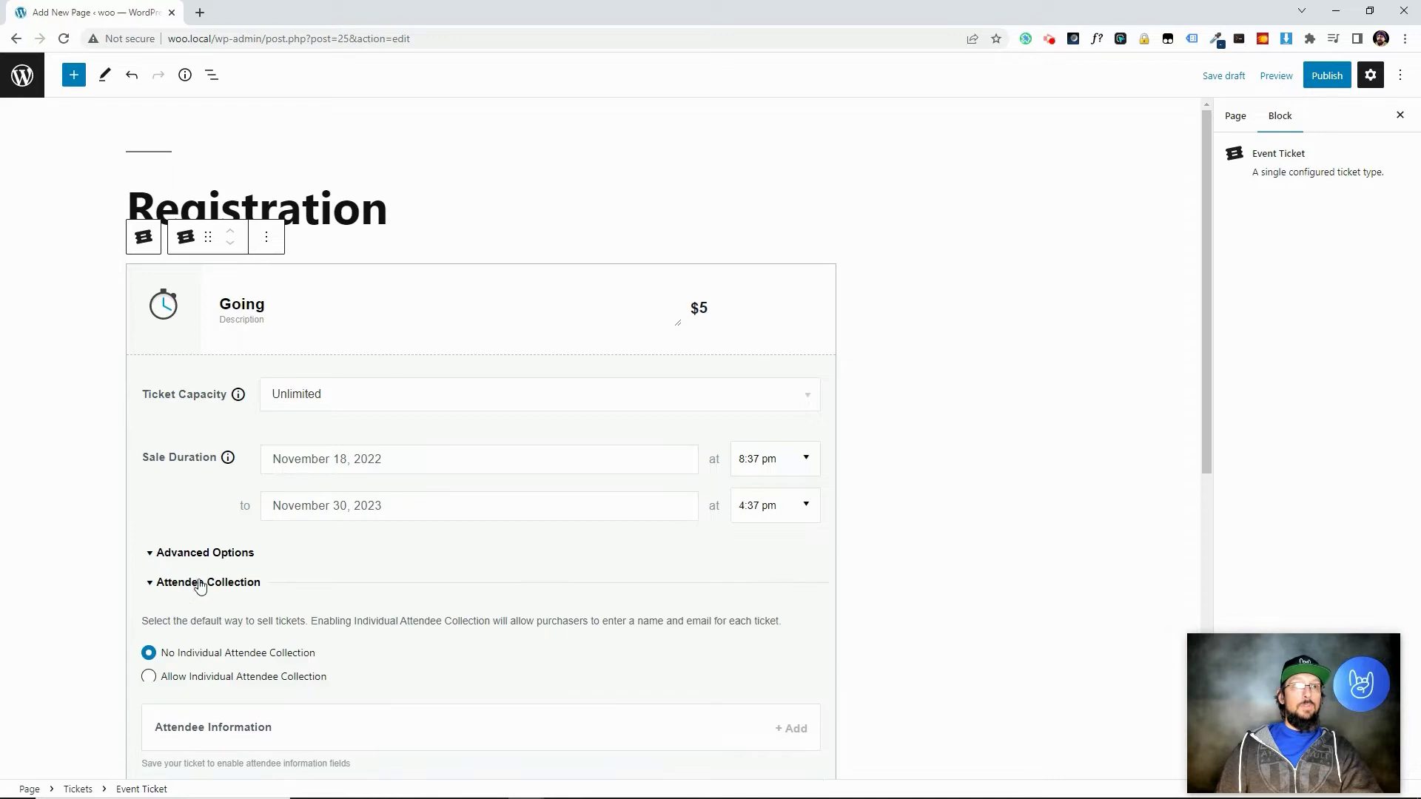
{"action": "scroll", "coordinate": [363, 629], "scroll_direction": "down", "scroll_amount": 1}
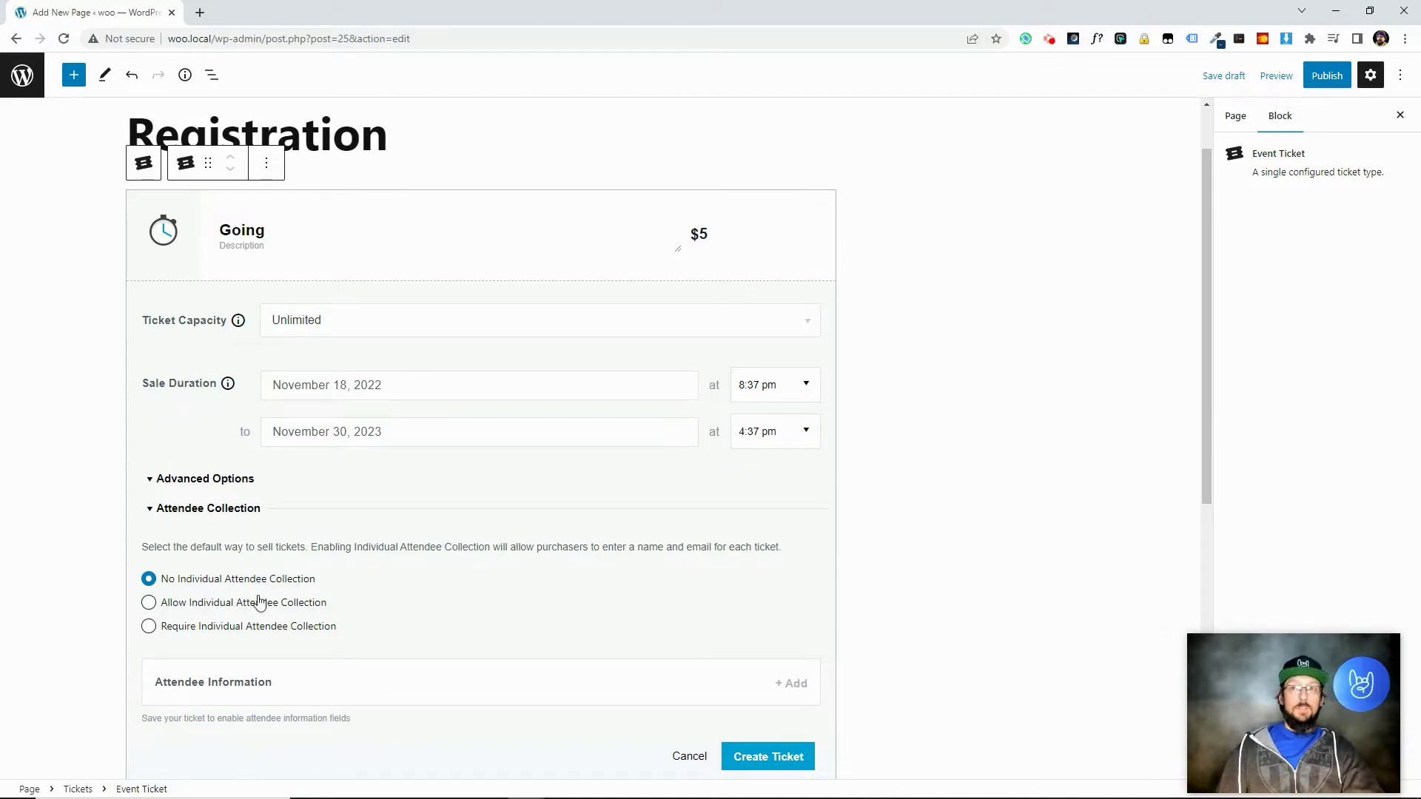
{"action": "left_click", "coordinate": [149, 603]}
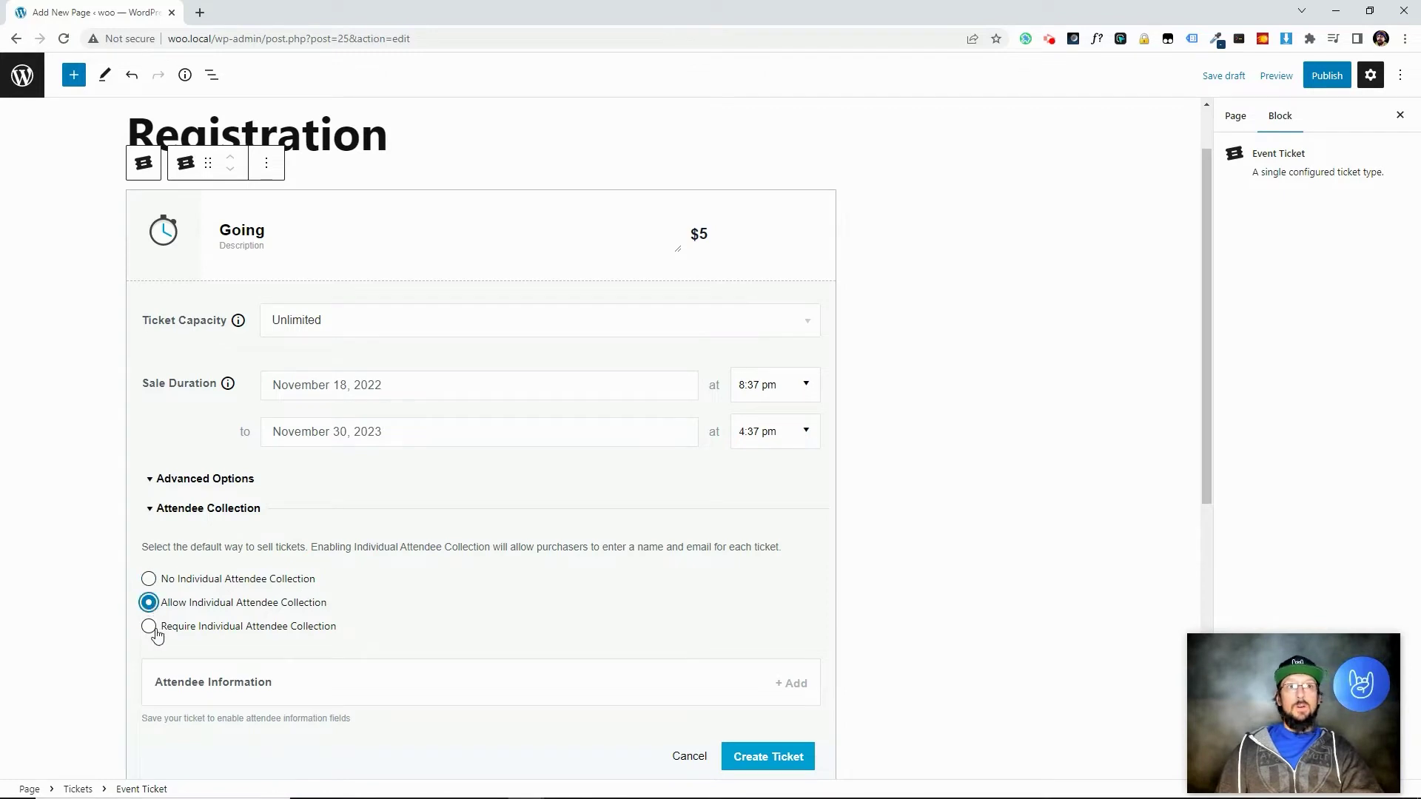
{"action": "left_click", "coordinate": [149, 626]}
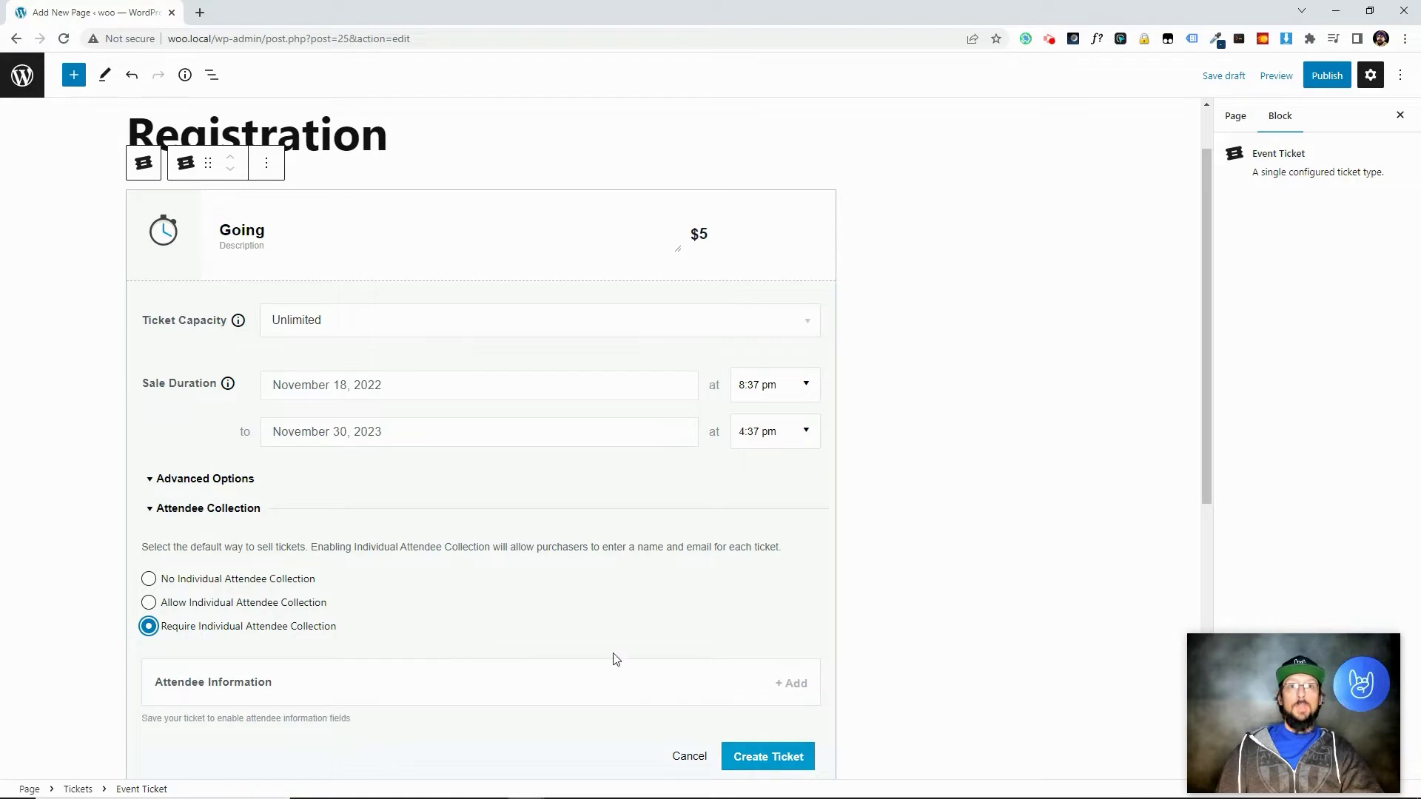
{"action": "scroll", "coordinate": [615, 659], "scroll_direction": "down", "scroll_amount": 2}
{"action": "left_click", "coordinate": [770, 609]}
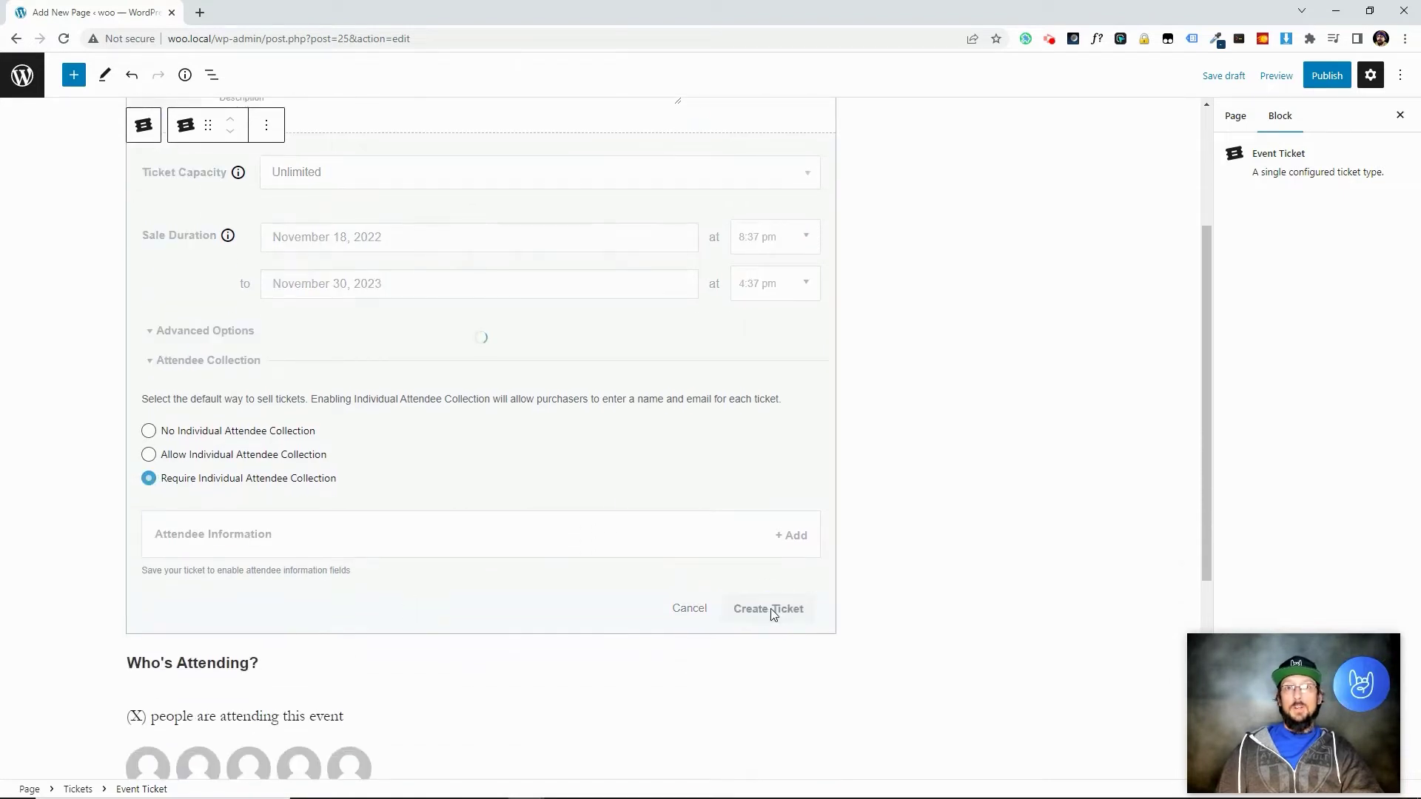
Step: Add a required 'Over 18' radio question with Yes/No options to the attendee form
{"action": "left_click", "coordinate": [796, 541]}
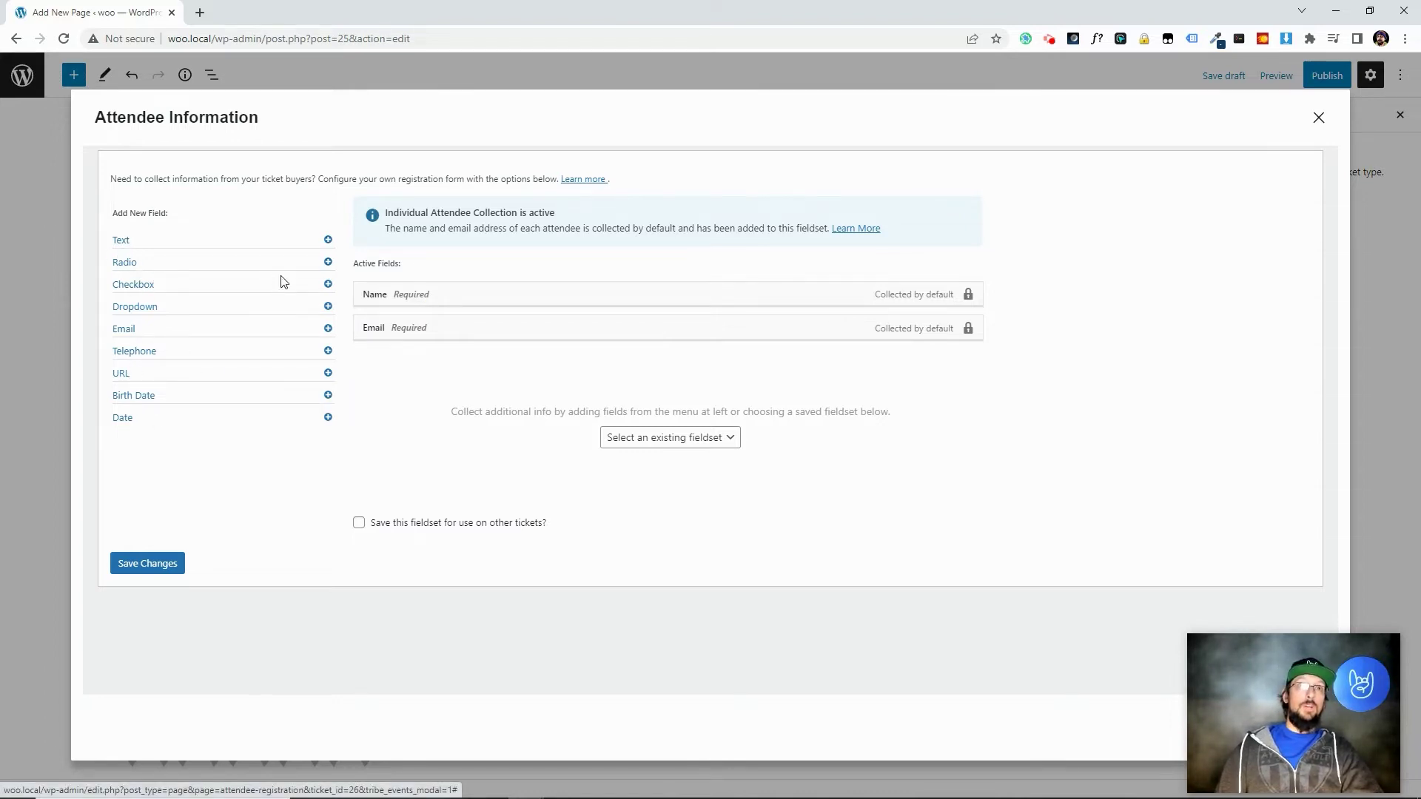
{"action": "left_click", "coordinate": [328, 262]}
{"action": "left_click", "coordinate": [328, 262]}
{"action": "left_click", "coordinate": [458, 400]}
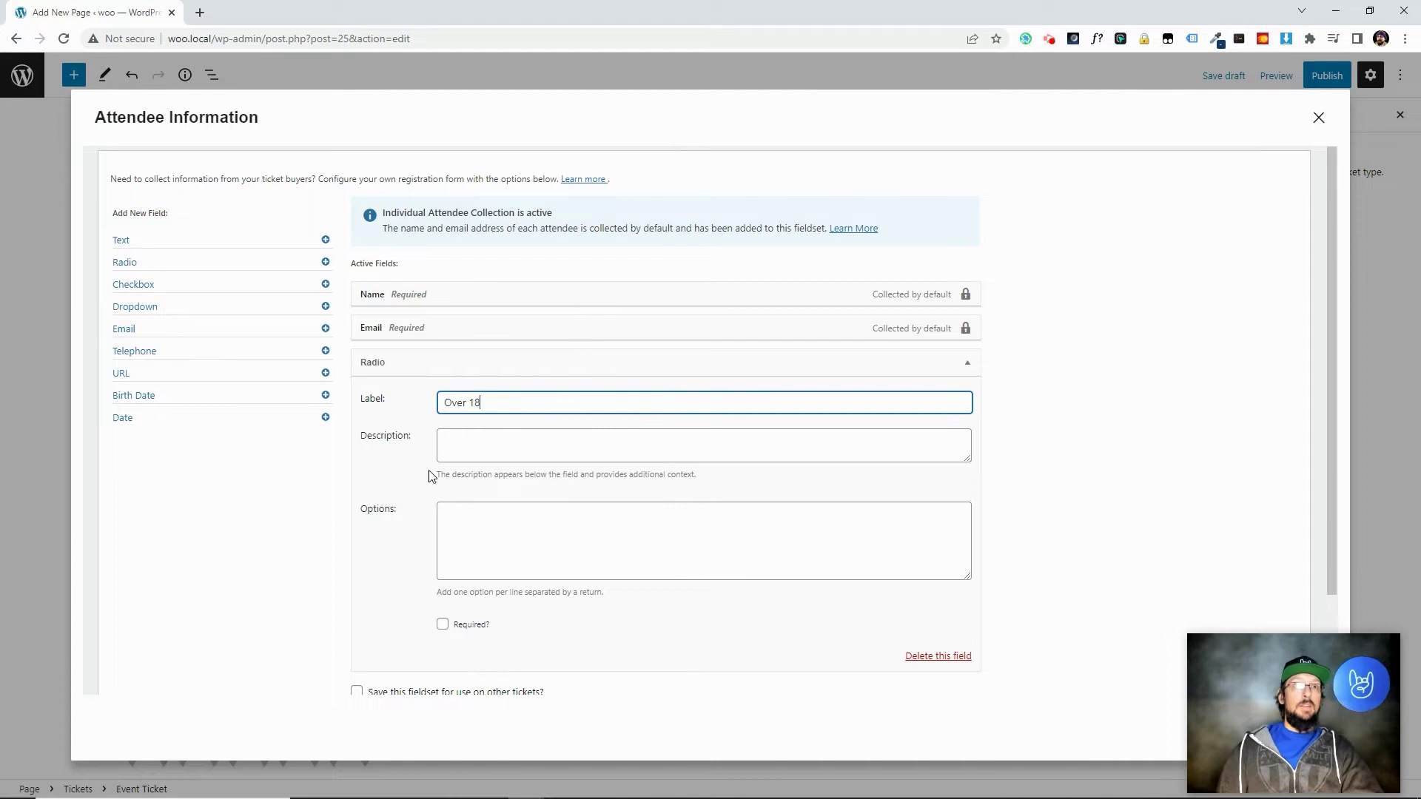
{"action": "left_click", "coordinate": [473, 522]}
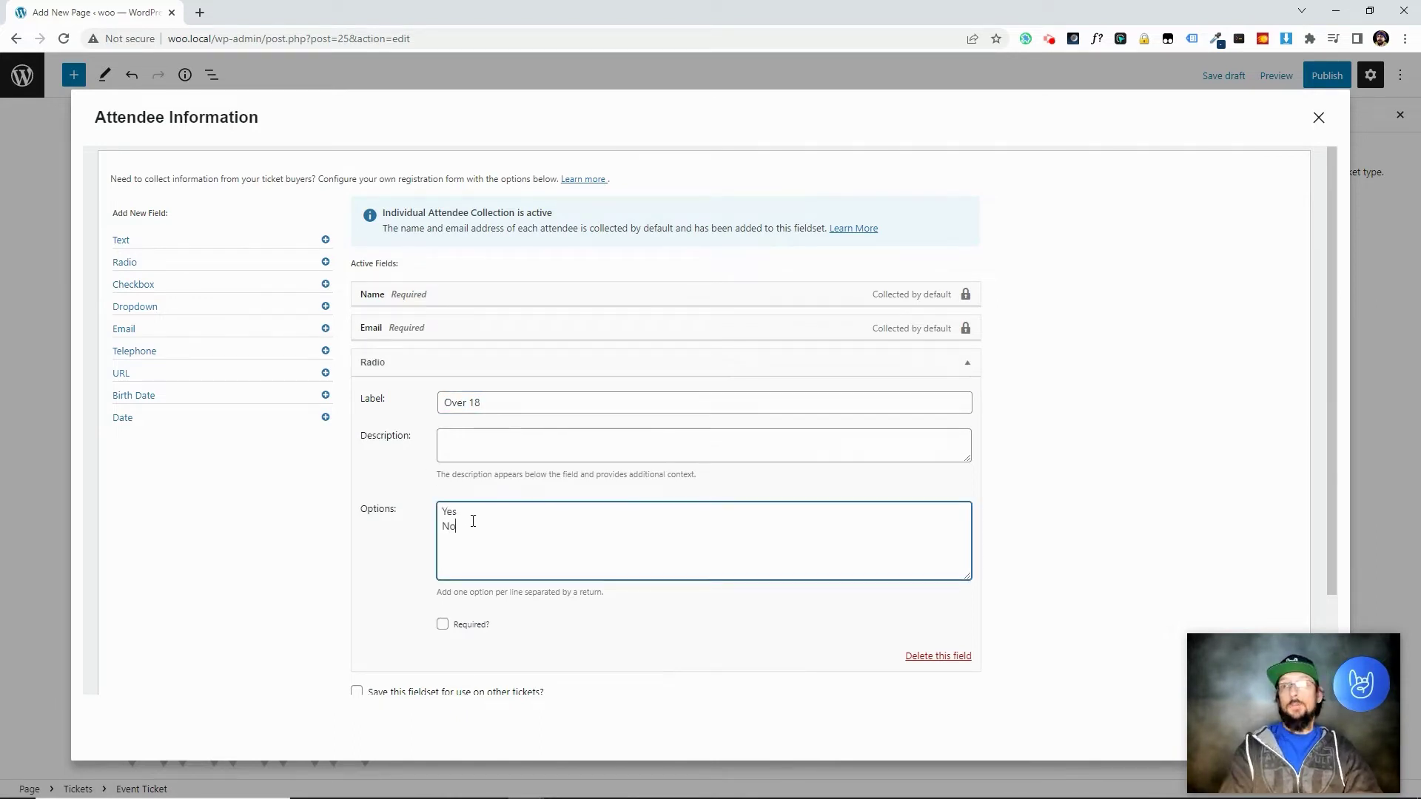
{"action": "left_click", "coordinate": [443, 624]}
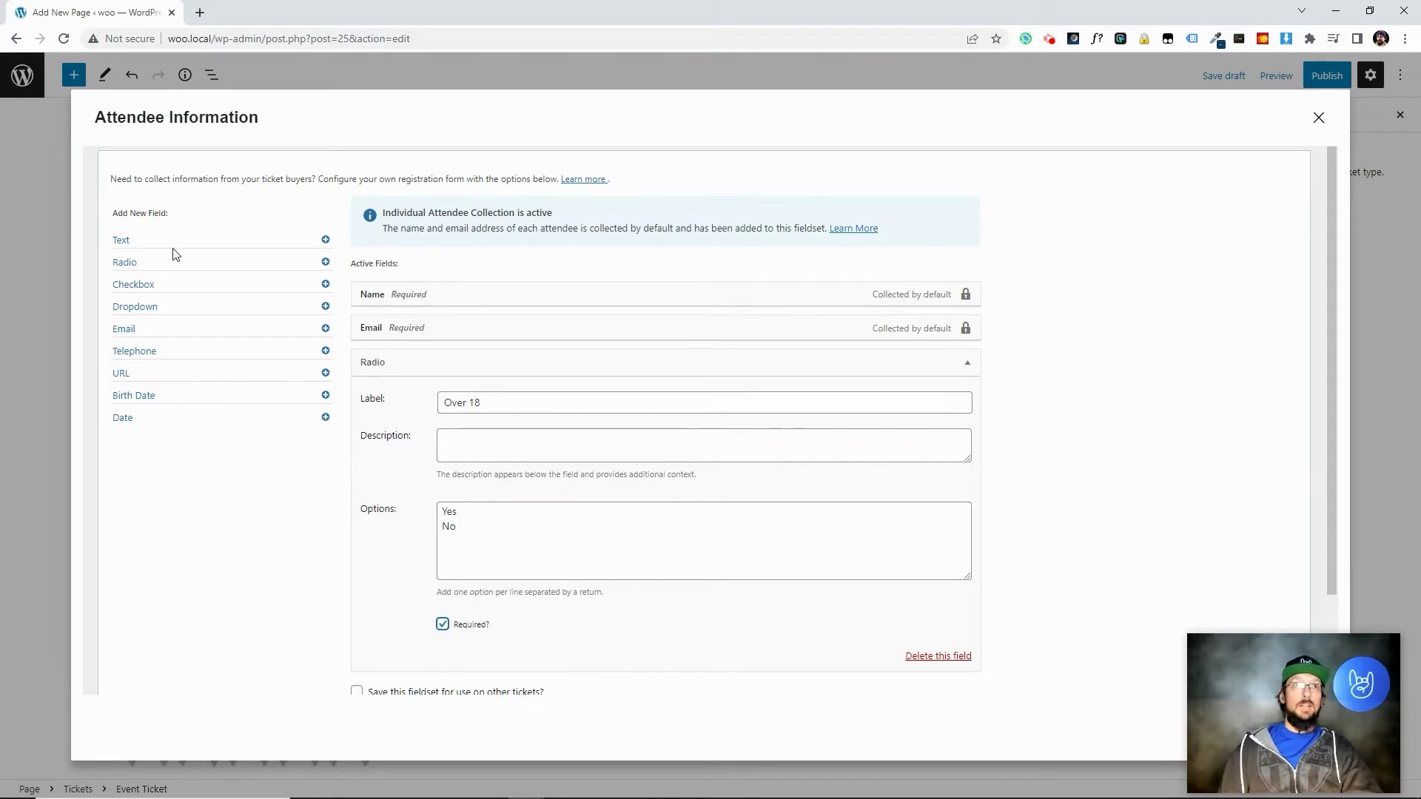
Step: Add a required 'Age' text field and save the attendee fields
{"action": "left_click", "coordinate": [121, 241]}
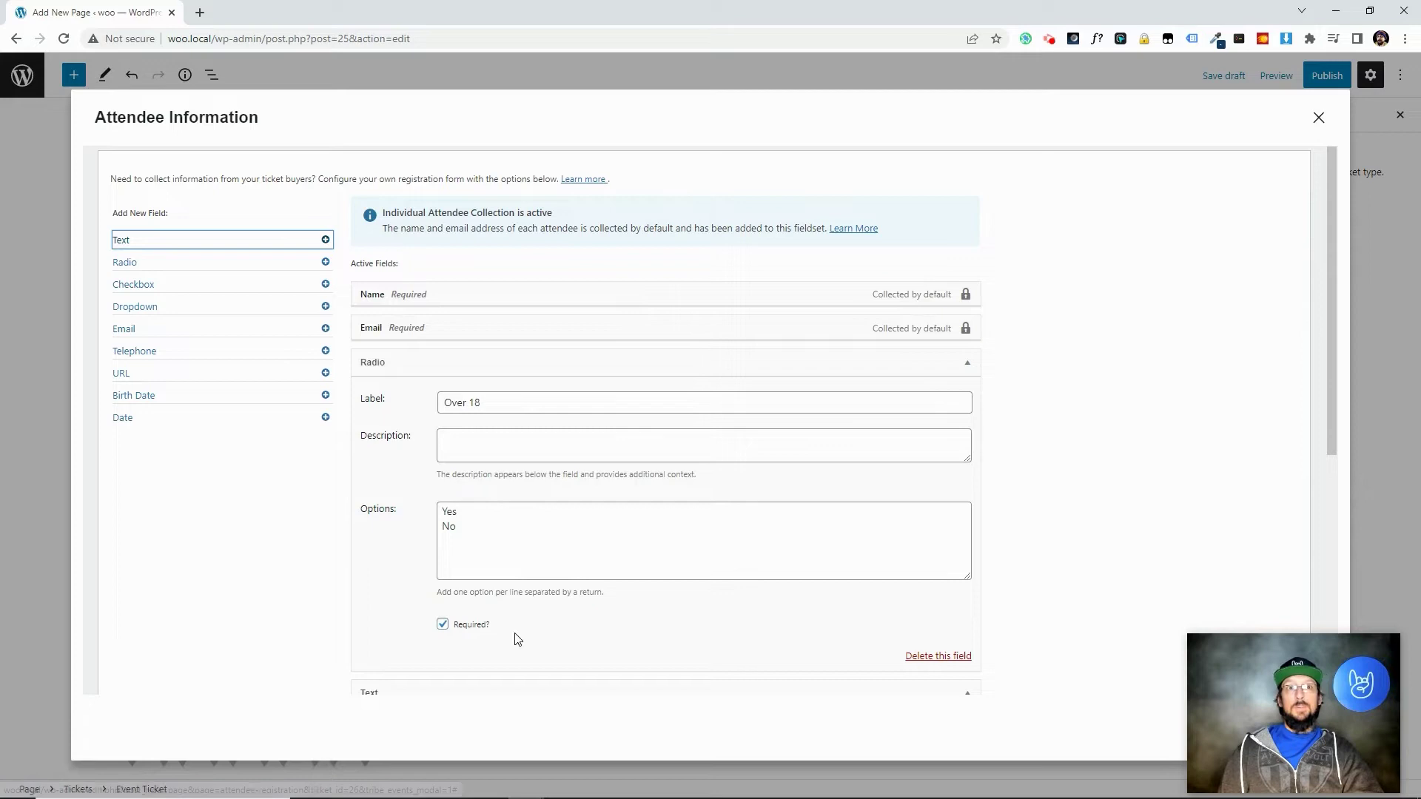
{"action": "scroll", "coordinate": [516, 638], "scroll_direction": "down", "scroll_amount": 2}
{"action": "left_click", "coordinate": [465, 585]}
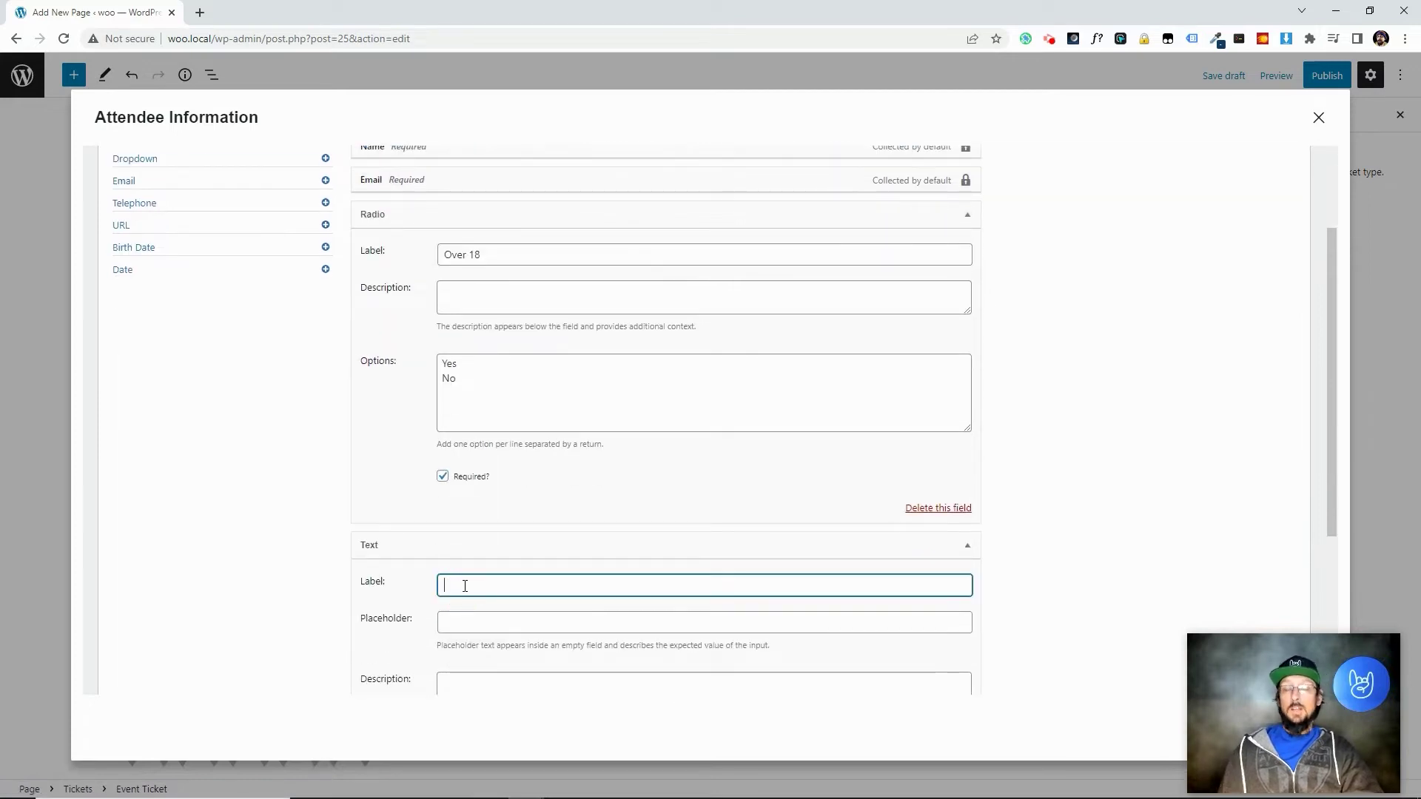
{"action": "type", "text": "Age"}
{"action": "scroll", "coordinate": [488, 622], "scroll_direction": "down", "scroll_amount": 2}
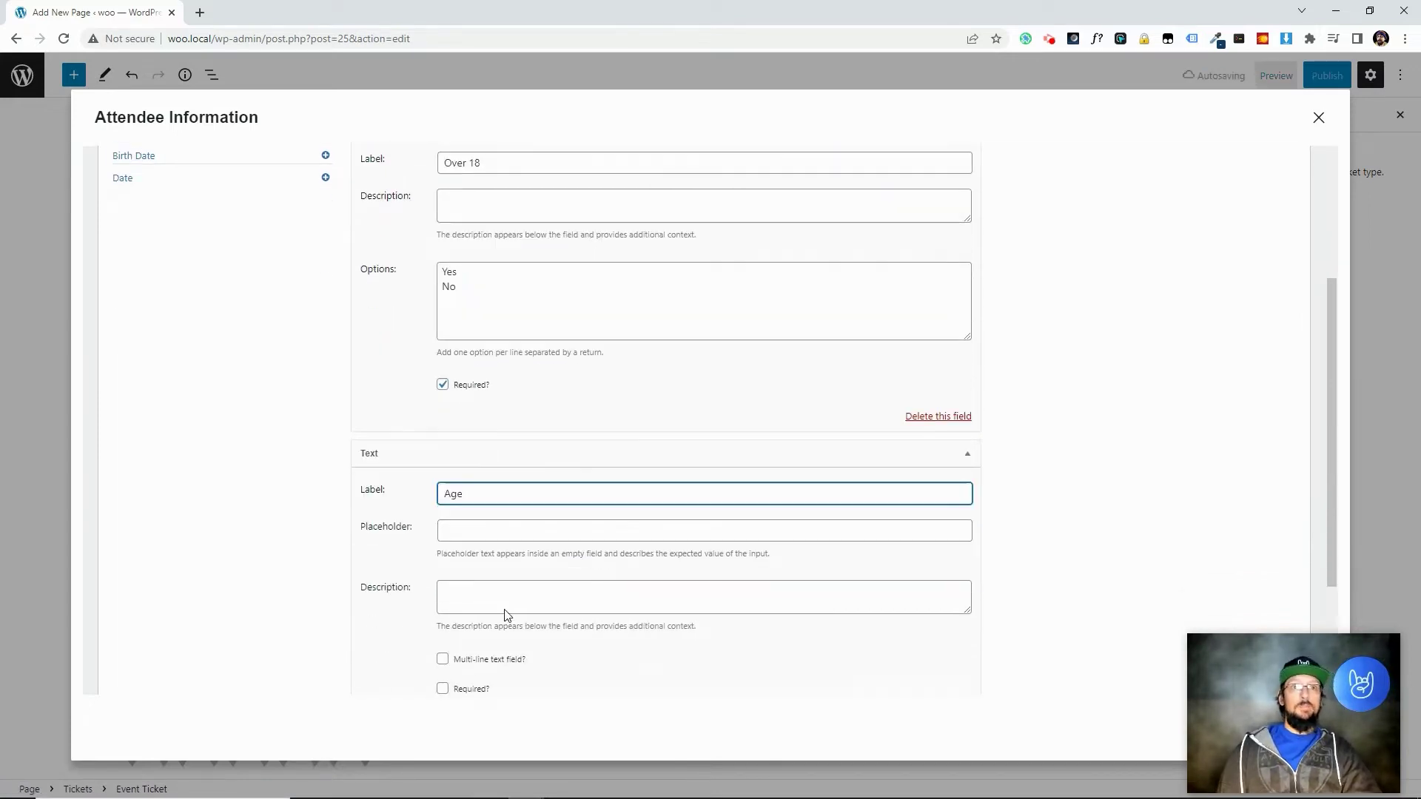
{"action": "left_click", "coordinate": [443, 633]}
{"action": "scroll", "coordinate": [175, 469], "scroll_direction": "up", "scroll_amount": 4}
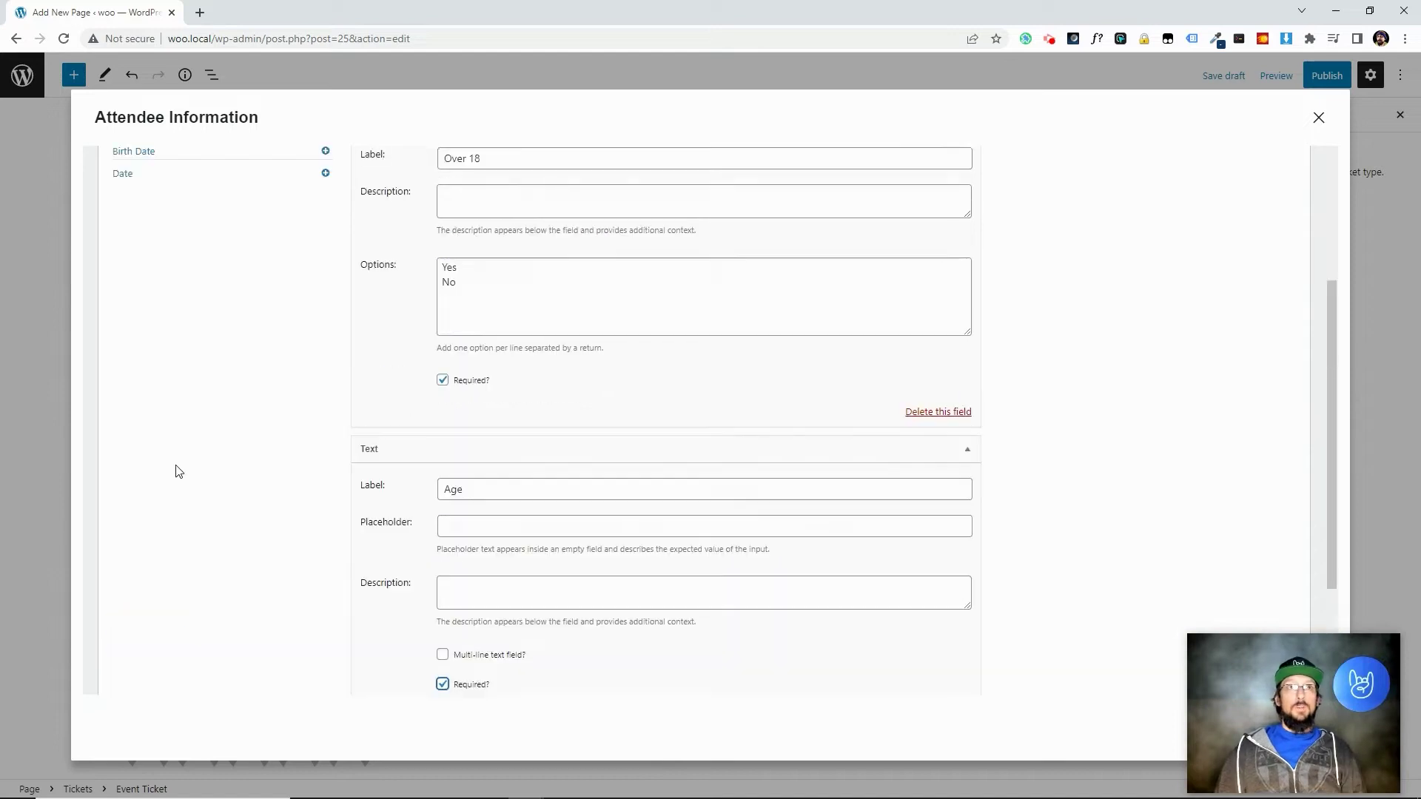
{"action": "scroll", "coordinate": [154, 363], "scroll_direction": "up", "scroll_amount": 1}
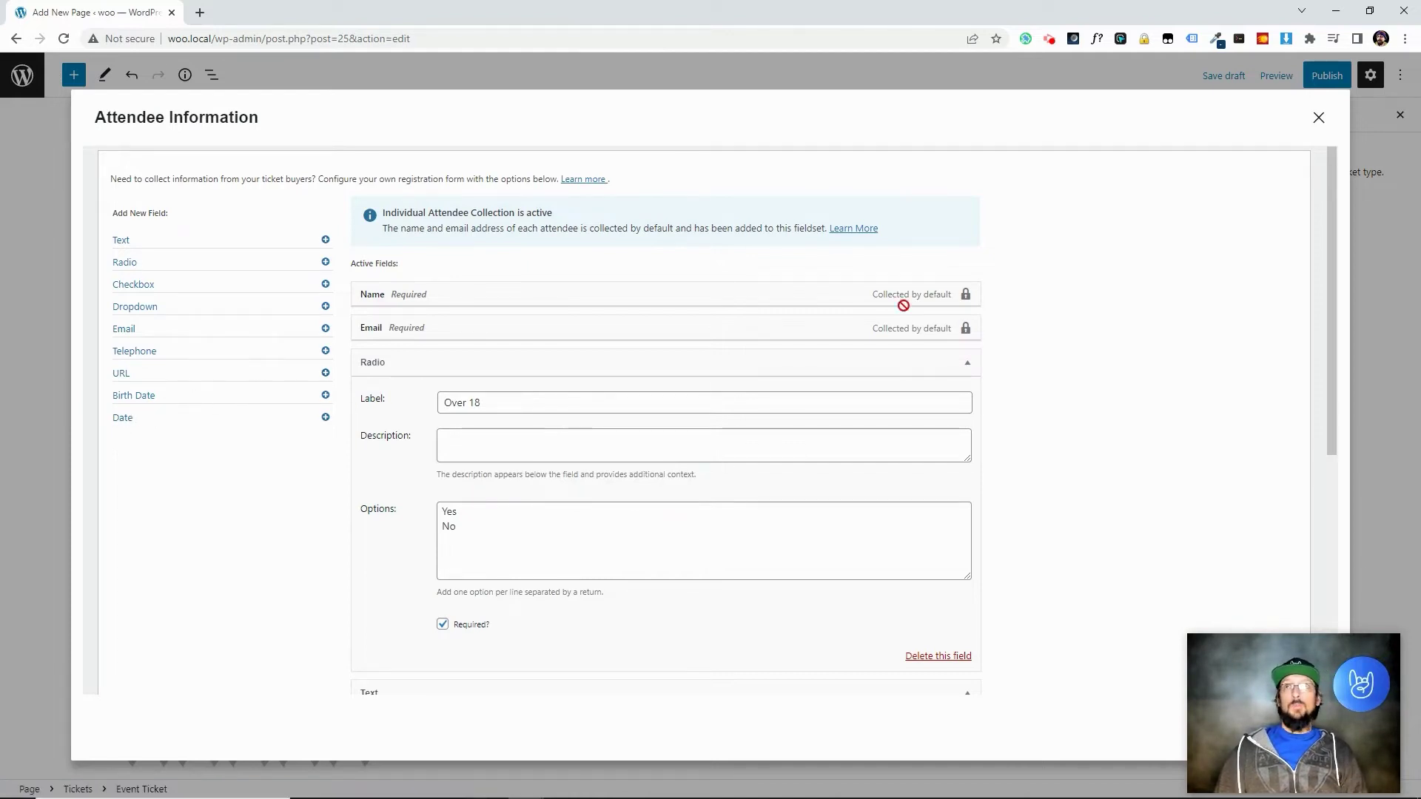
{"action": "scroll", "coordinate": [869, 527], "scroll_direction": "down", "scroll_amount": 5}
{"action": "left_click", "coordinate": [147, 666]}
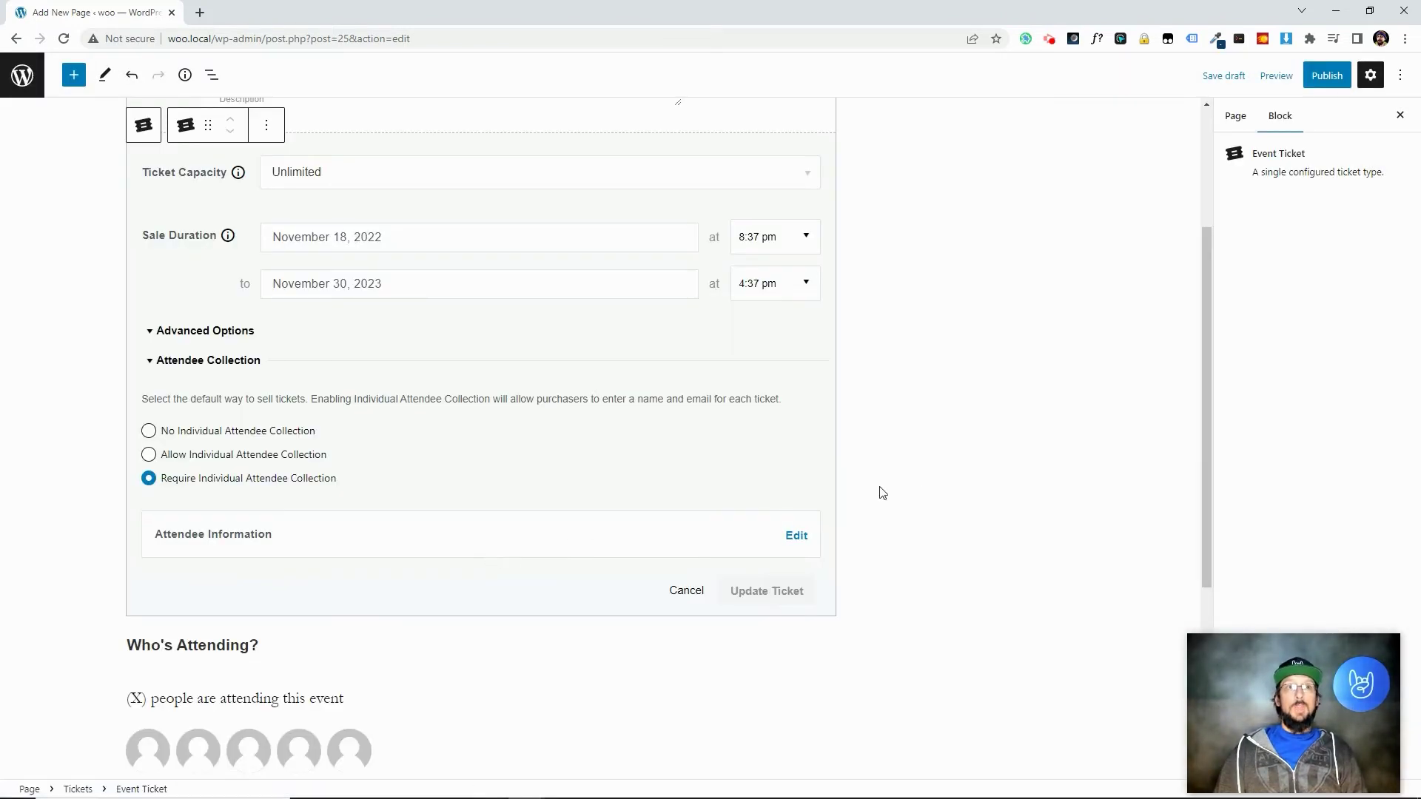
Step: Publish the Registration page at woo.local/registration/, then reopen it in the editor
{"action": "scroll", "coordinate": [963, 370], "scroll_direction": "up", "scroll_amount": 3}
{"action": "left_click", "coordinate": [1325, 77]}
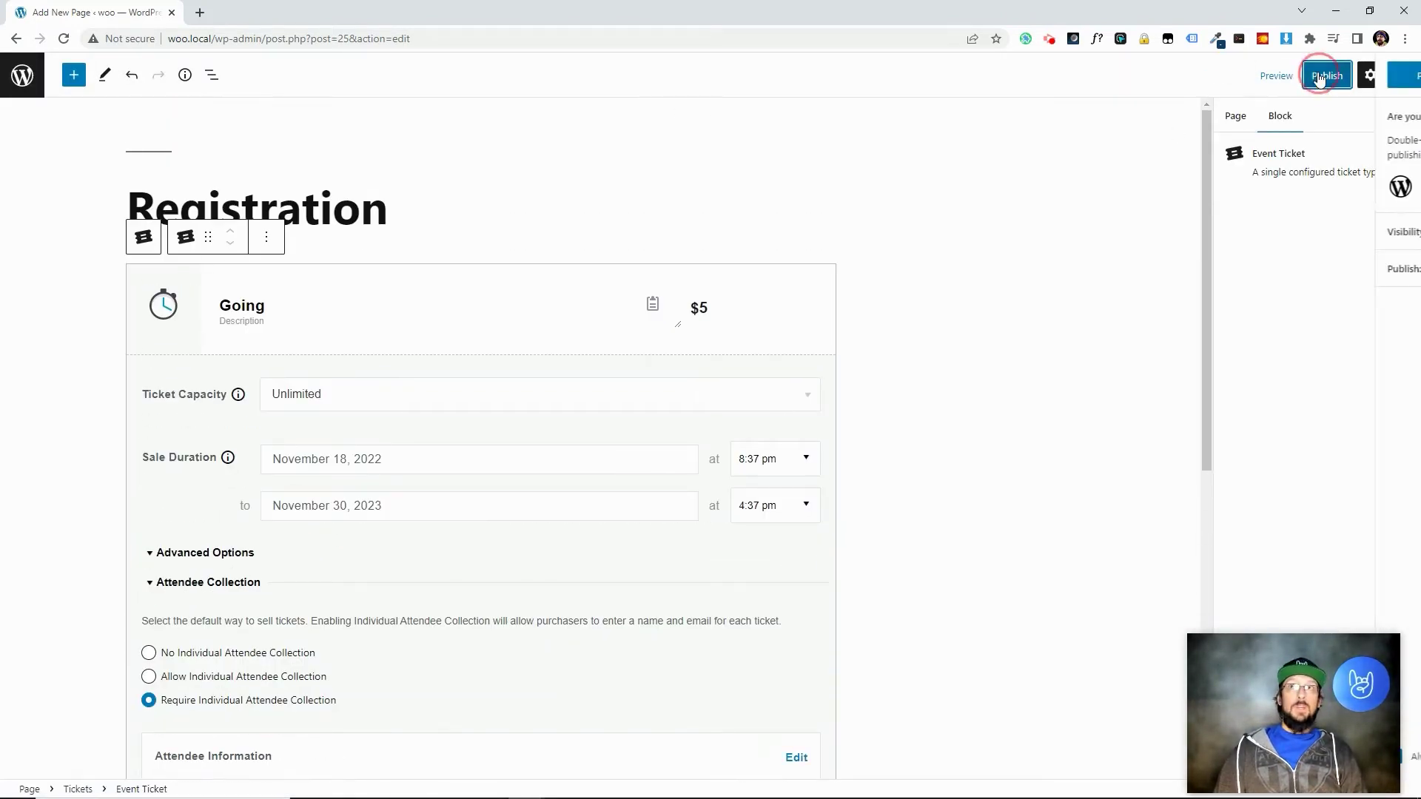
{"action": "left_click", "coordinate": [1291, 74]}
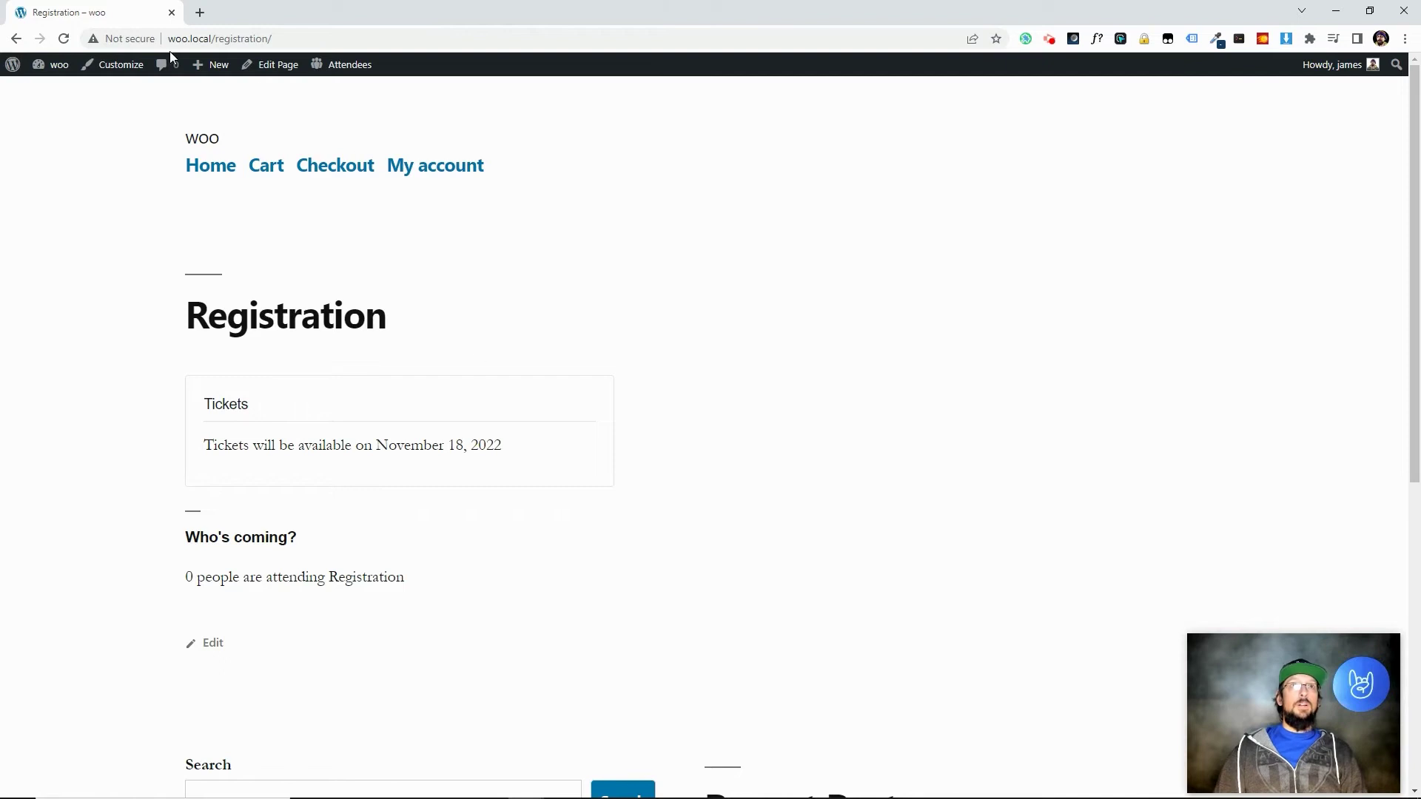
{"action": "left_click", "coordinate": [274, 65]}
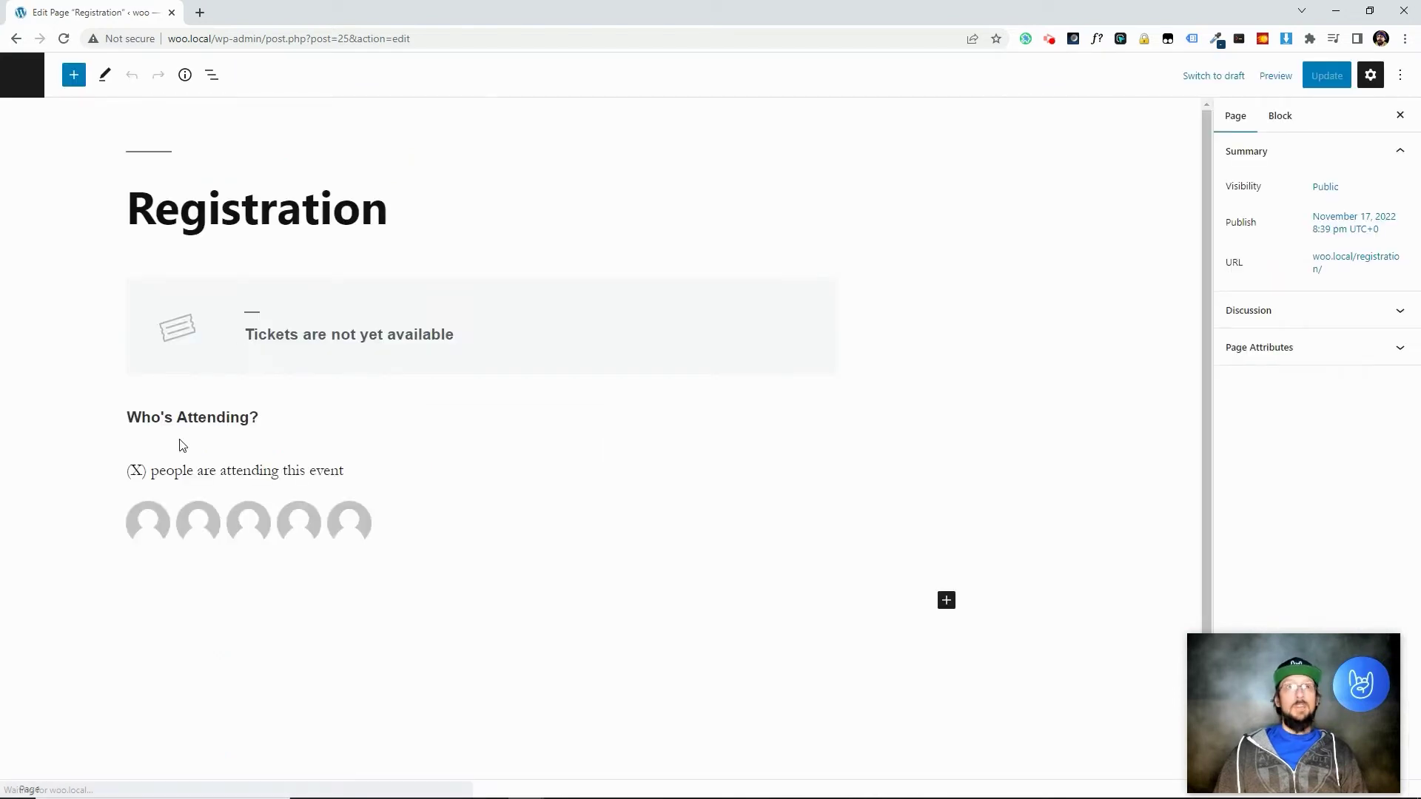
Step: Change the Going ticket's sale start date to November 16, 2022 and update the ticket
{"action": "left_click", "coordinate": [353, 318]}
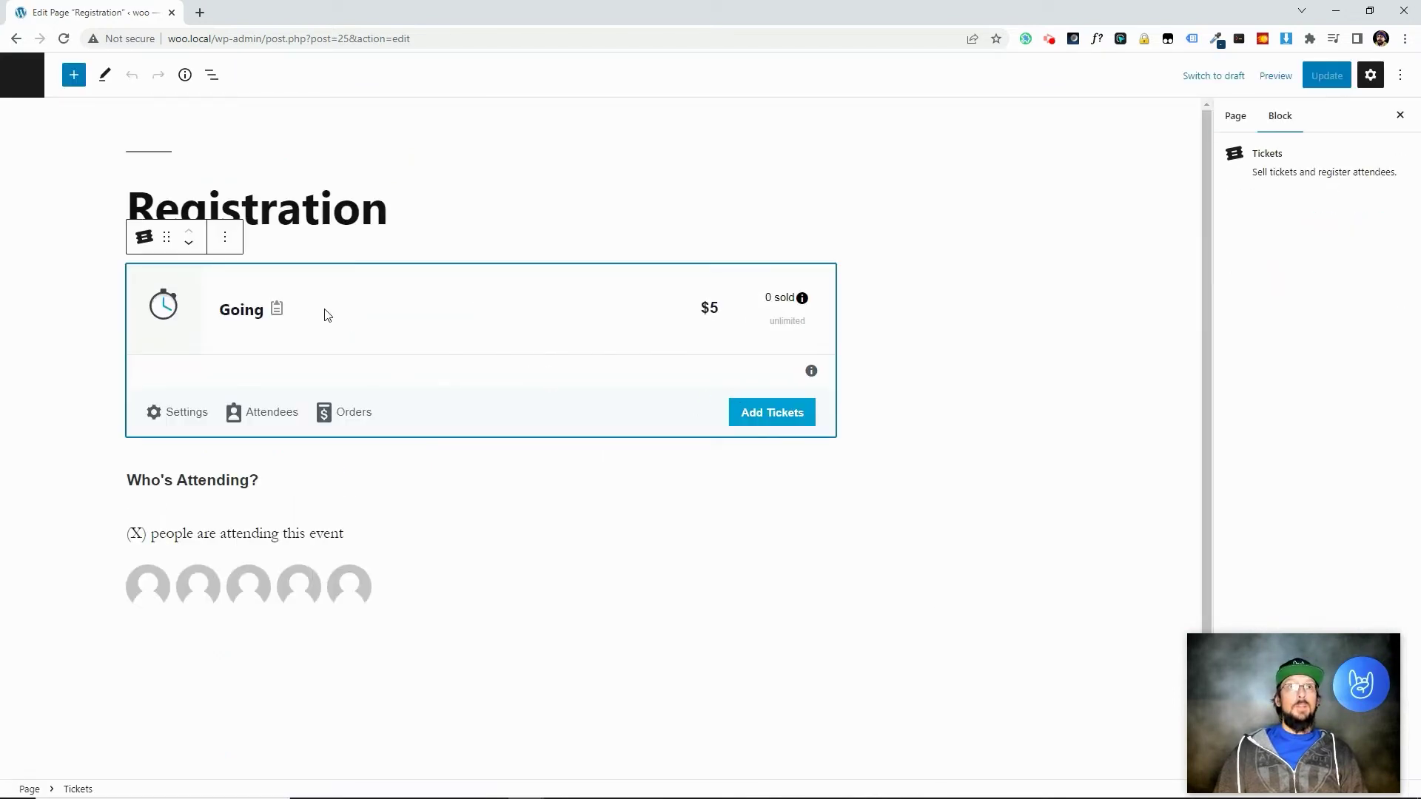
{"action": "left_click", "coordinate": [268, 339]}
{"action": "left_click", "coordinate": [339, 459]}
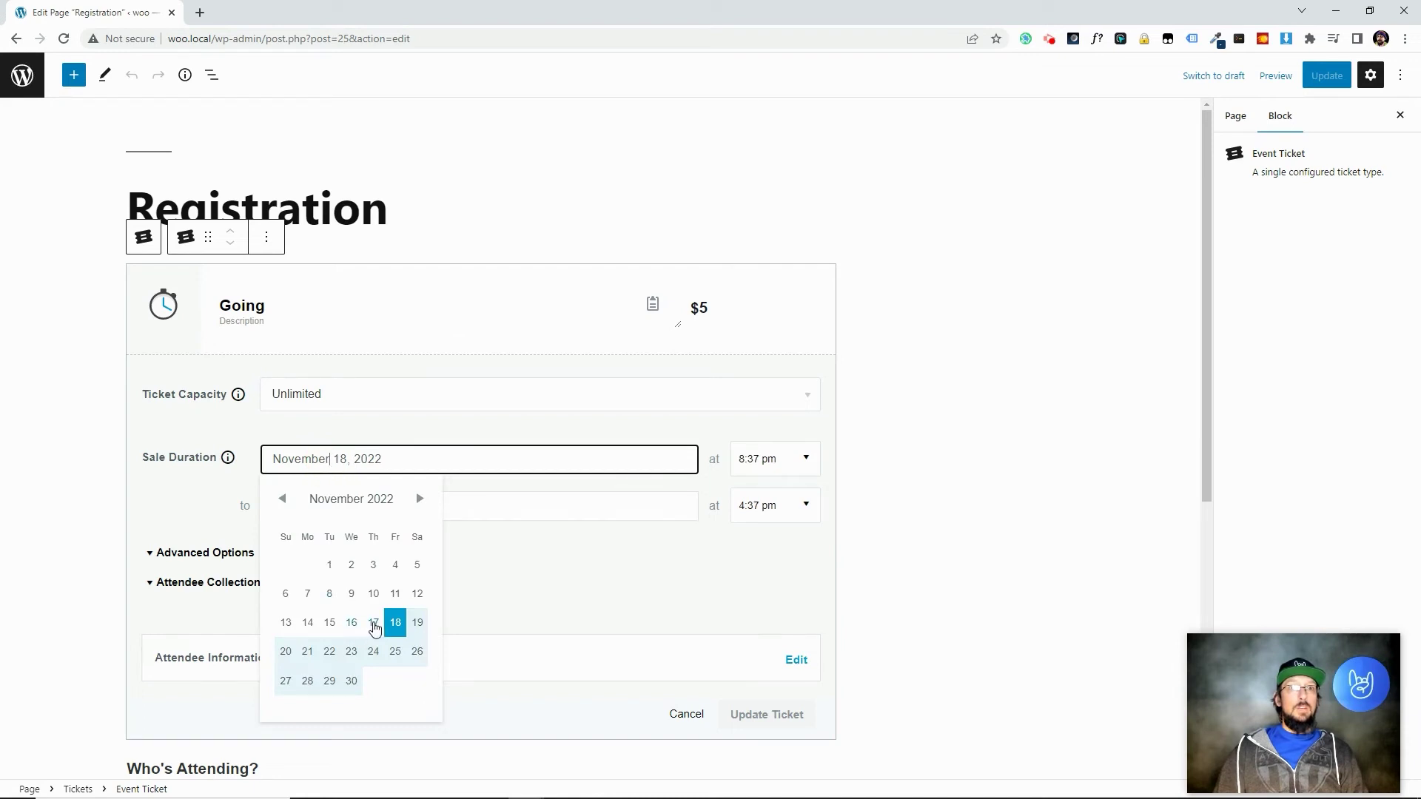
{"action": "left_click", "coordinate": [374, 622]}
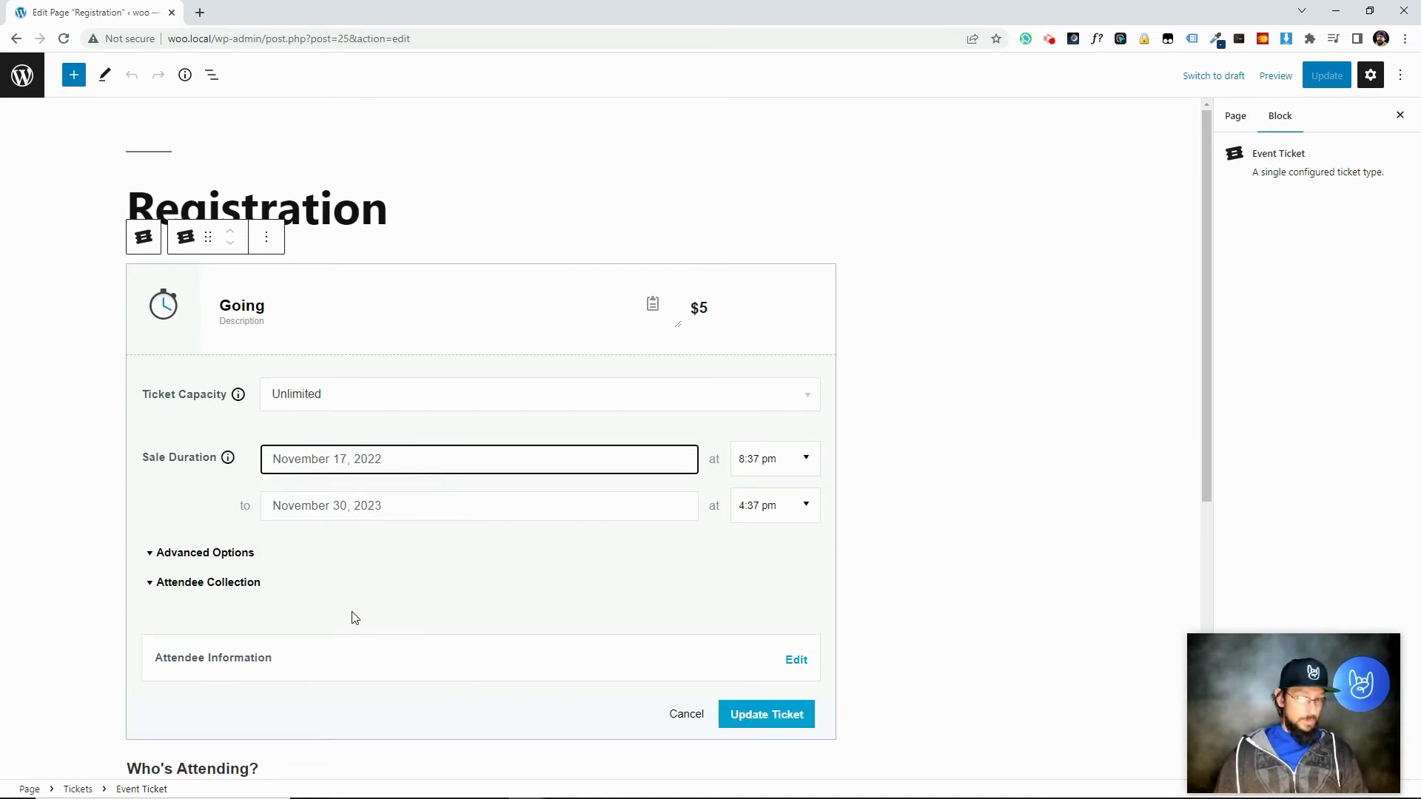
{"action": "left_click", "coordinate": [359, 459]}
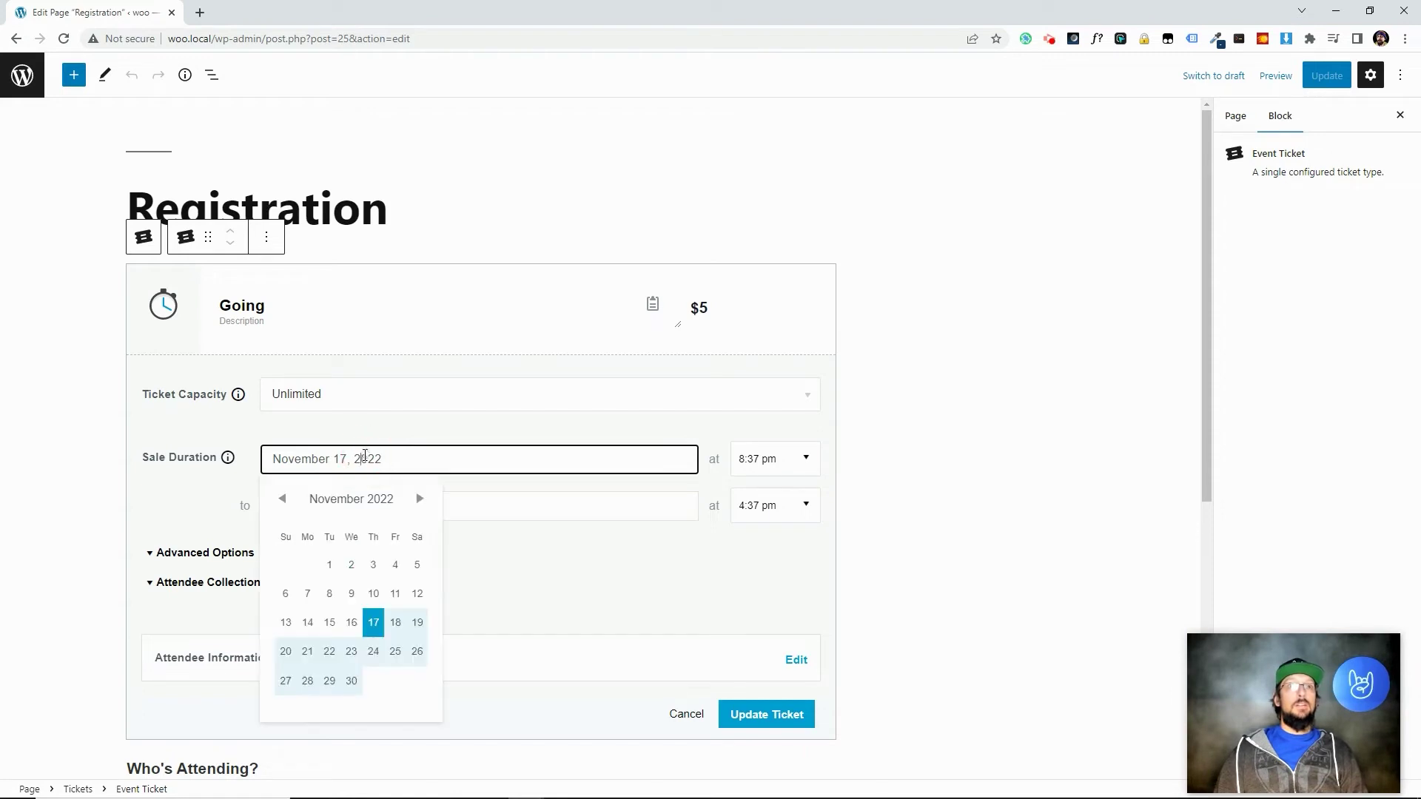
{"action": "left_click", "coordinate": [353, 622]}
{"action": "left_click", "coordinate": [751, 716]}
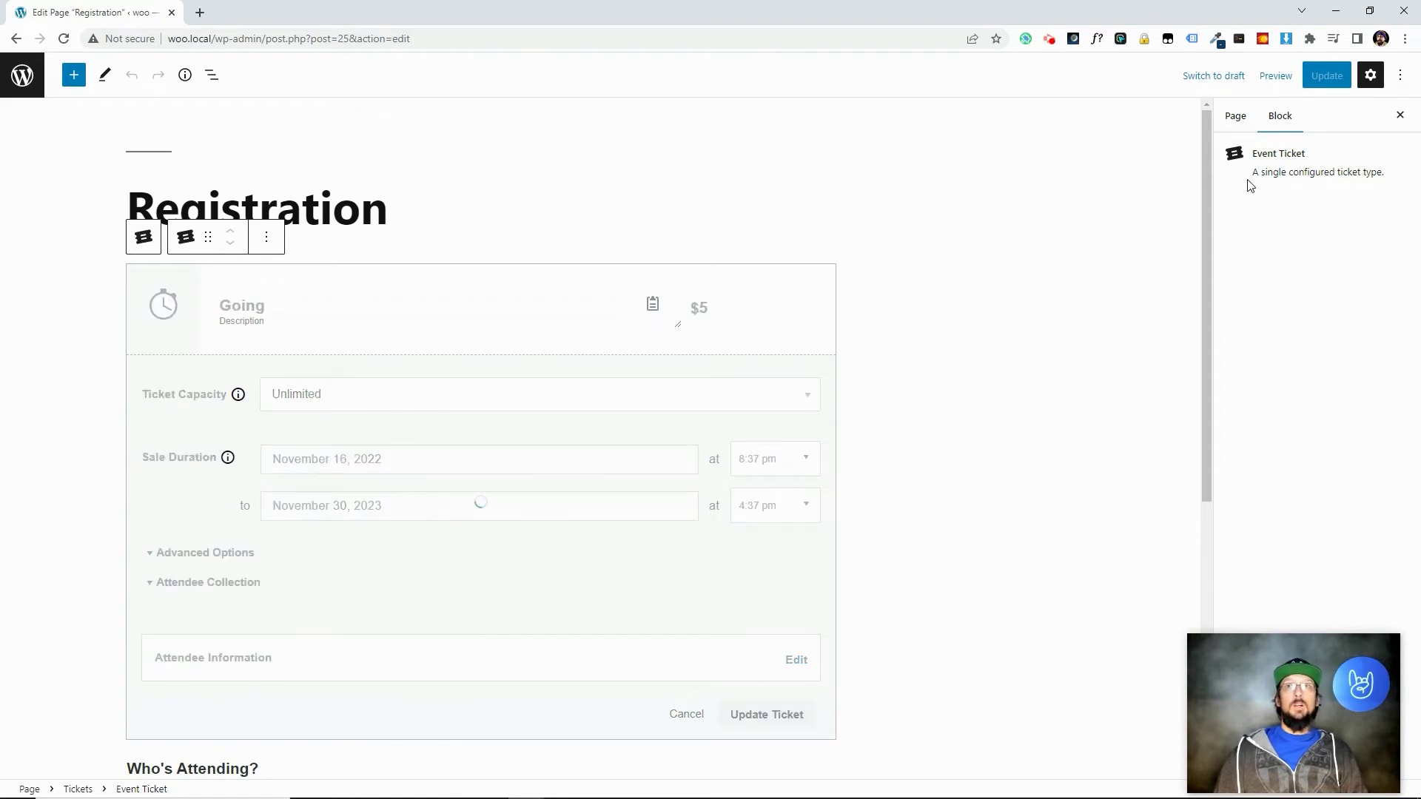
Step: Update the page, then recheck the Going ticket and show the Page settings
{"action": "scroll", "coordinate": [685, 508], "scroll_direction": "down", "scroll_amount": 5}
{"action": "scroll", "coordinate": [897, 460], "scroll_direction": "up", "scroll_amount": 3}
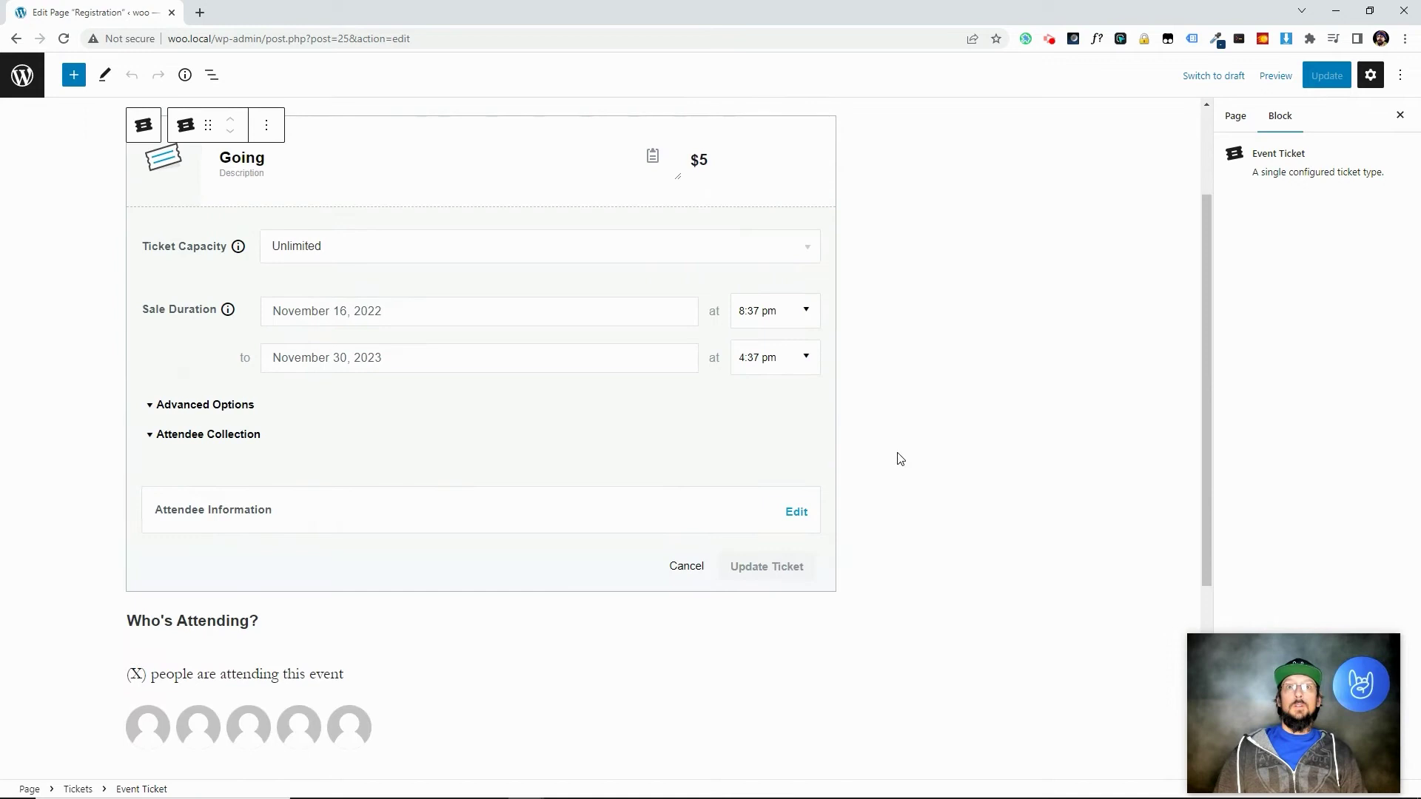
{"action": "left_click", "coordinate": [898, 459]}
{"action": "left_click", "coordinate": [1330, 82]}
{"action": "left_click", "coordinate": [342, 192]}
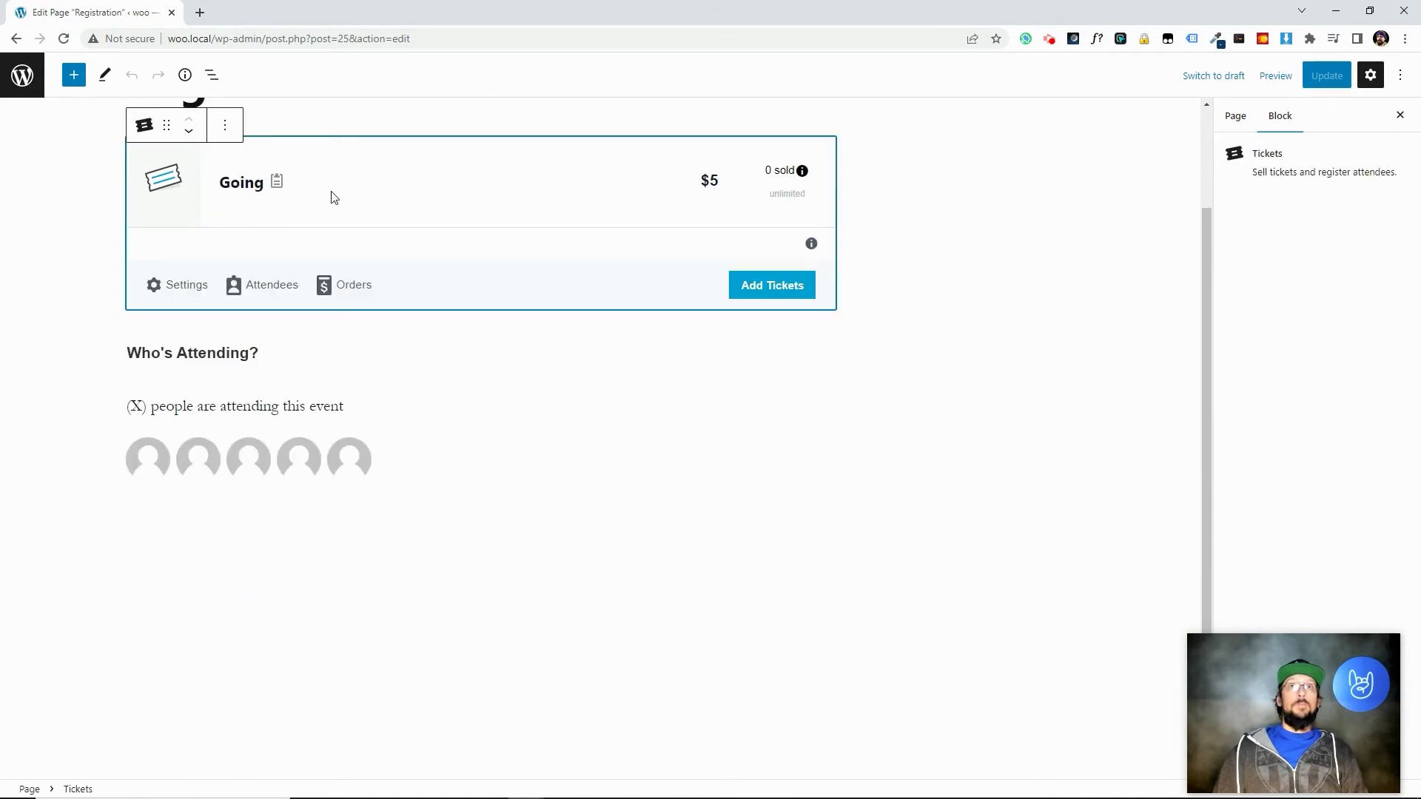
{"action": "left_click", "coordinate": [406, 198]}
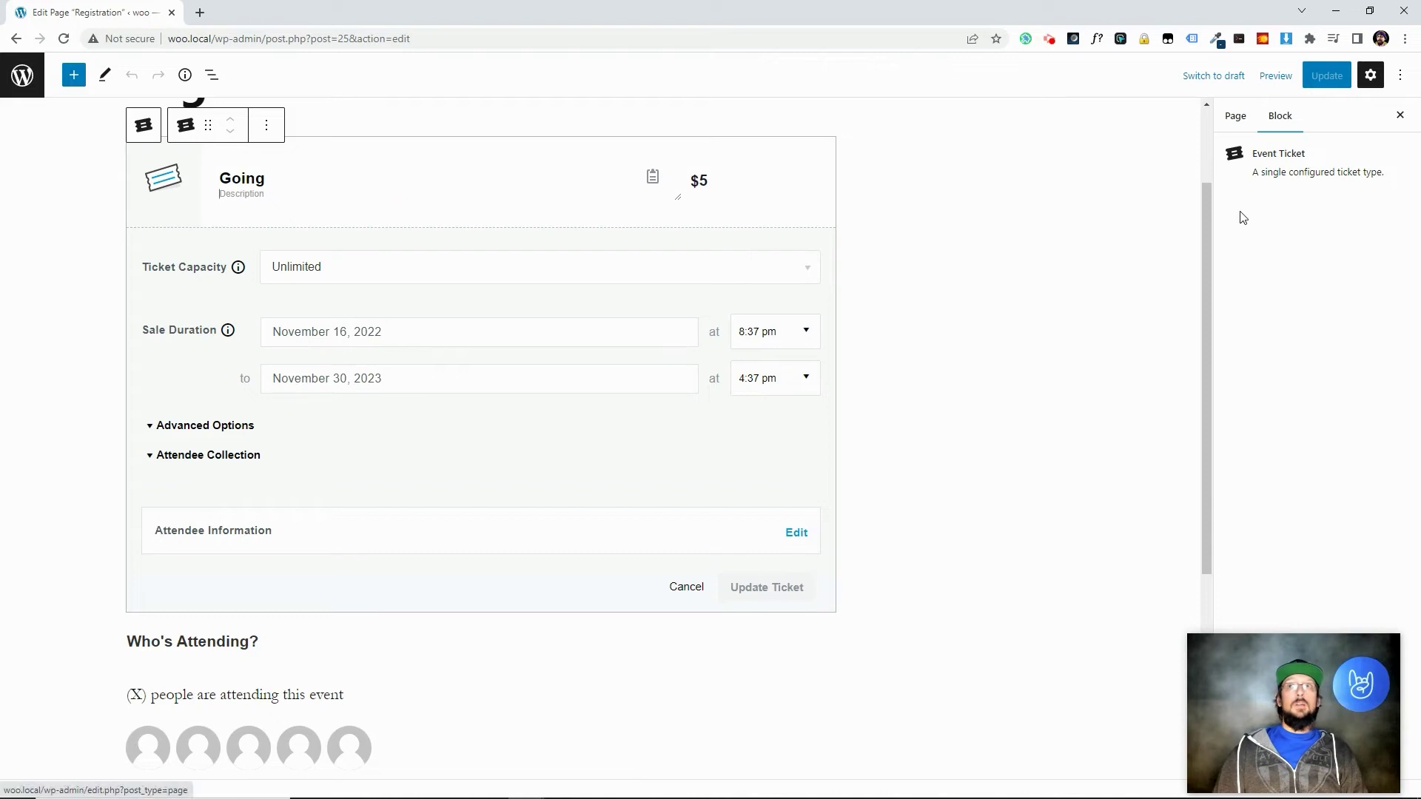
{"action": "left_click", "coordinate": [1236, 116]}
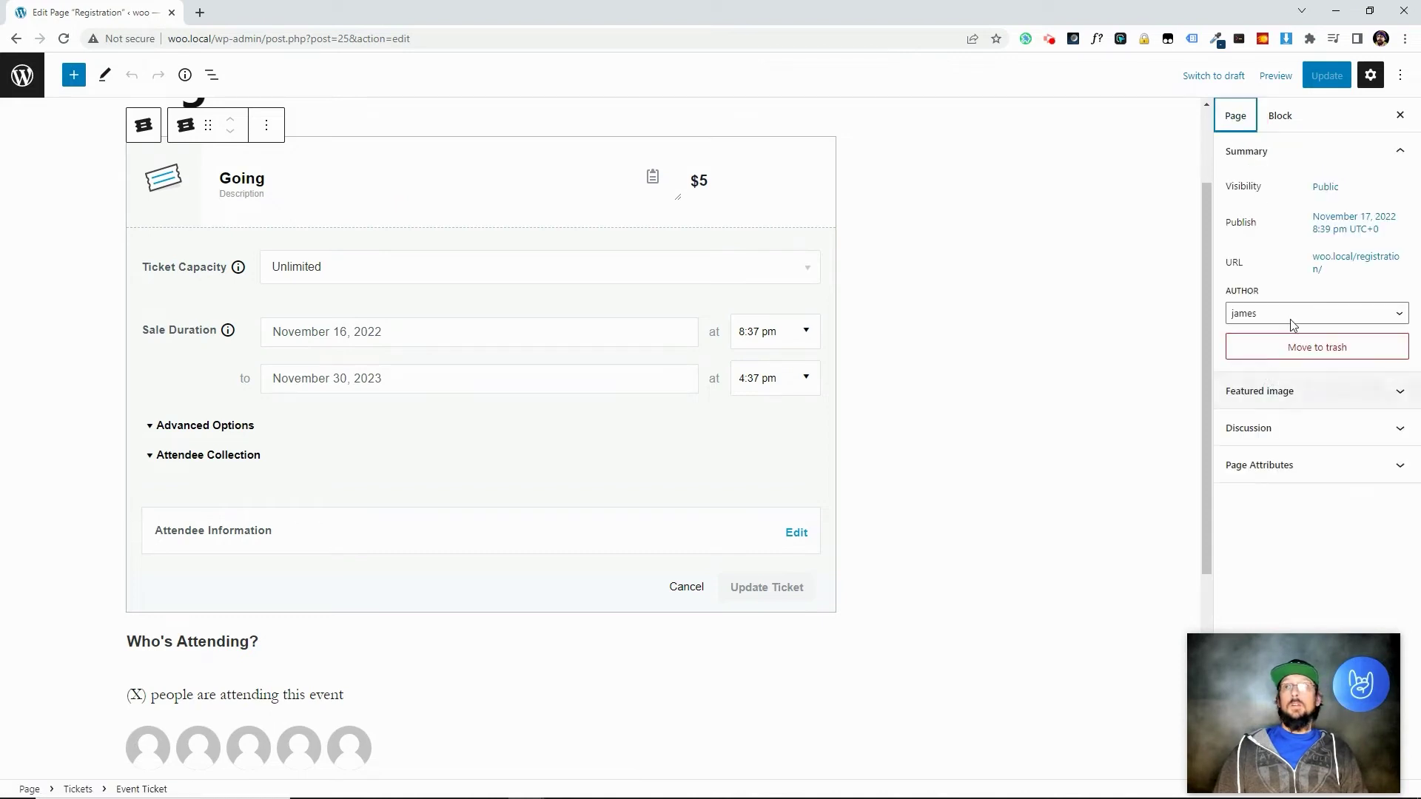
Step: On the live Registration page, add one Going ticket to the cart and proceed to checkout
{"action": "left_click", "coordinate": [1345, 264]}
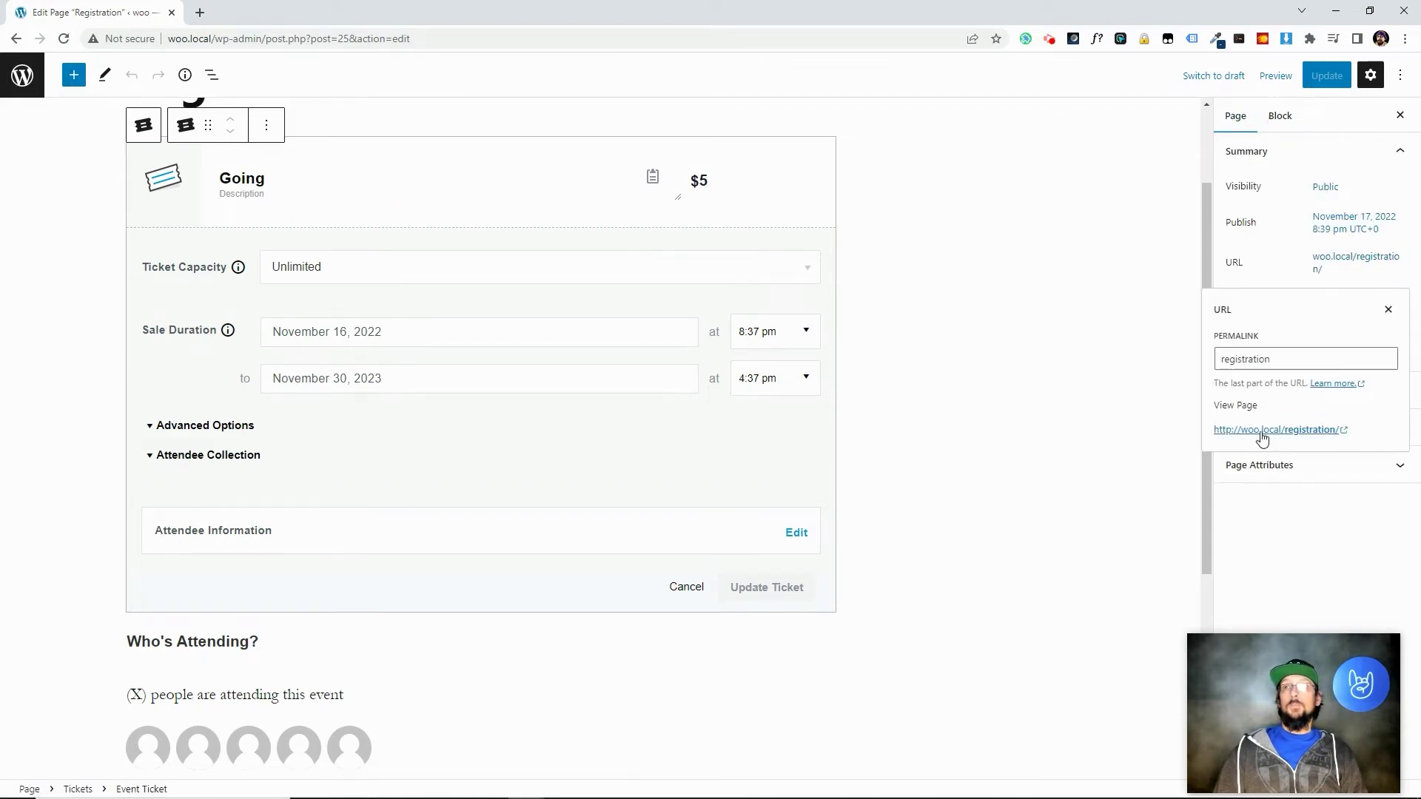
{"action": "left_click", "coordinate": [1262, 433]}
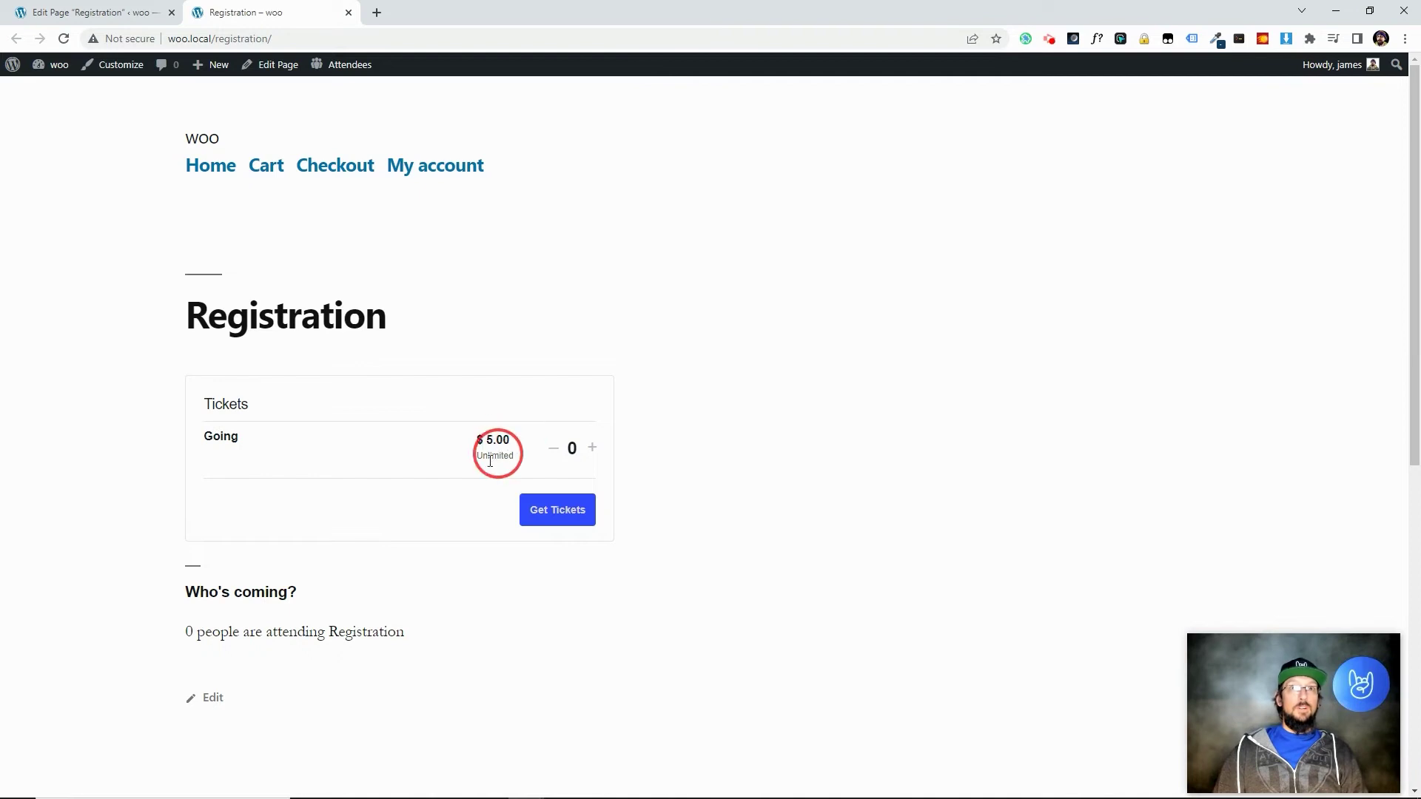
{"action": "left_click", "coordinate": [591, 448]}
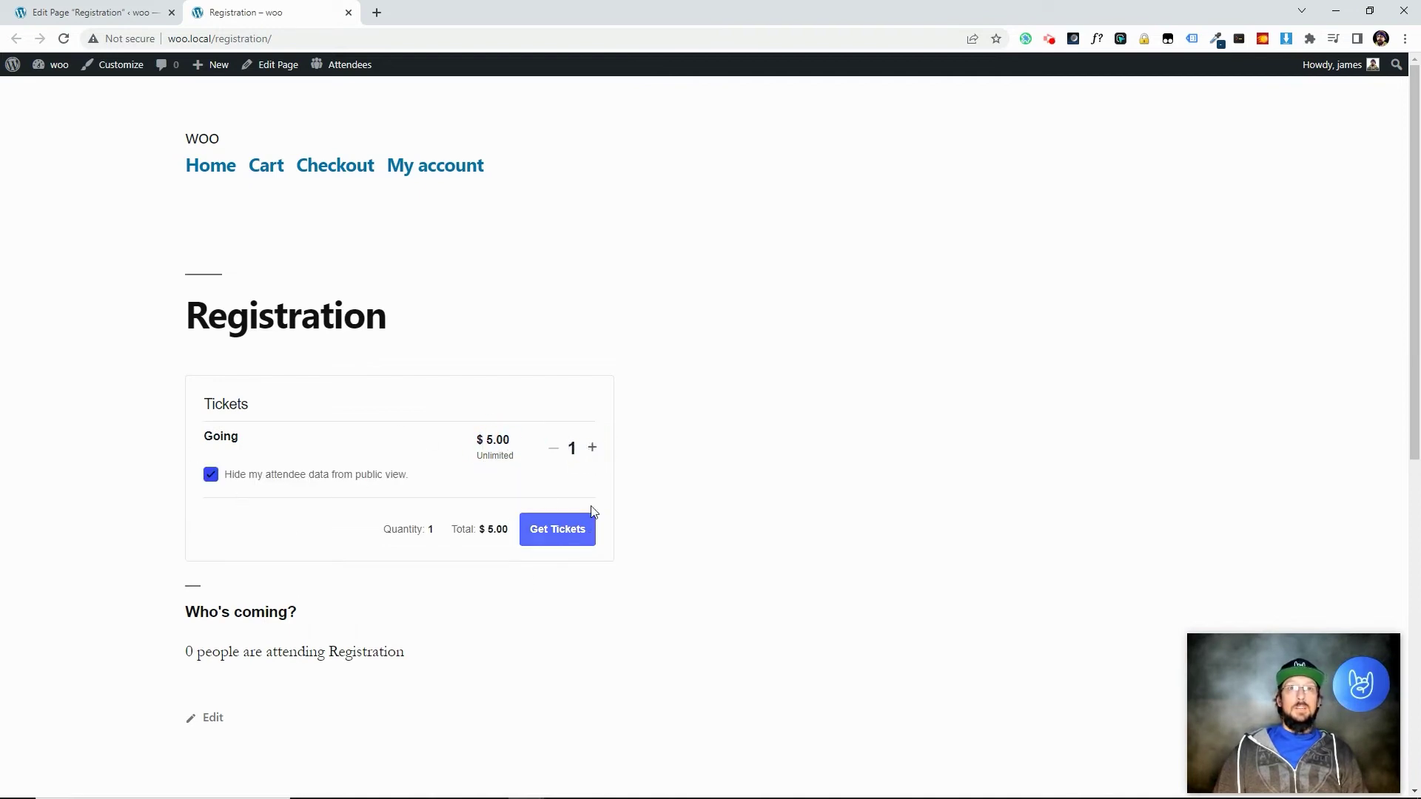
{"action": "left_click", "coordinate": [563, 528]}
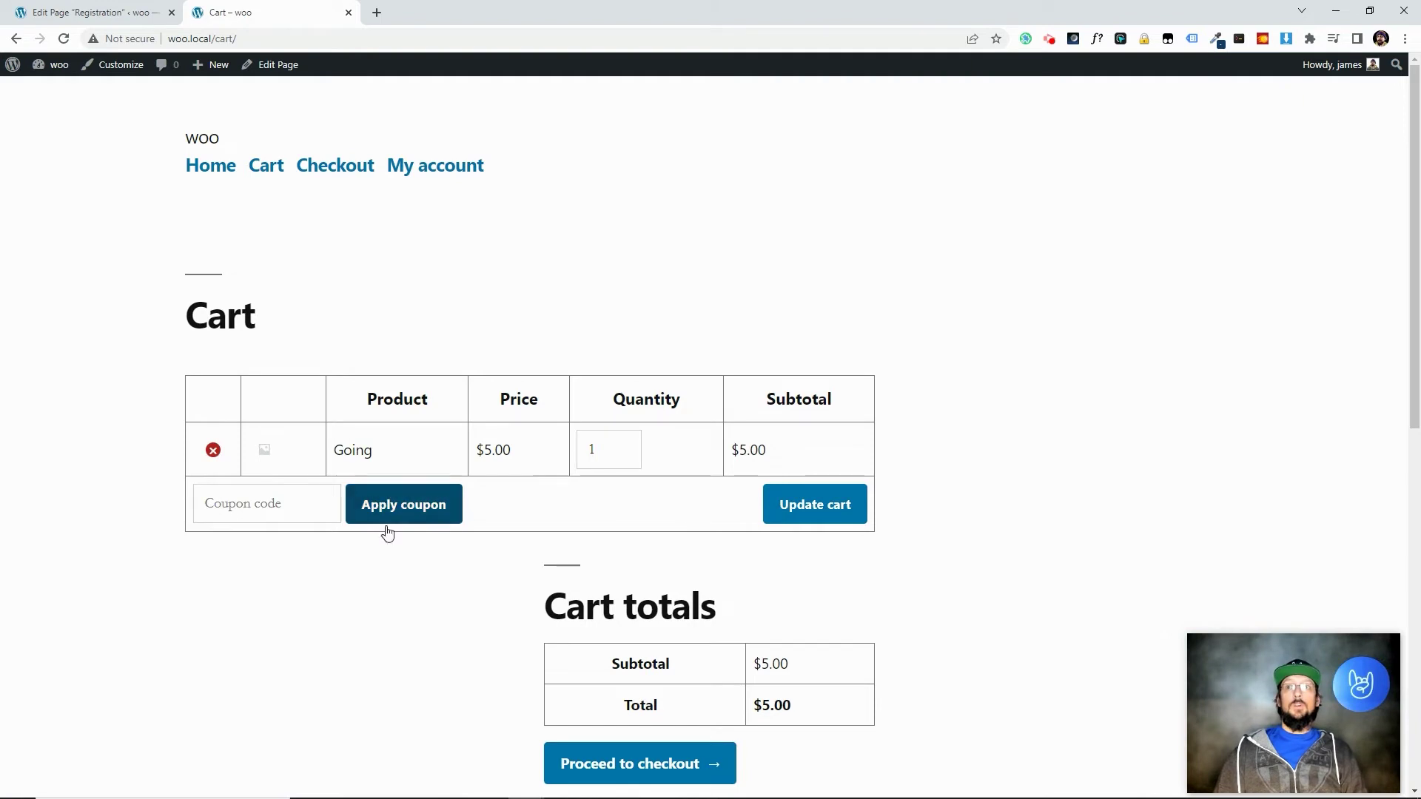
{"action": "scroll", "coordinate": [522, 348], "scroll_direction": "down", "scroll_amount": 1}
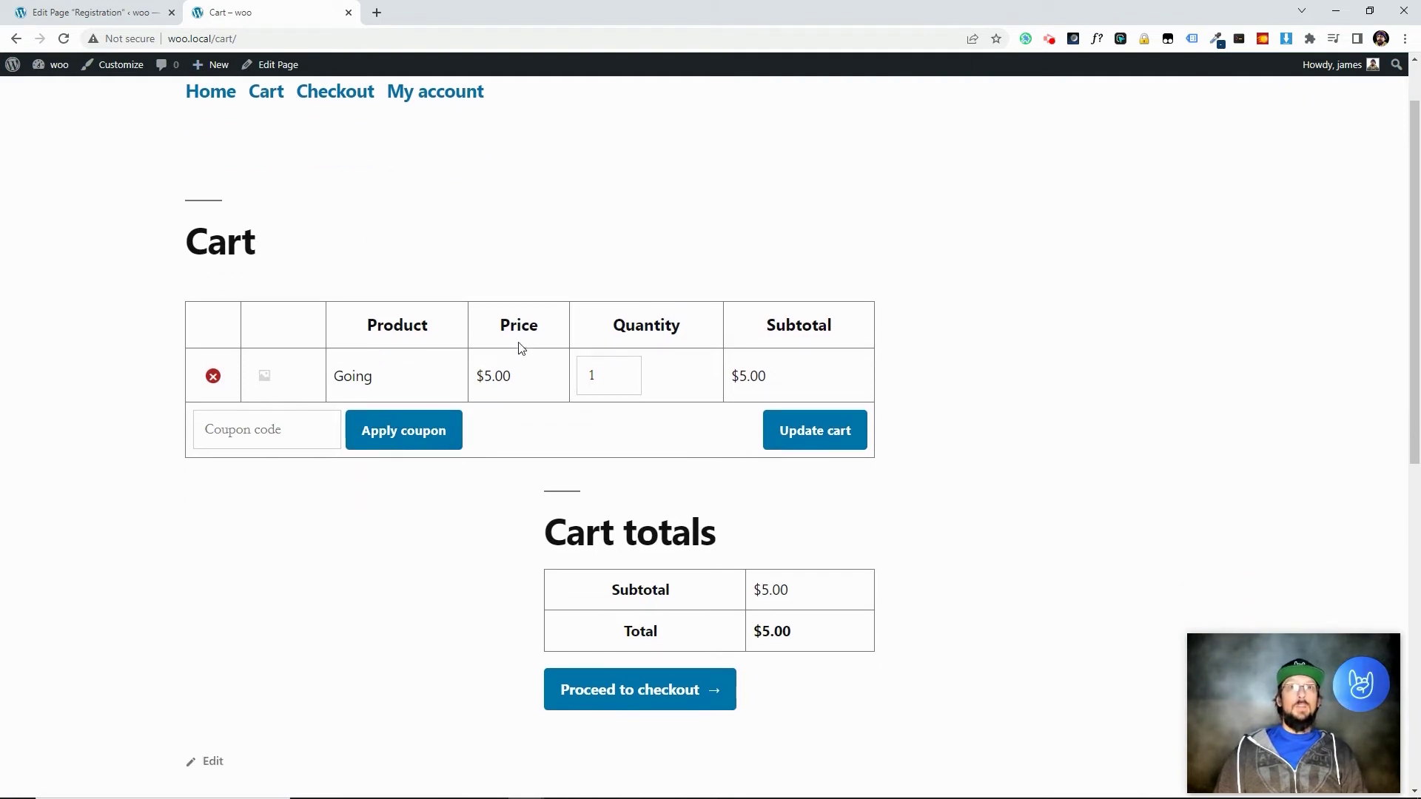
{"action": "left_click", "coordinate": [643, 700]}
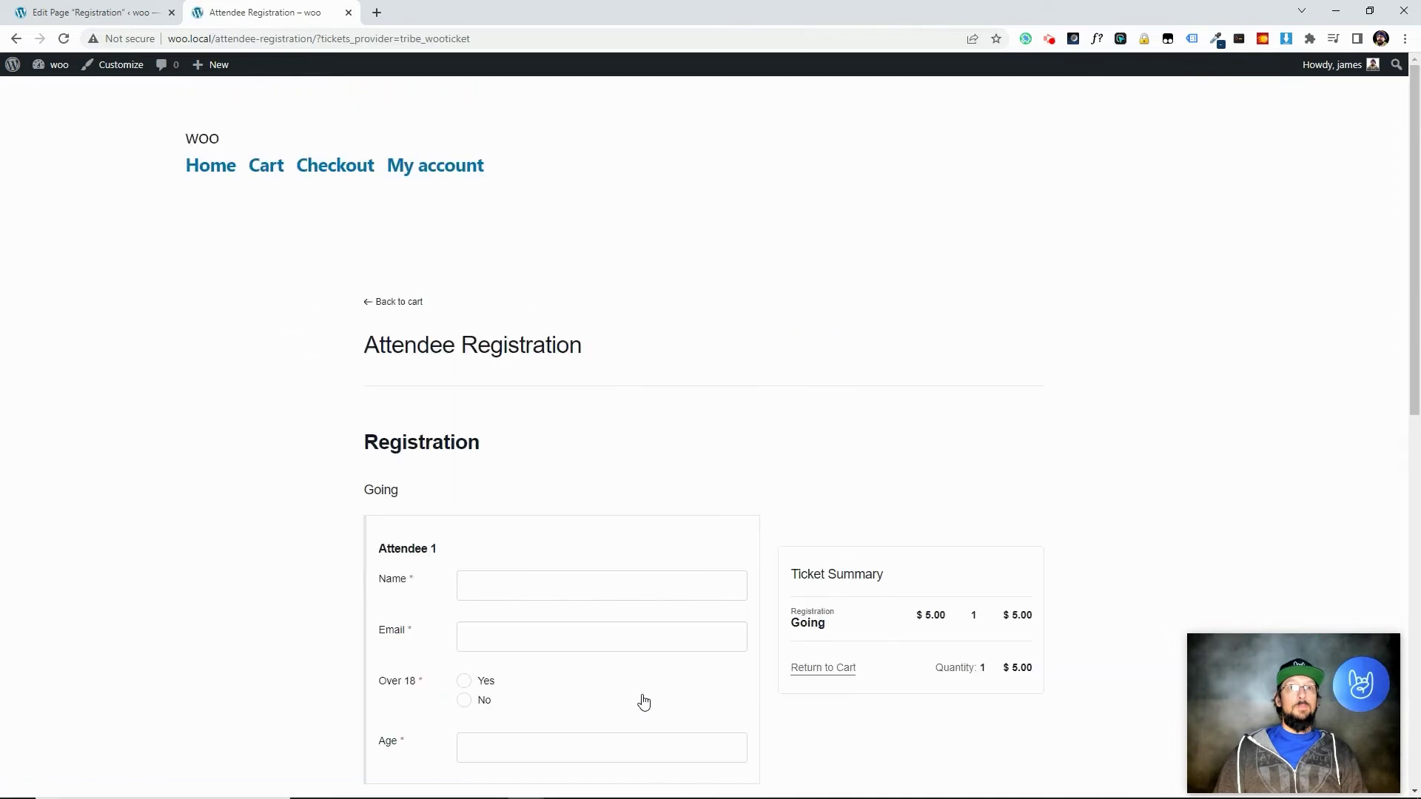
Step: Enter Over 18 Yes, age 34 and the attendee's name, then return to the Dashboard
{"action": "scroll", "coordinate": [645, 700], "scroll_direction": "down", "scroll_amount": 1}
{"action": "scroll", "coordinate": [645, 700], "scroll_direction": "down", "scroll_amount": 3}
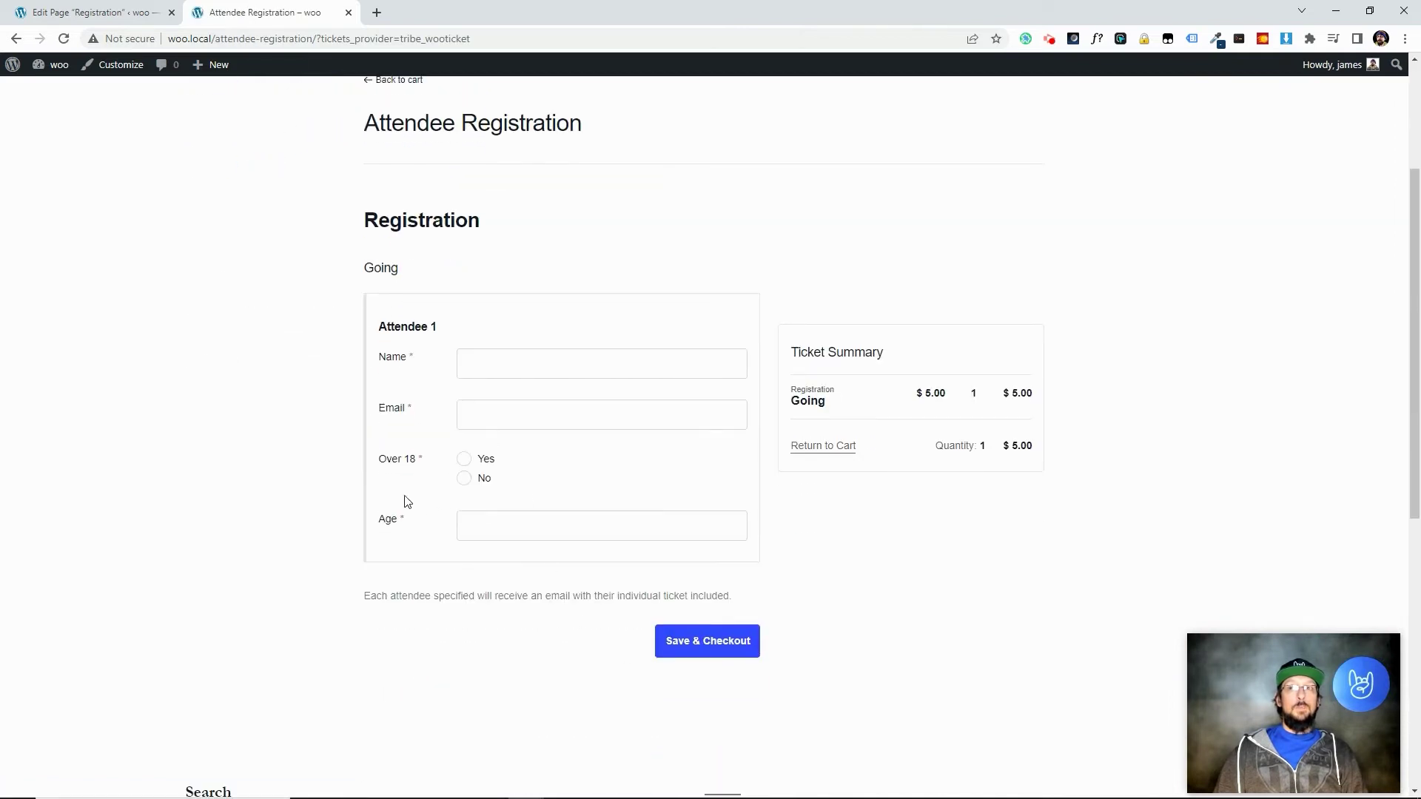
{"action": "left_click", "coordinate": [498, 352]}
{"action": "left_click", "coordinate": [465, 459]}
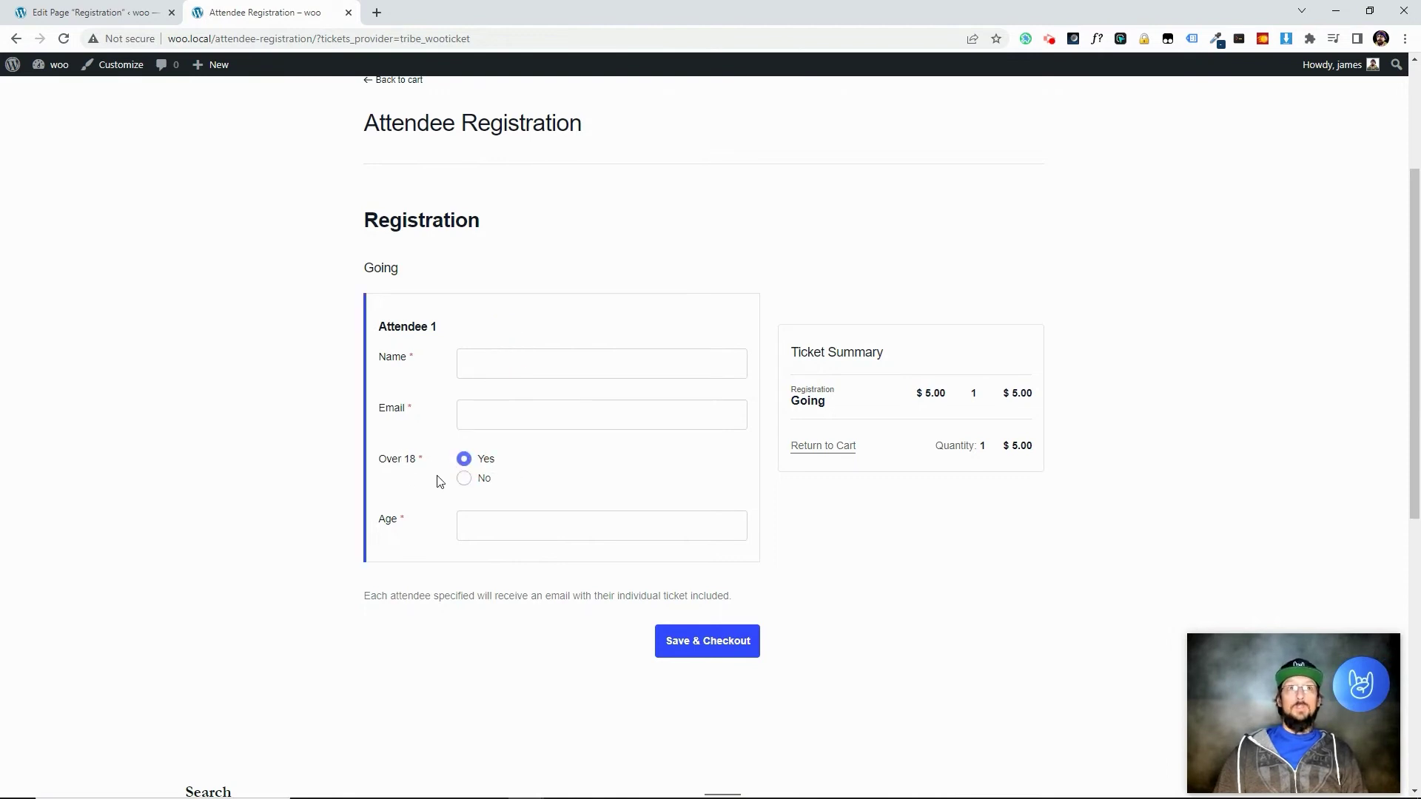
{"action": "left_click", "coordinate": [495, 524]}
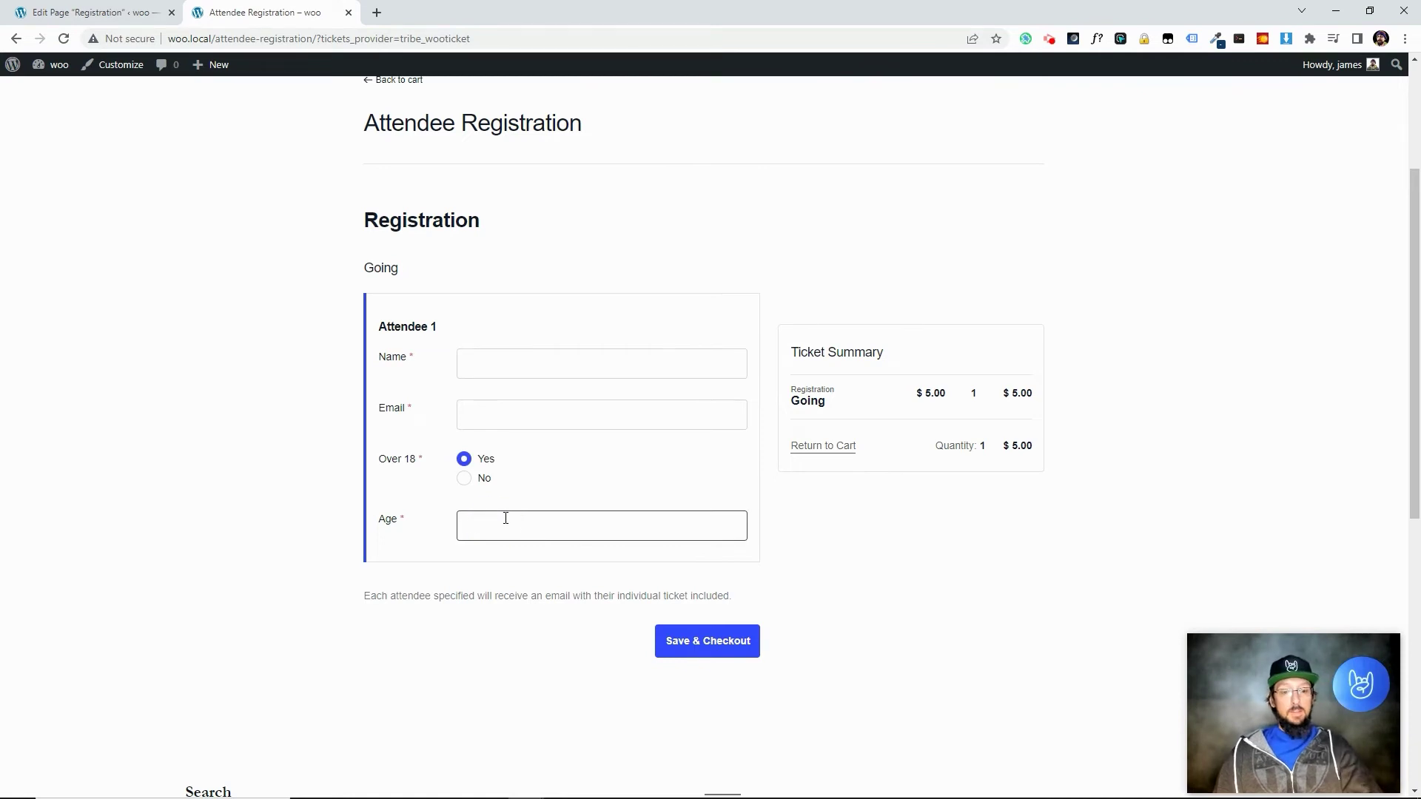
{"action": "left_click", "coordinate": [481, 364]}
{"action": "type", "text": "Steve"}
{"action": "key", "text": "Tab"}
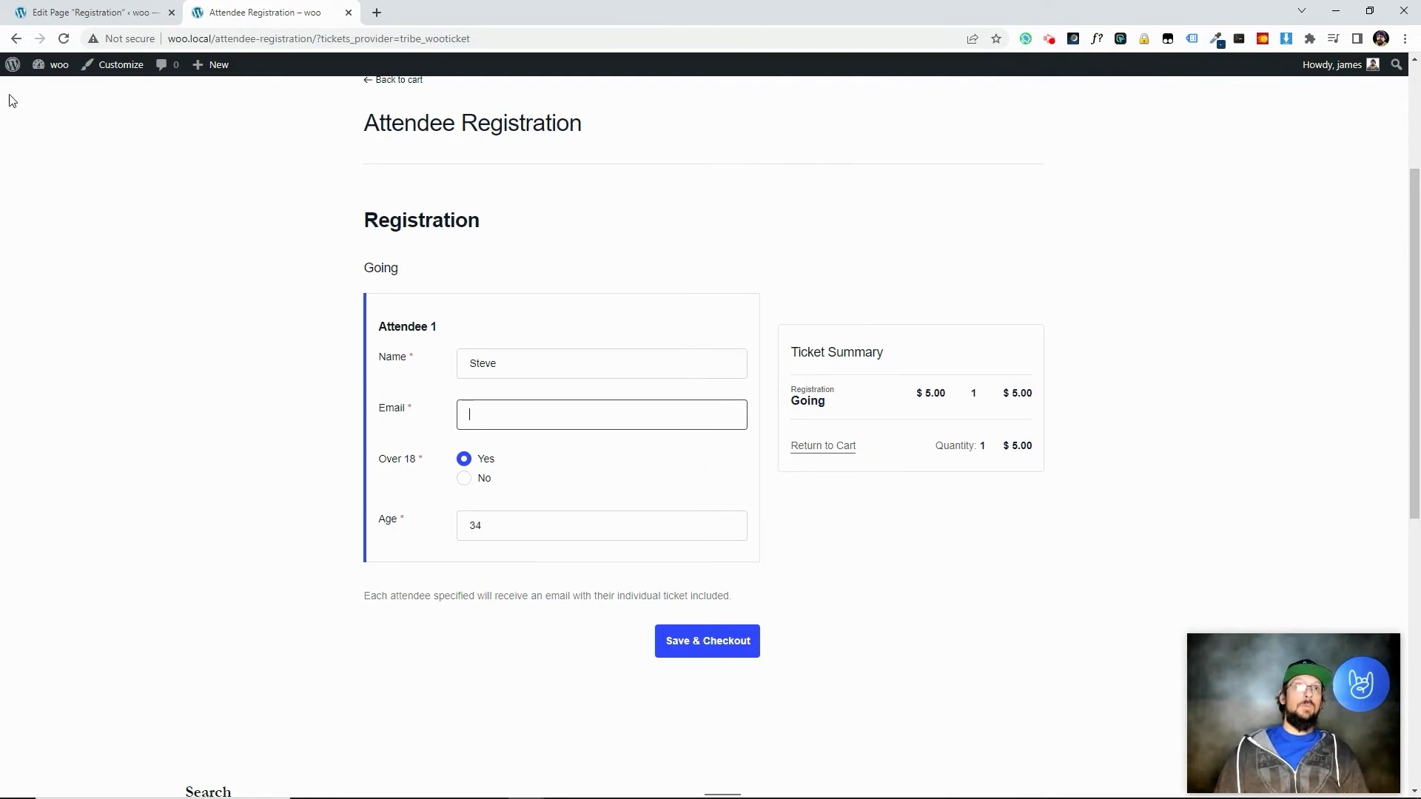
{"action": "left_click", "coordinate": [63, 70]}
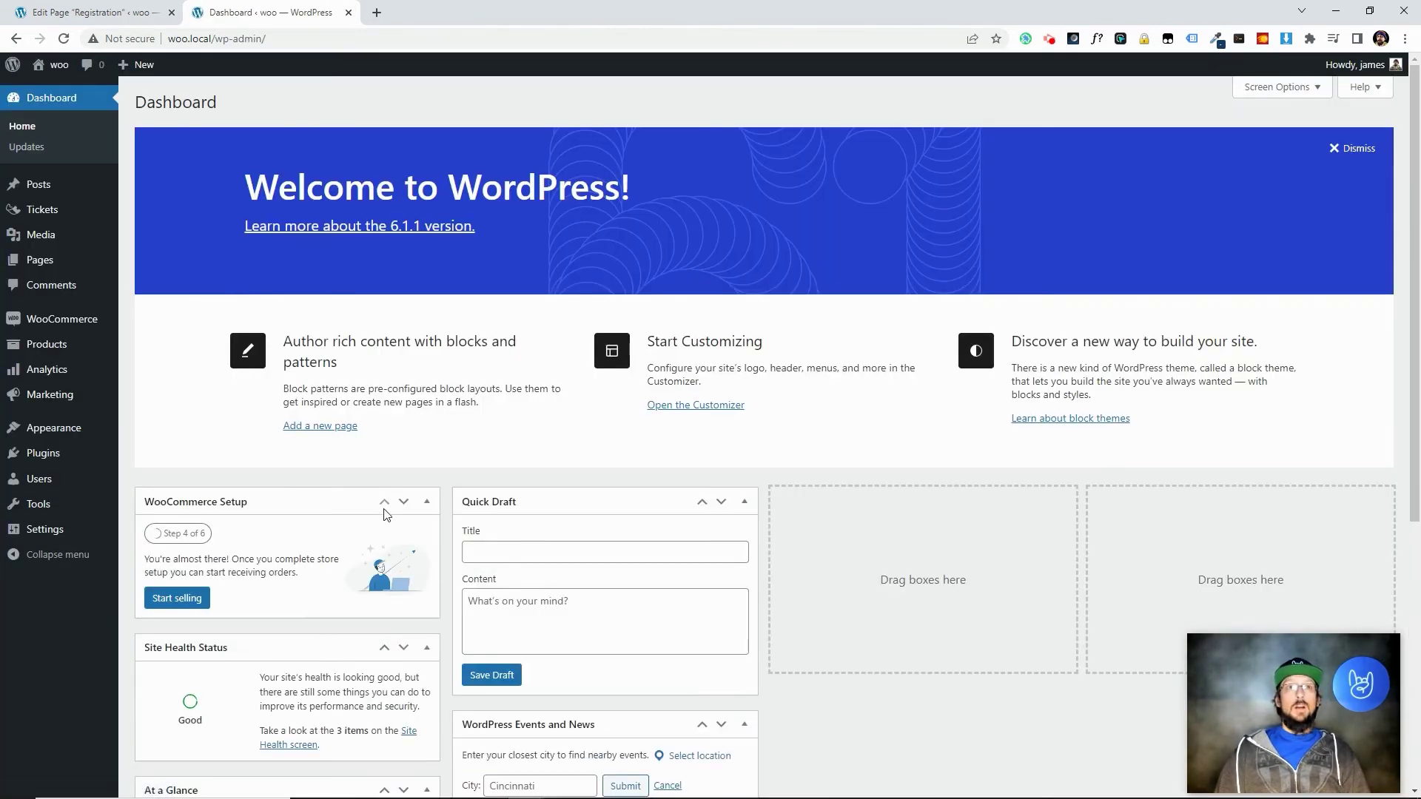
Step: Show the WooCommerce Payments settings and open 'Discover other payment providers' in a new tab
{"action": "mouse_move", "coordinate": [74, 319]}
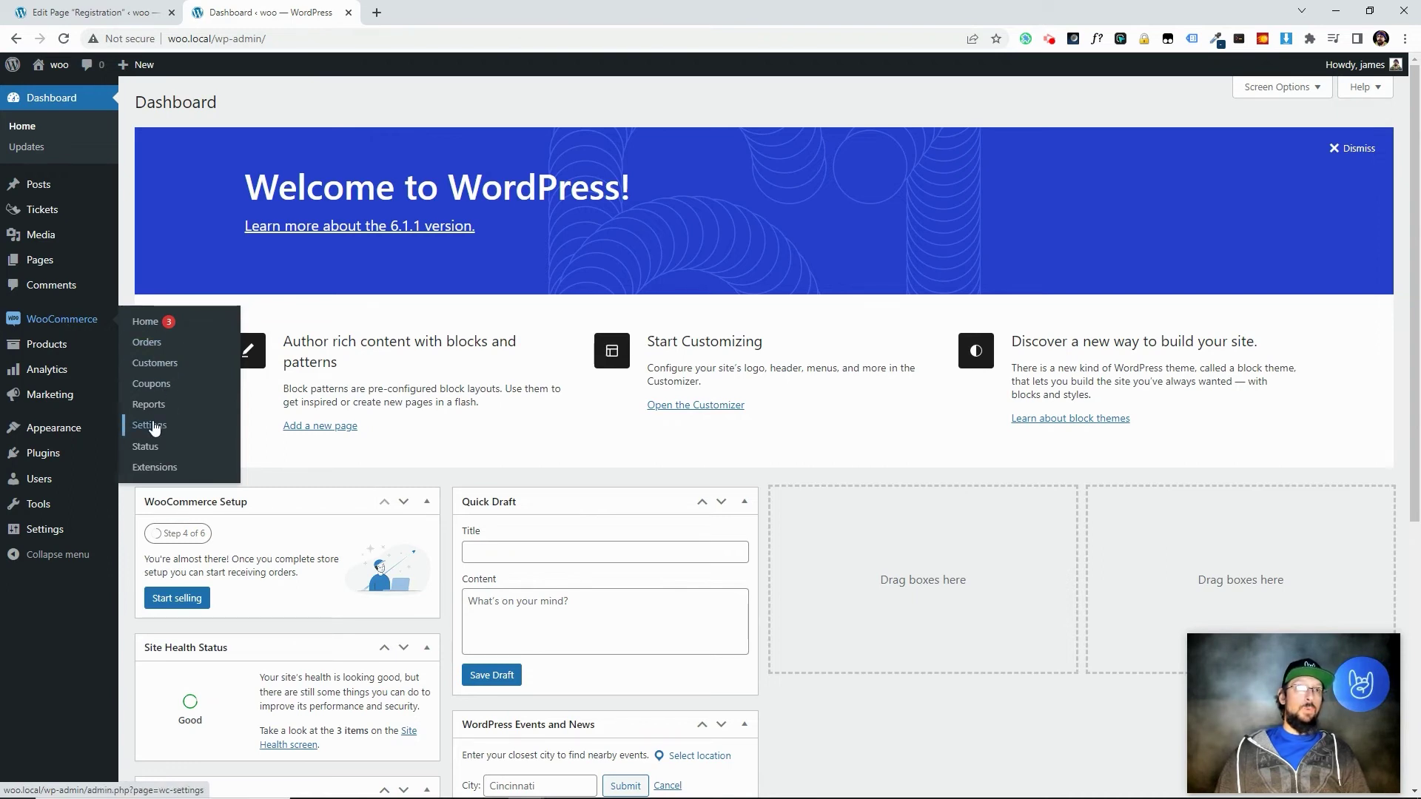
{"action": "left_click", "coordinate": [155, 428]}
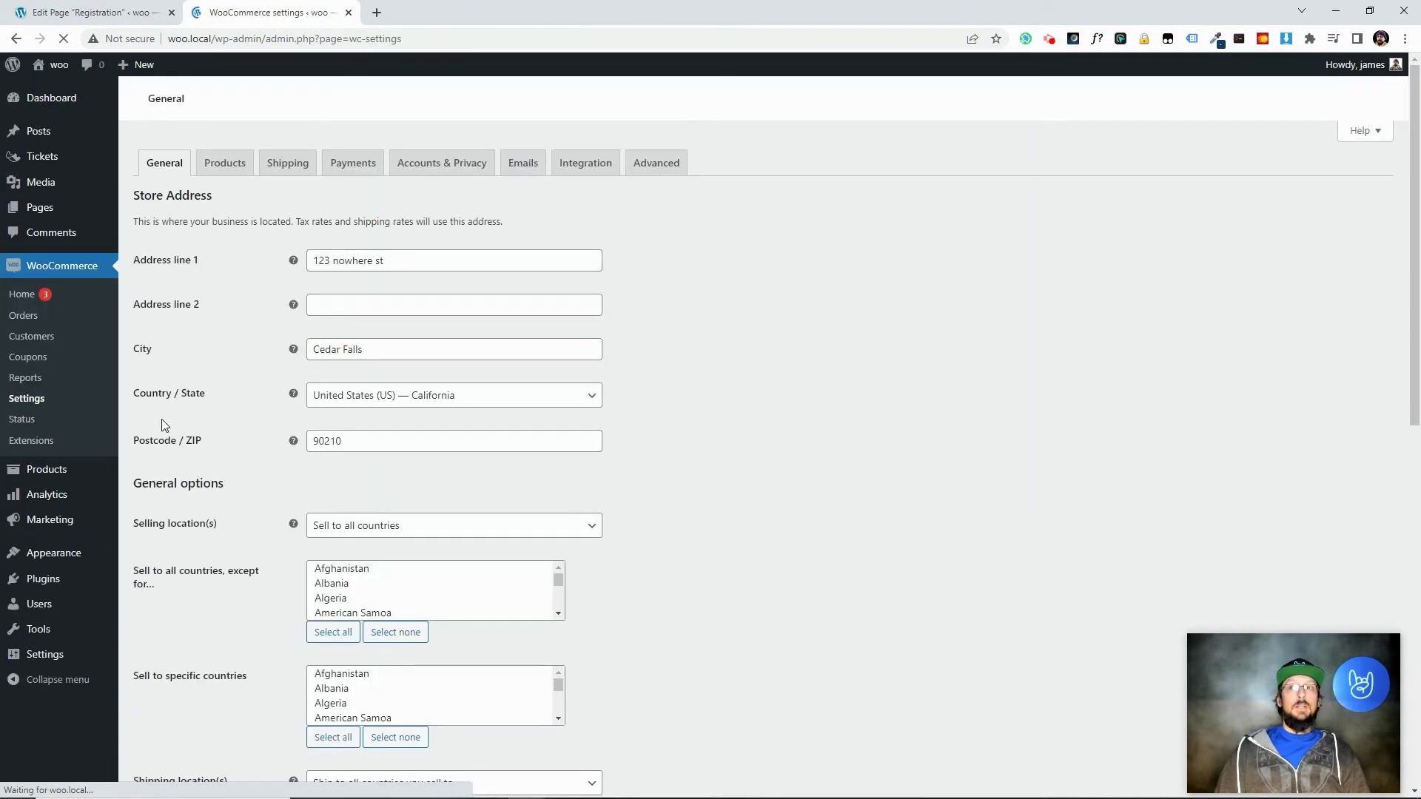
{"action": "left_click", "coordinate": [340, 163]}
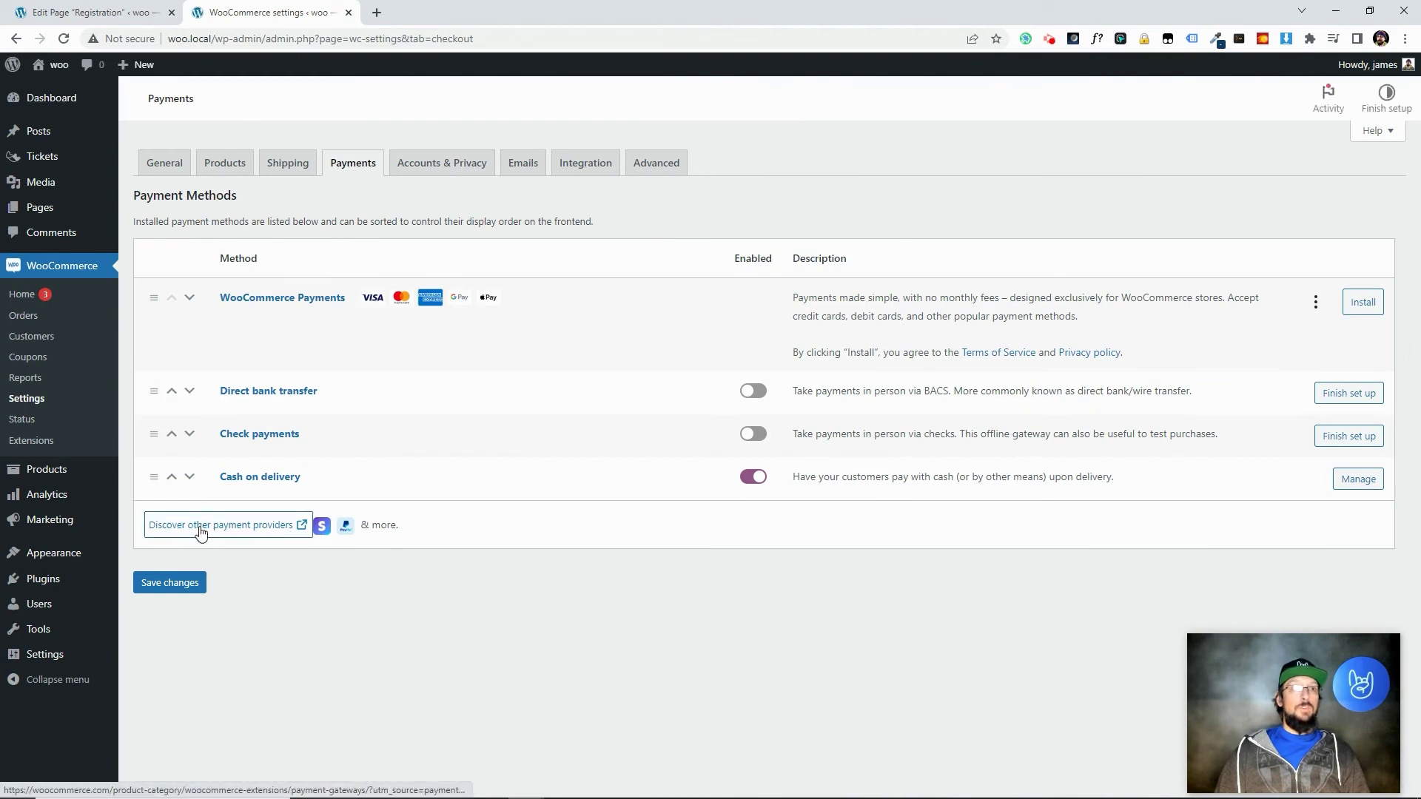
{"action": "left_click", "coordinate": [237, 527]}
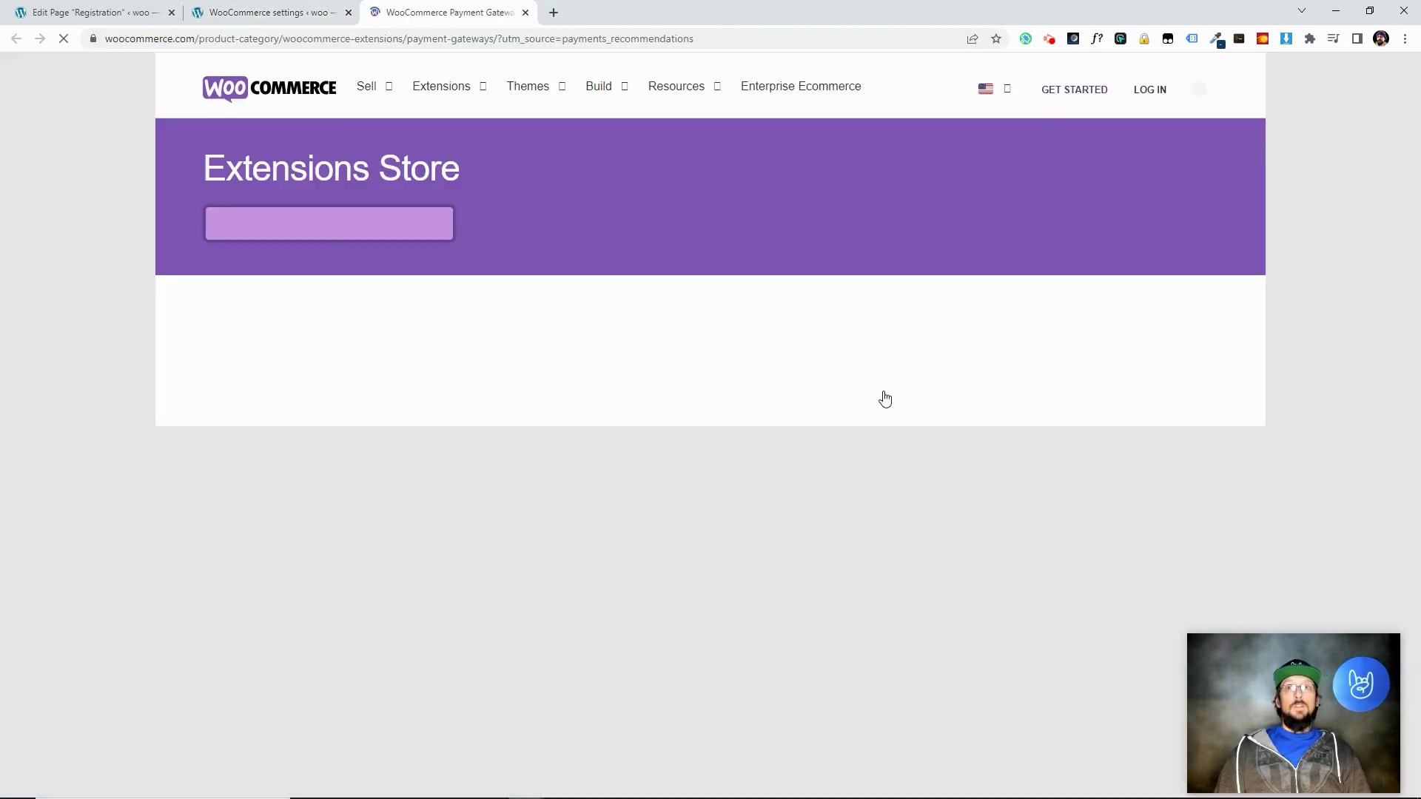
Step: Browse the 80 payment extensions, including WooCommerce Payments, Stripe, PayPal Payments and Square
{"action": "scroll", "coordinate": [816, 475], "scroll_direction": "down", "scroll_amount": 2}
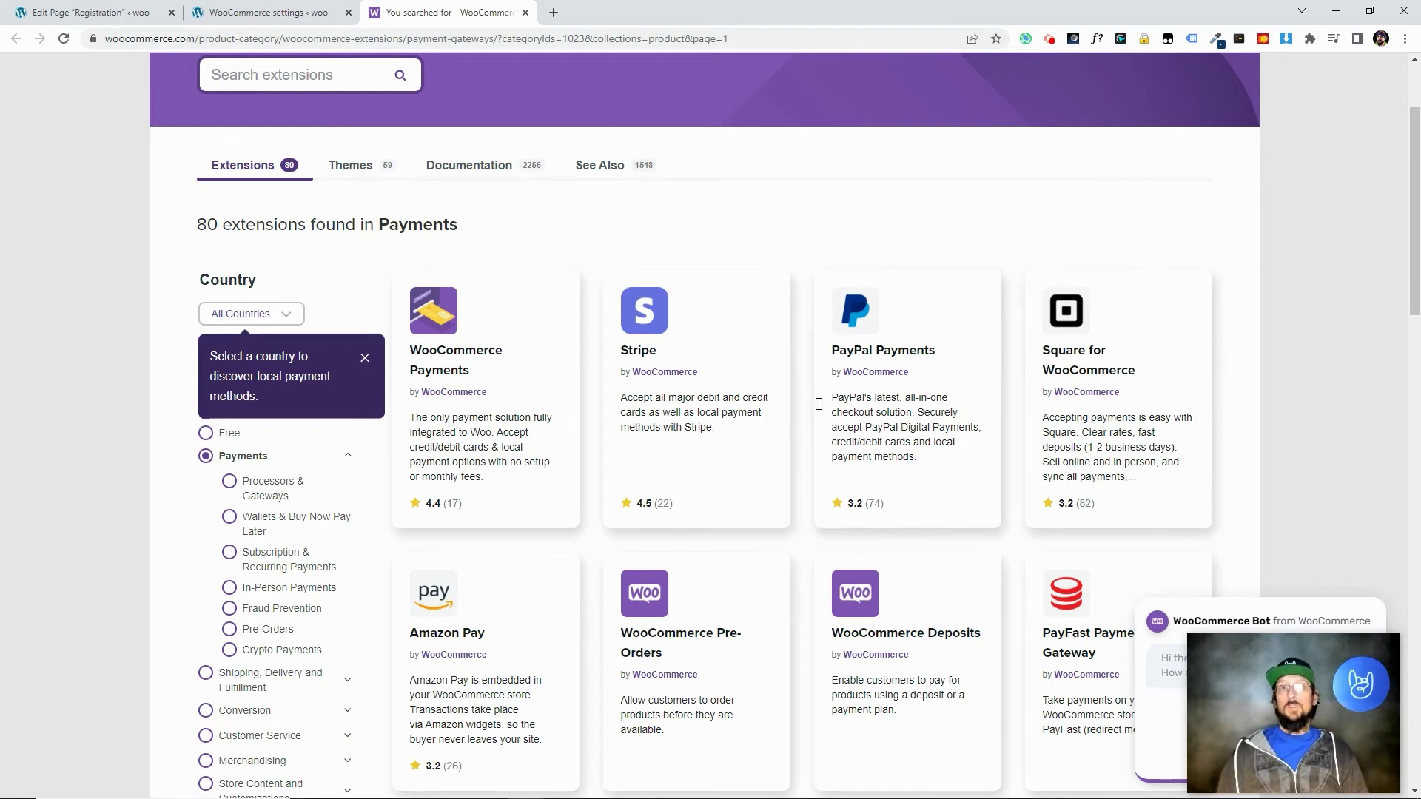
{"action": "scroll", "coordinate": [731, 388], "scroll_direction": "down", "scroll_amount": 6}
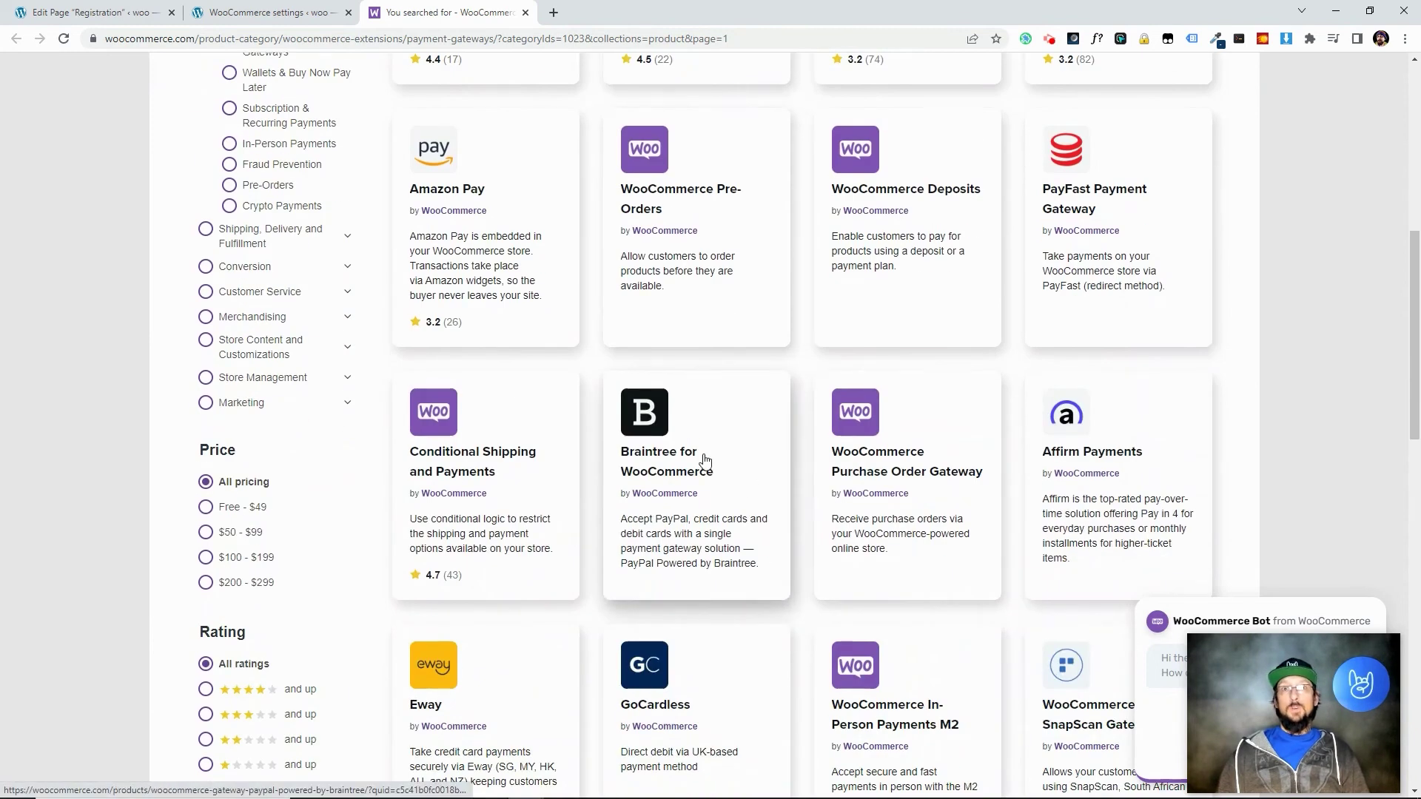
{"action": "scroll", "coordinate": [710, 481], "scroll_direction": "down", "scroll_amount": 6}
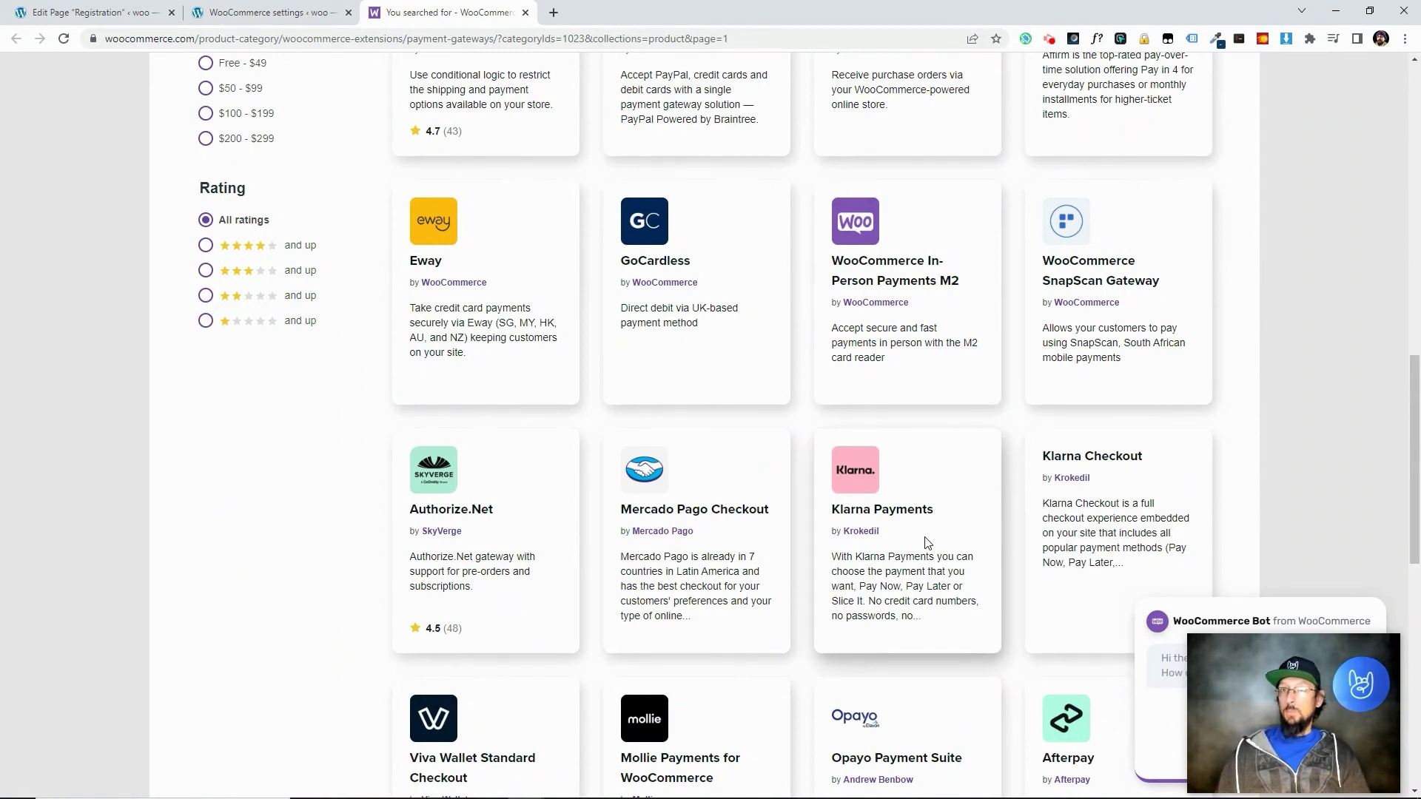
{"action": "scroll", "coordinate": [815, 611], "scroll_direction": "down", "scroll_amount": 2}
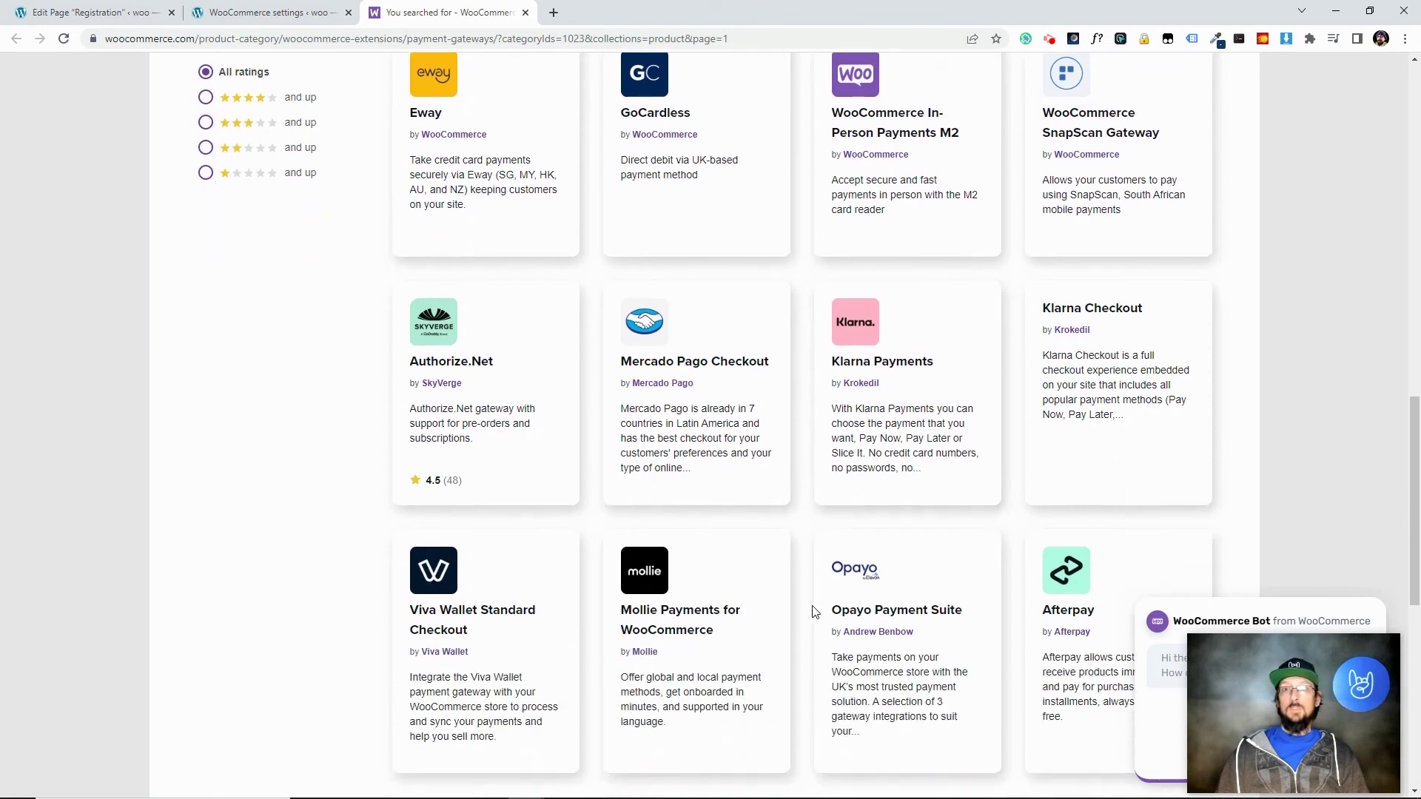
{"action": "scroll", "coordinate": [814, 611], "scroll_direction": "down", "scroll_amount": 2}
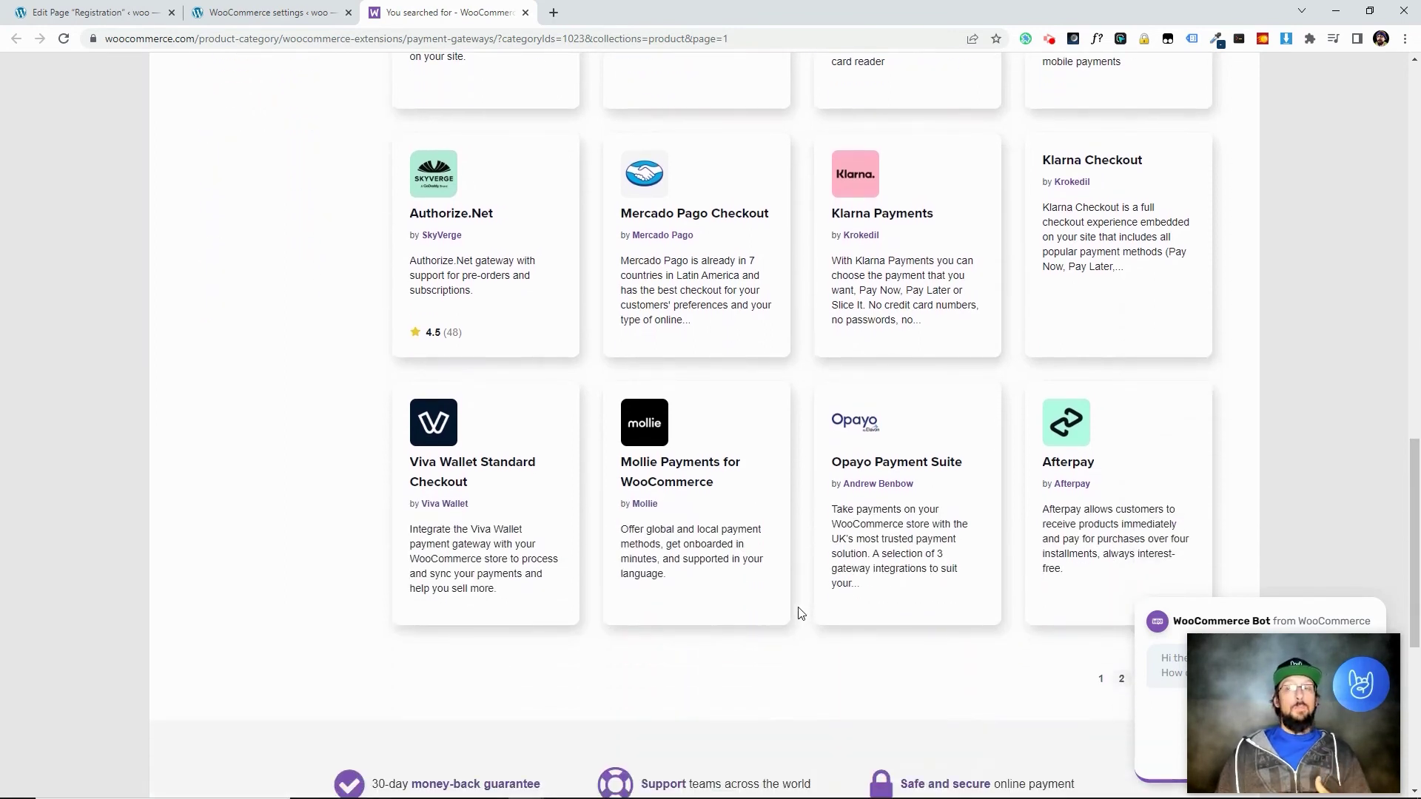
{"action": "scroll", "coordinate": [581, 453], "scroll_direction": "up", "scroll_amount": 5}
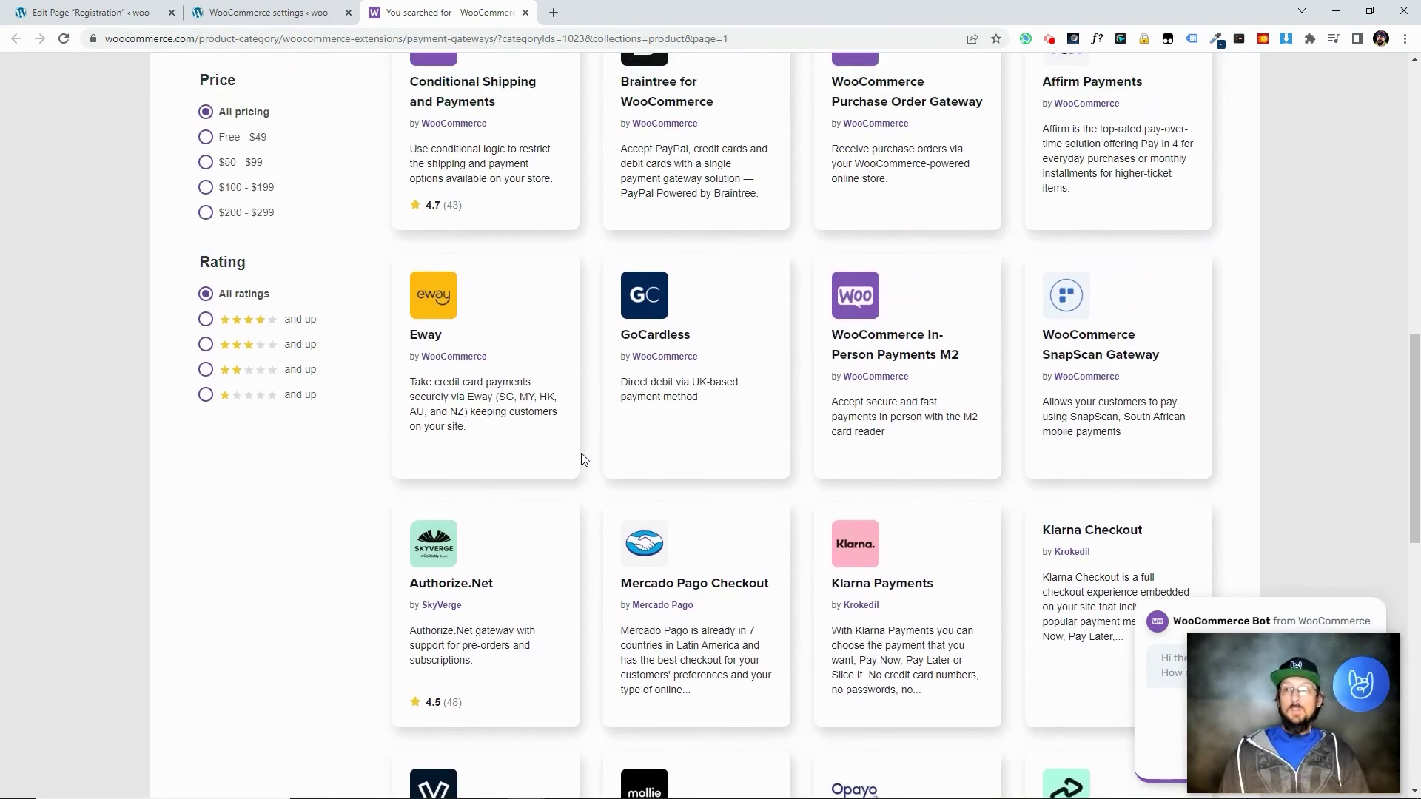
{"action": "scroll", "coordinate": [604, 459], "scroll_direction": "up", "scroll_amount": 15}
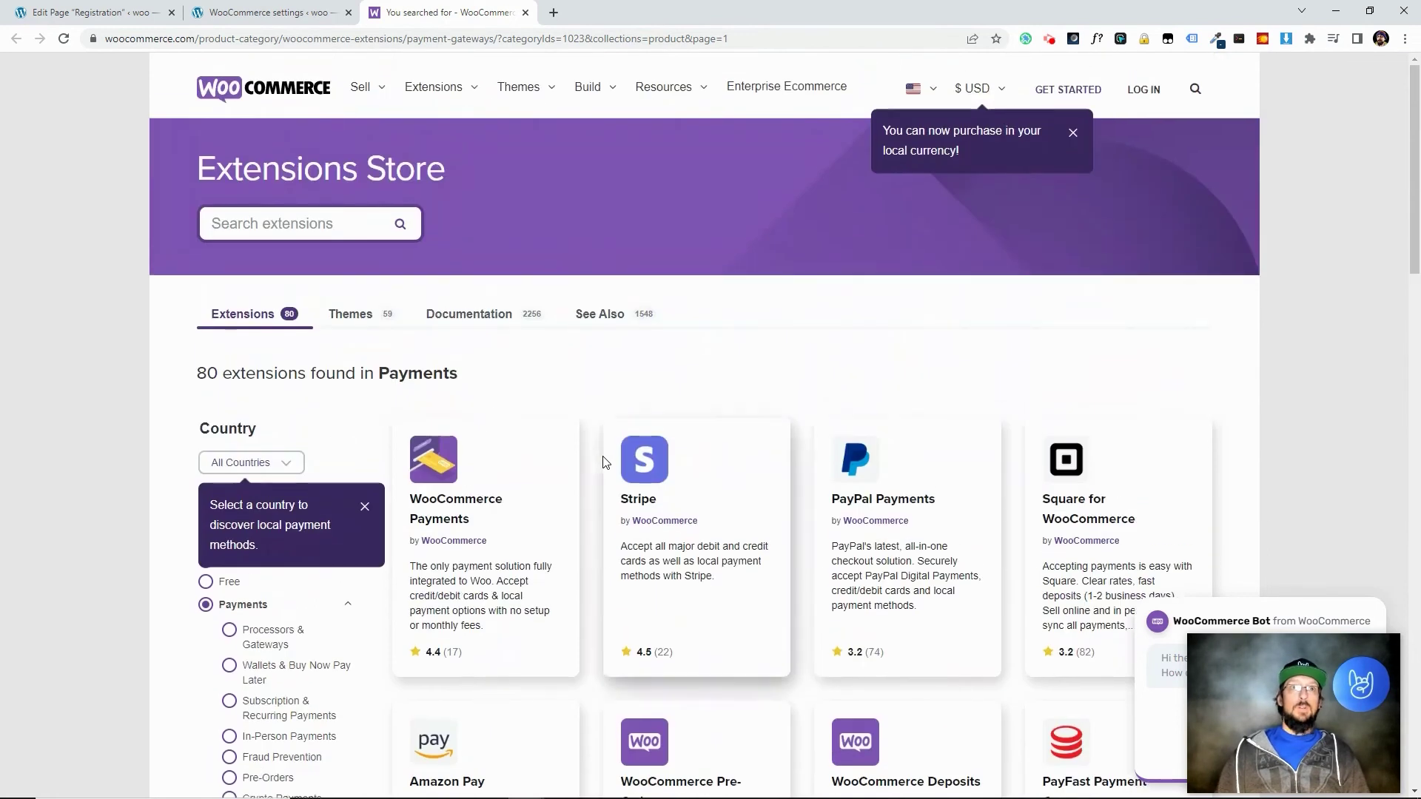
{"action": "scroll", "coordinate": [599, 481], "scroll_direction": "down", "scroll_amount": 2}
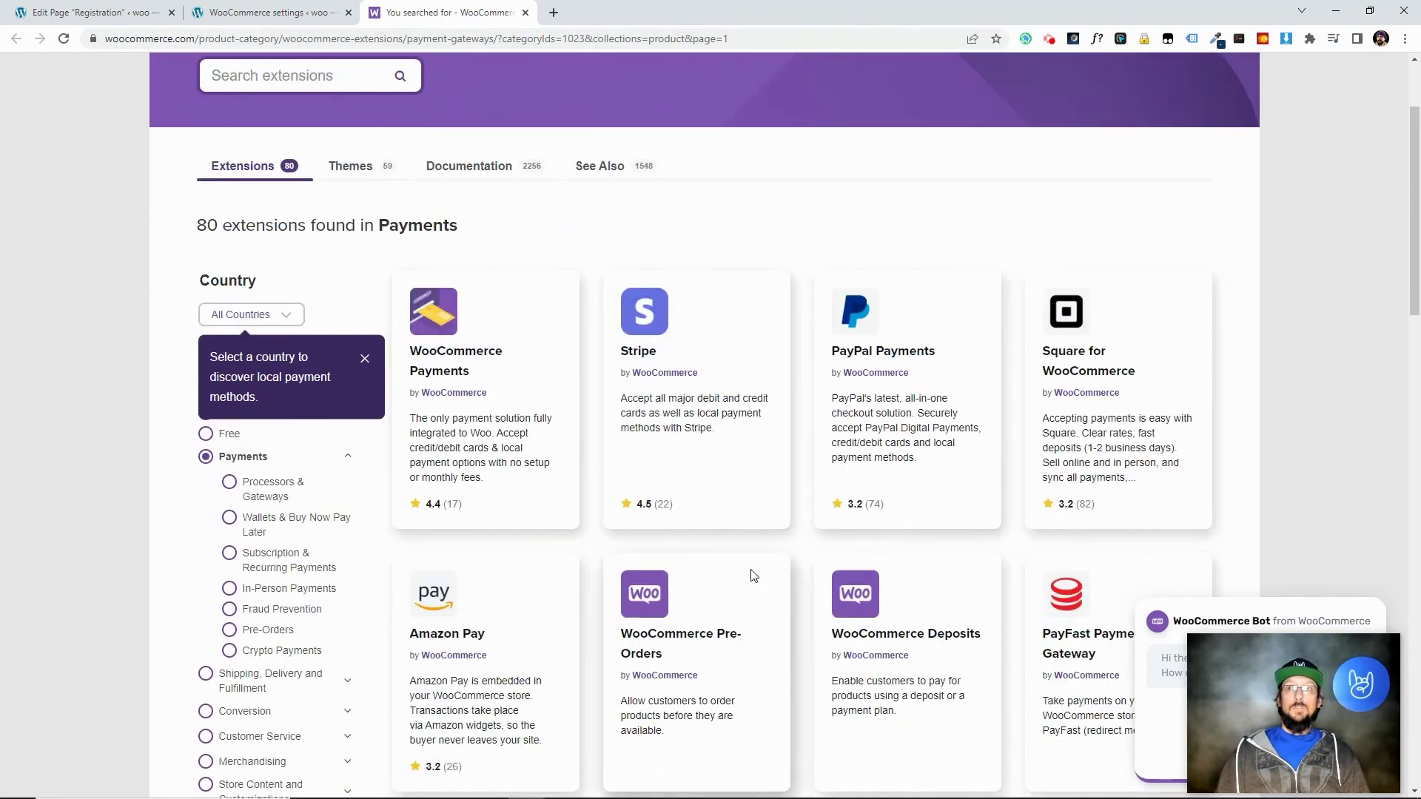
{"action": "scroll", "coordinate": [622, 548], "scroll_direction": "down", "scroll_amount": 3}
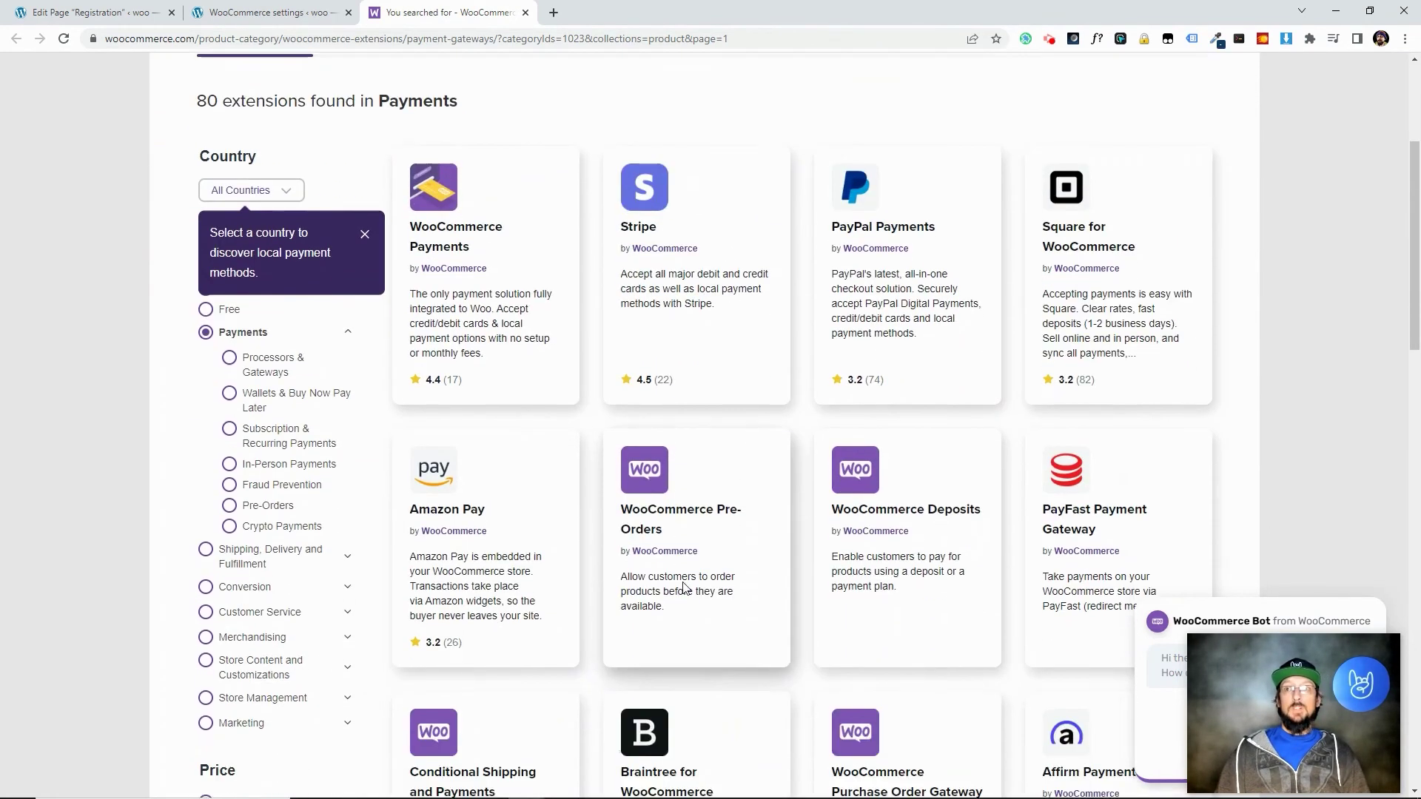
{"action": "scroll", "coordinate": [667, 592], "scroll_direction": "down", "scroll_amount": 8}
{"action": "scroll", "coordinate": [548, 370], "scroll_direction": "up", "scroll_amount": 8}
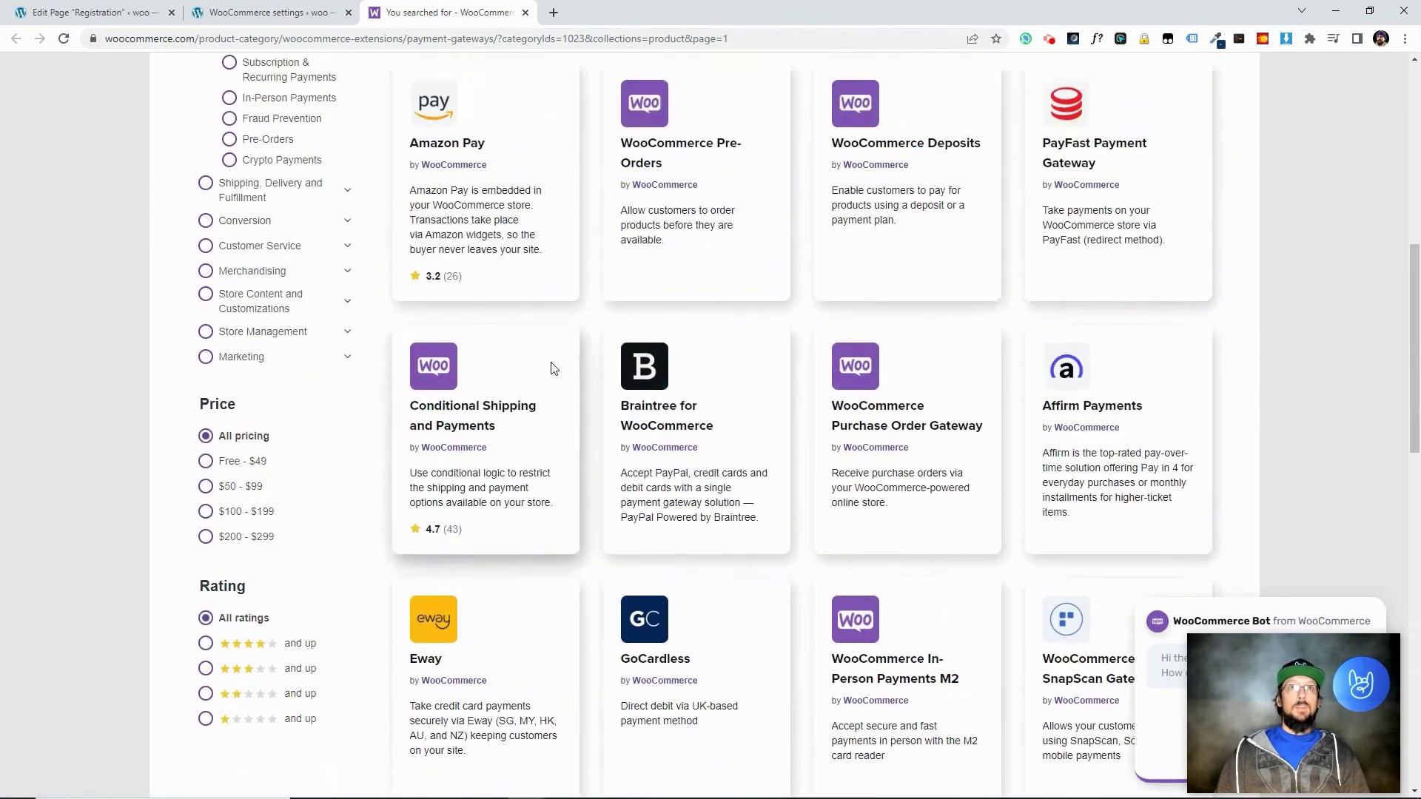
{"action": "scroll", "coordinate": [485, 444], "scroll_direction": "down", "scroll_amount": 4}
{"action": "scroll", "coordinate": [474, 518], "scroll_direction": "down", "scroll_amount": 6}
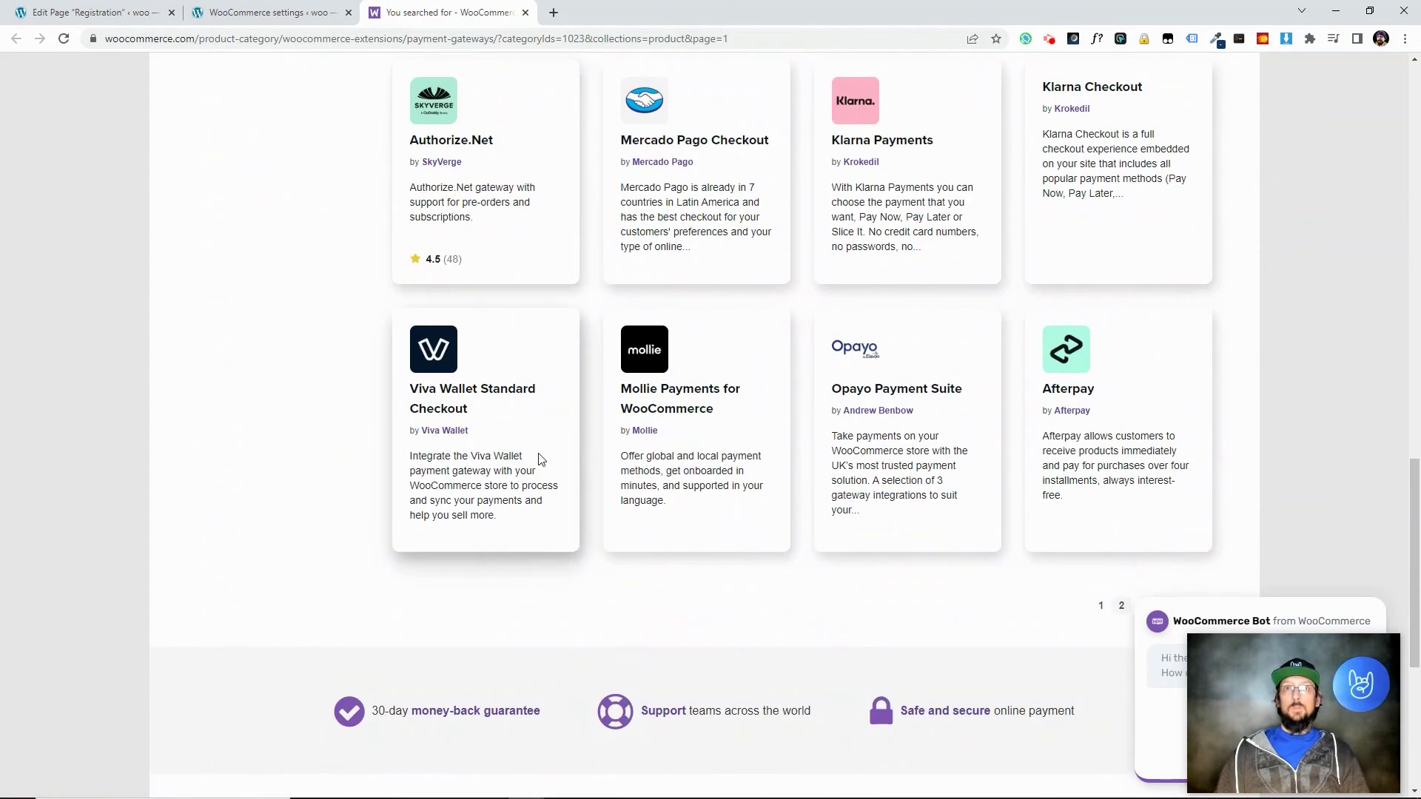
{"action": "scroll", "coordinate": [554, 455], "scroll_direction": "up", "scroll_amount": 10}
{"action": "scroll", "coordinate": [558, 455], "scroll_direction": "up", "scroll_amount": 5}
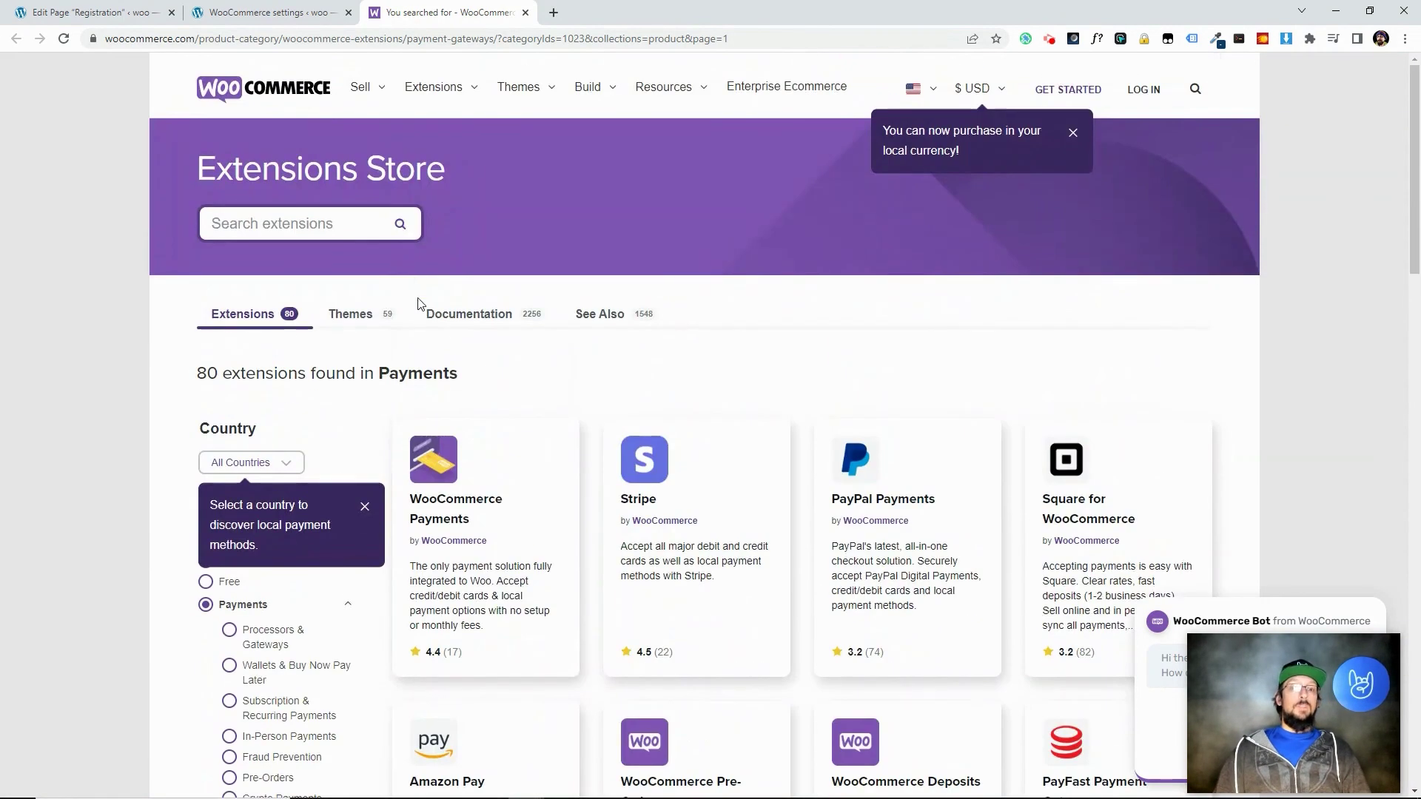
{"action": "left_click", "coordinate": [265, 15]}
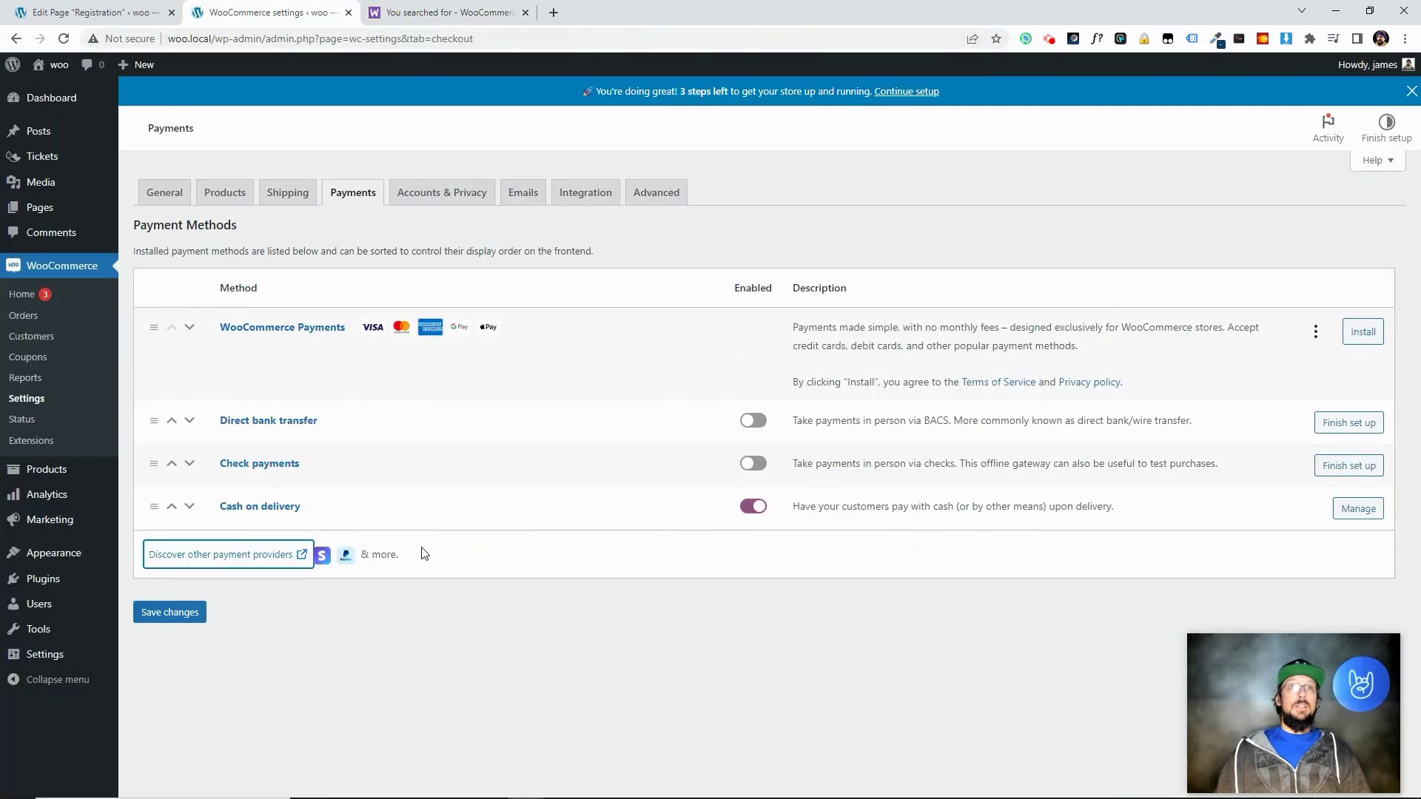